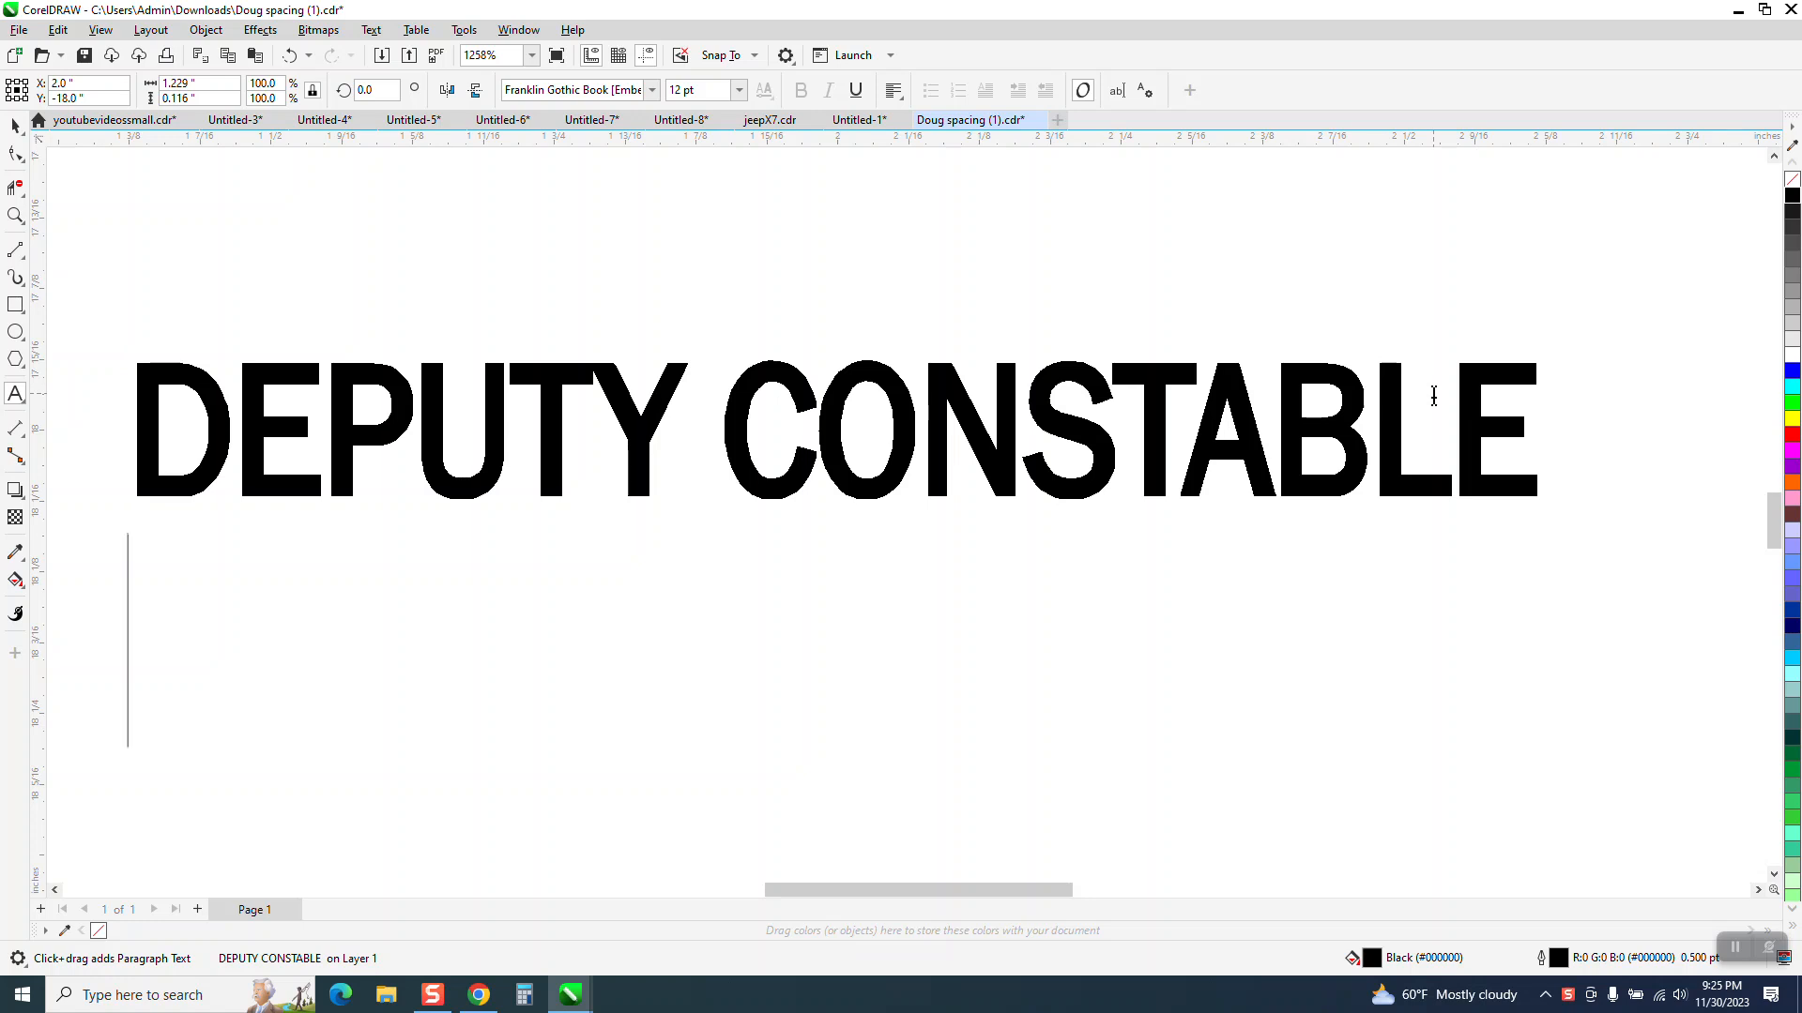
Step: Add a second line reading LETTER SPACING below DEPUTY CONSTABLE
text(LE)
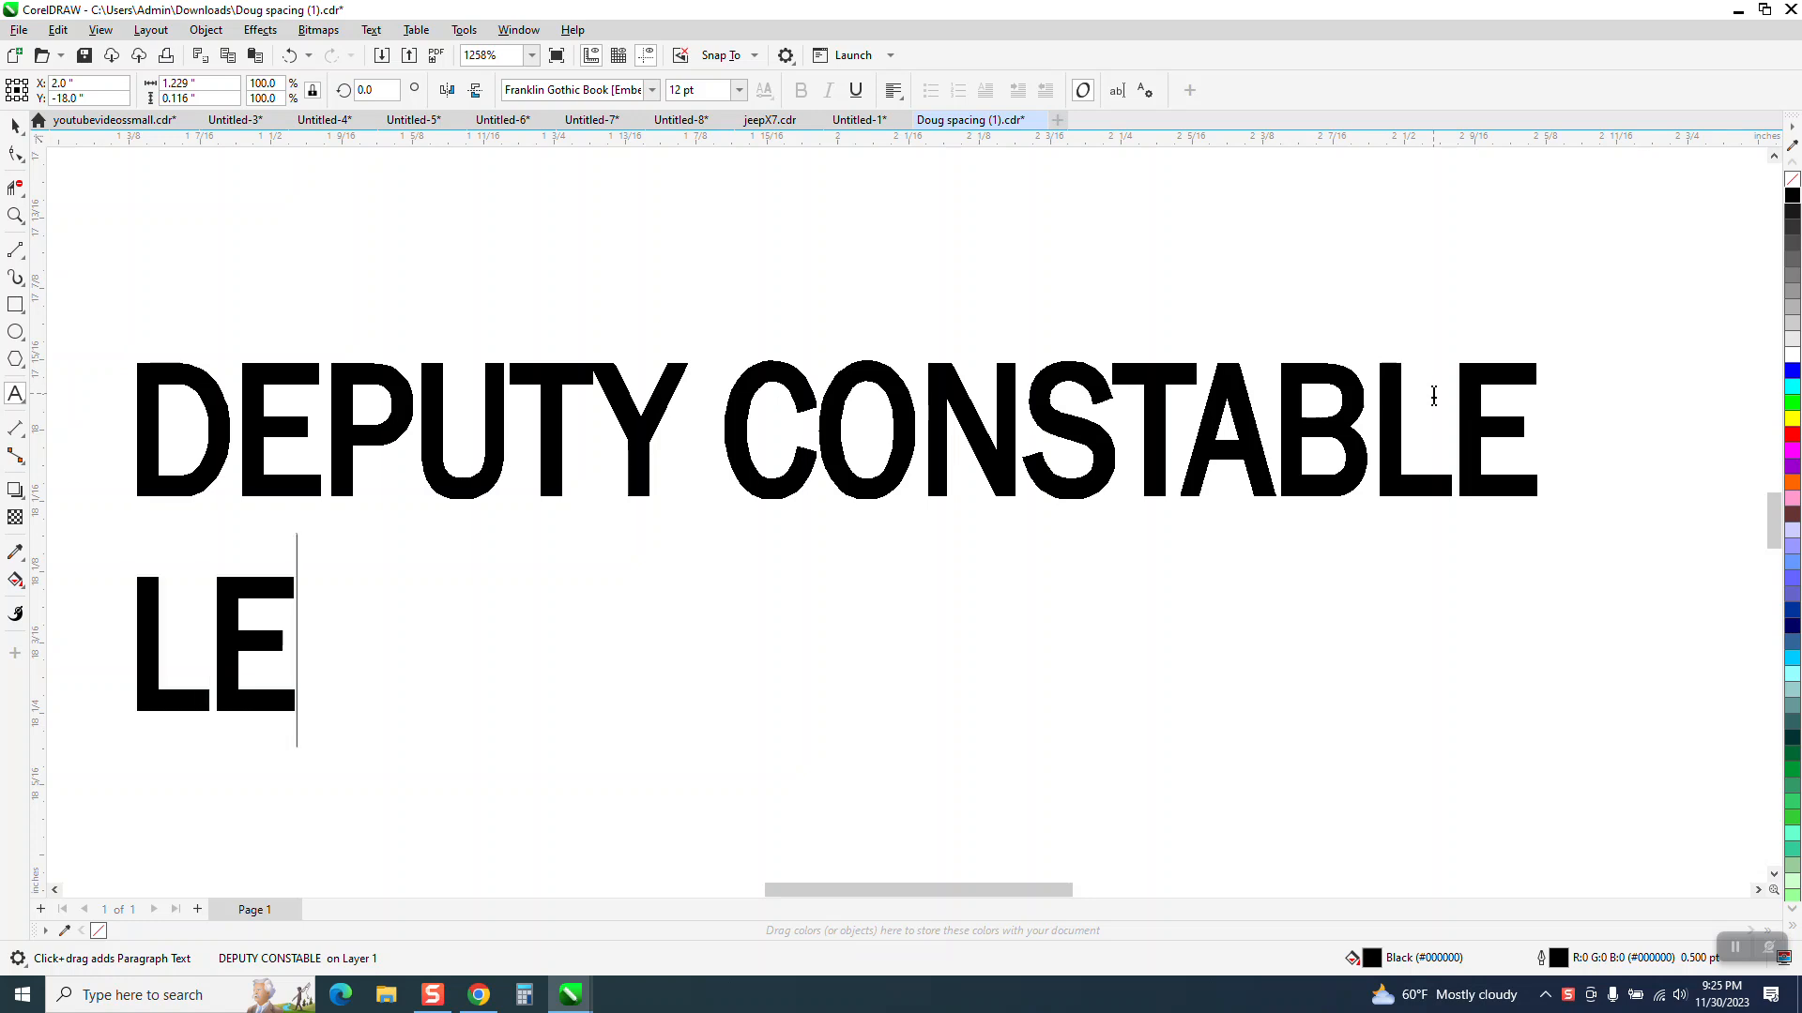
text(TTER SPACINT)
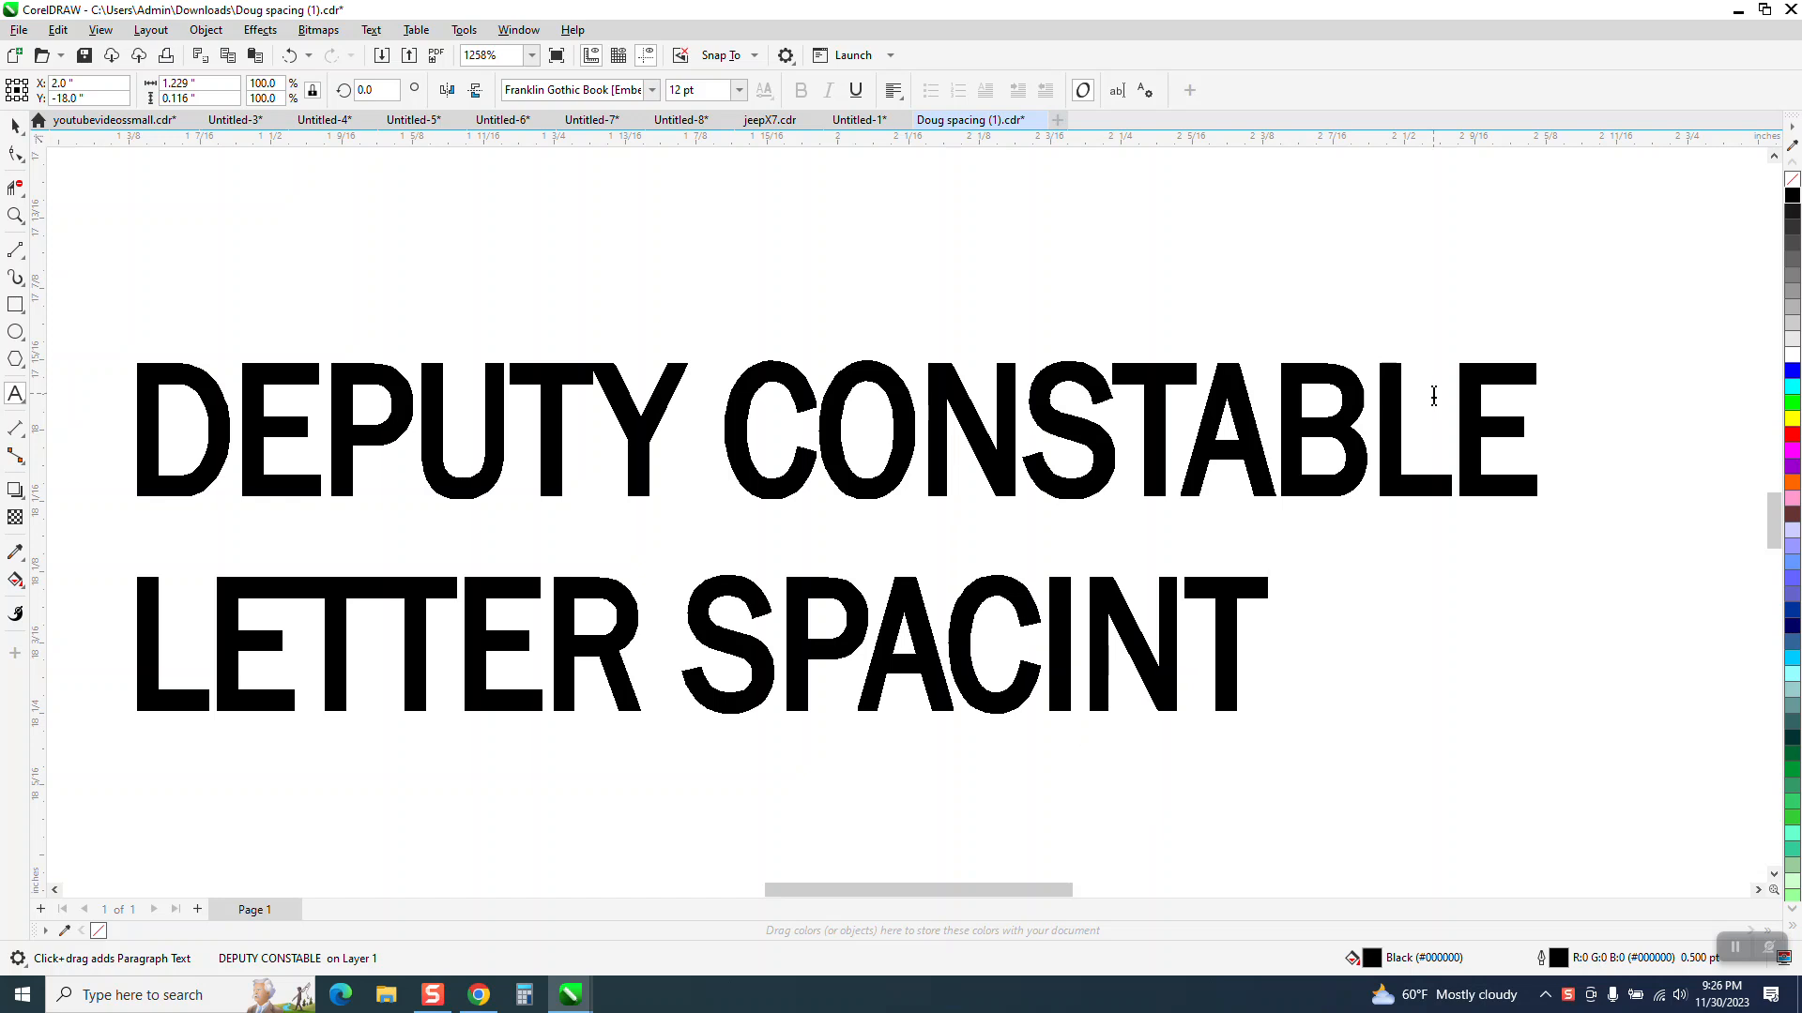
key(BackSpace)
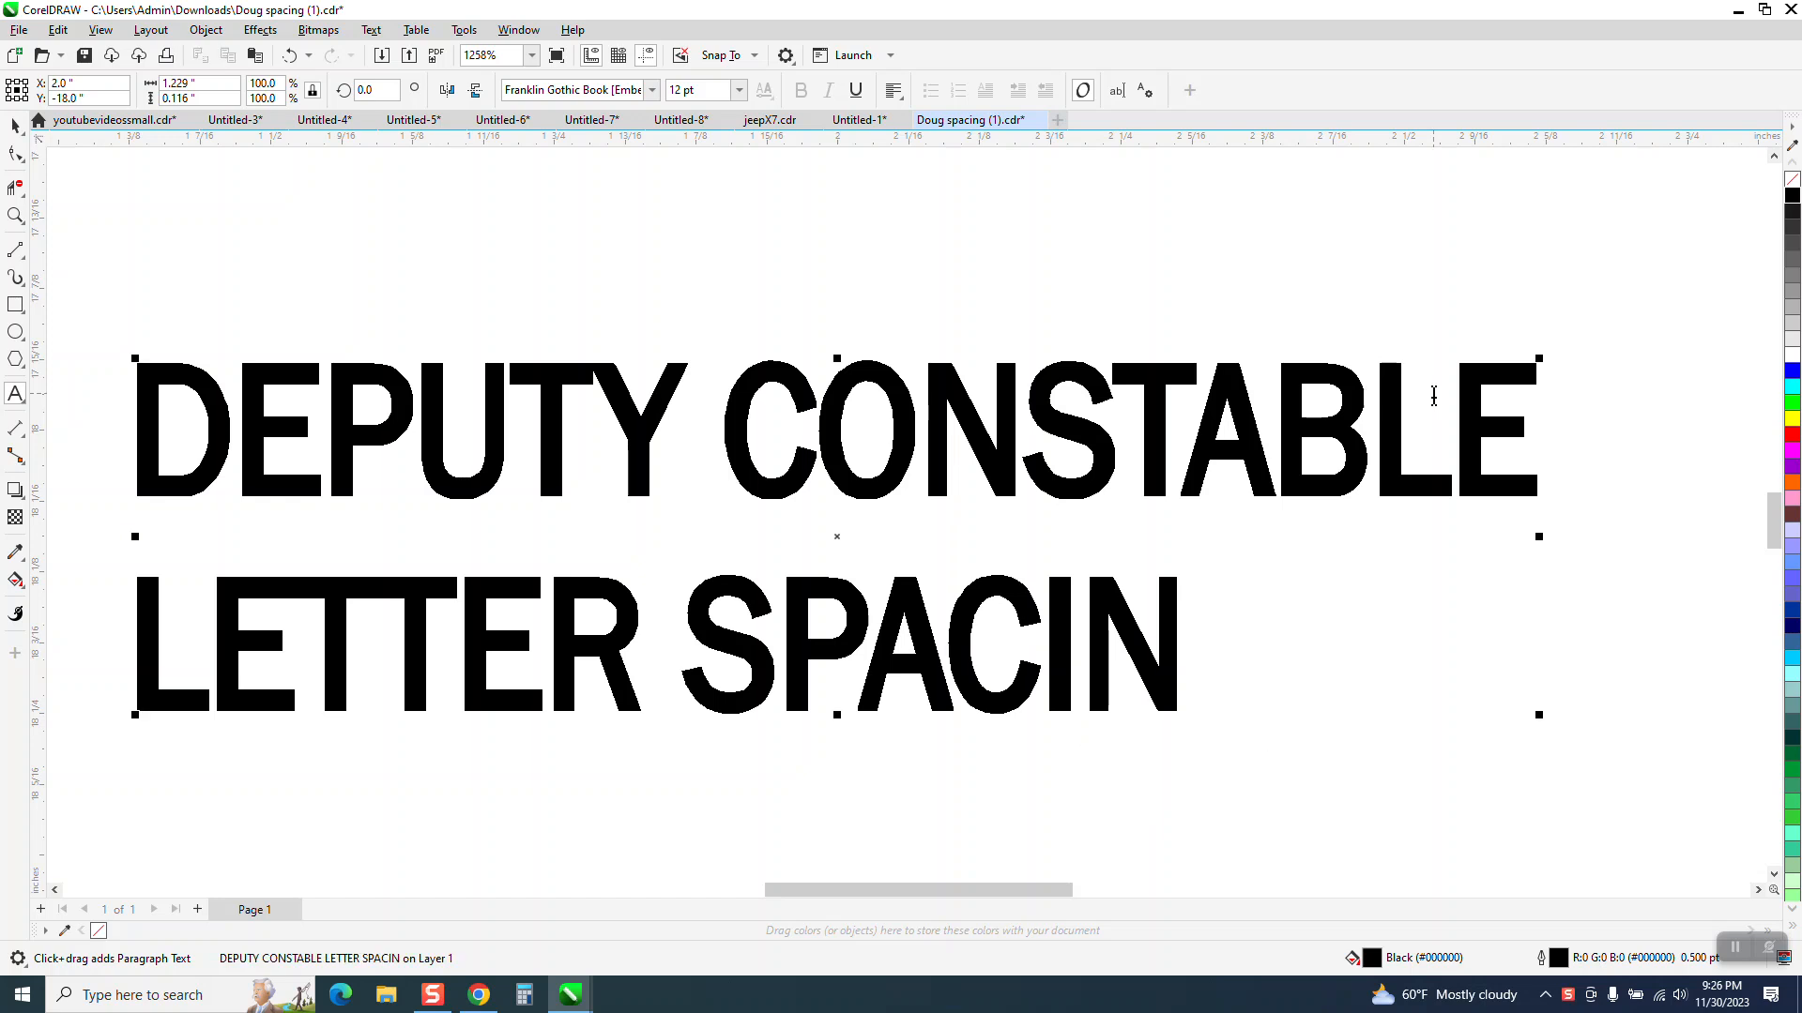
text(G)
click(14, 125)
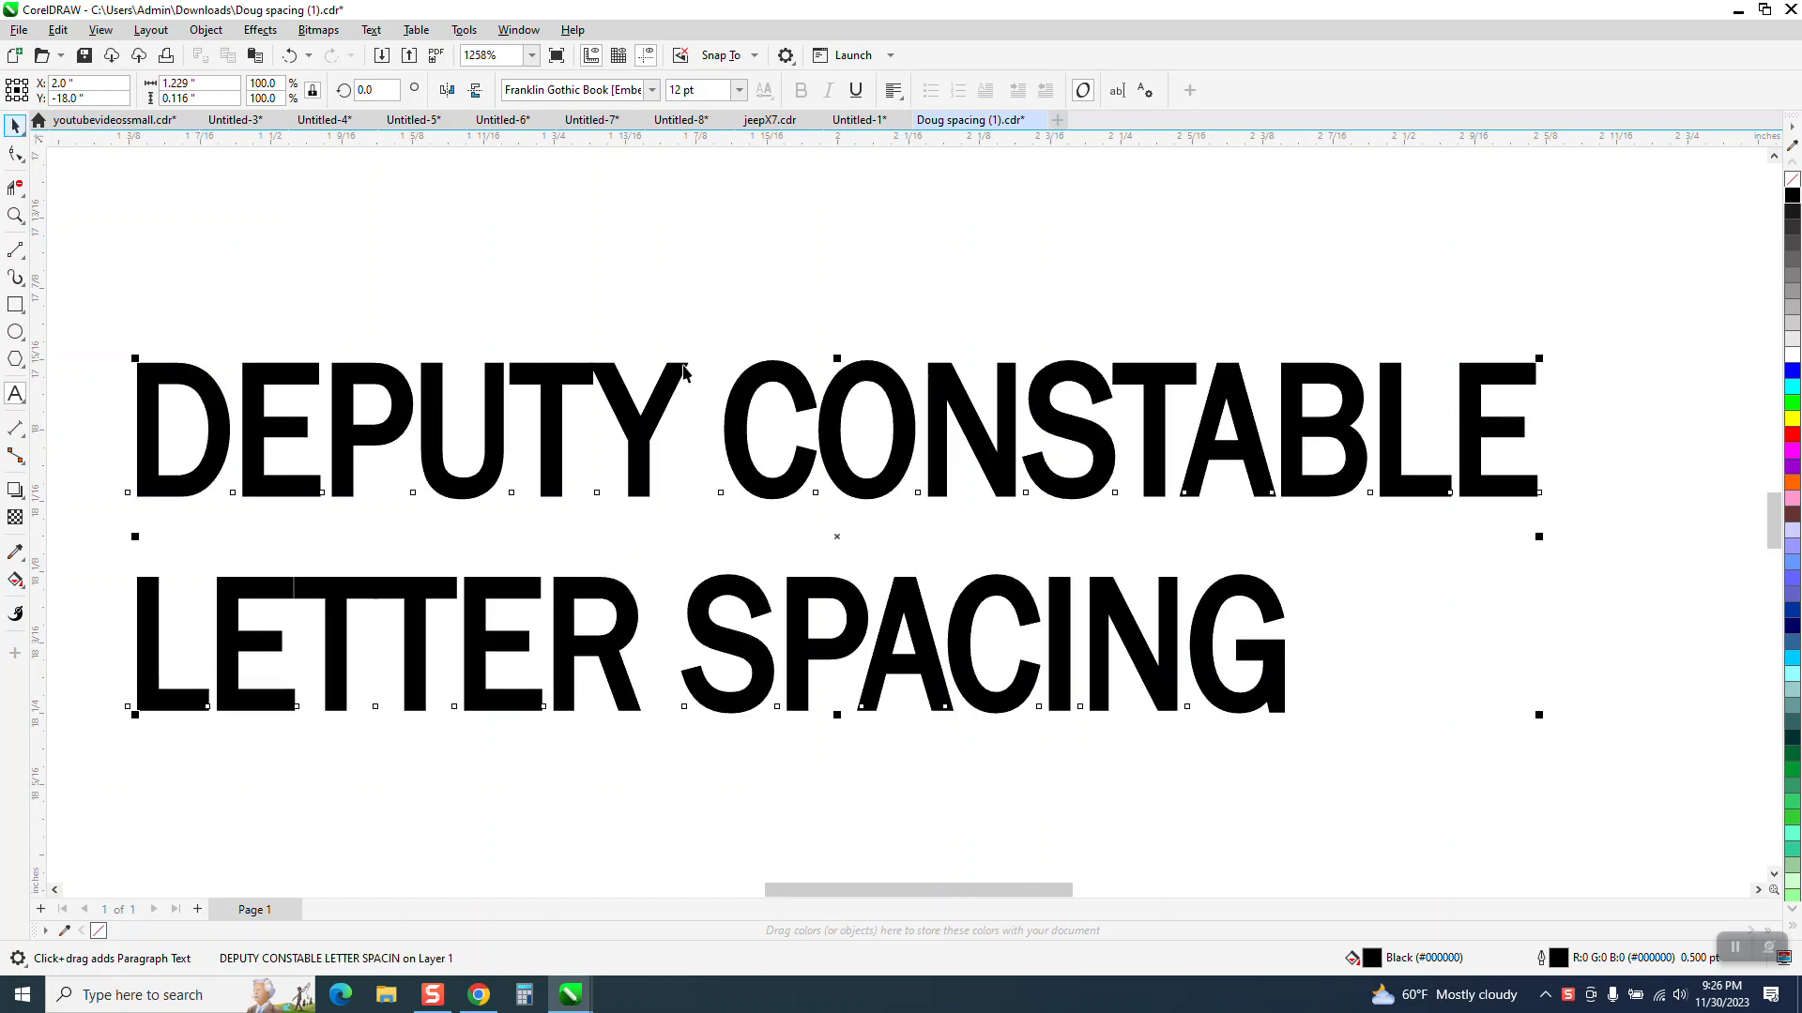
Step: Try tightening the letter spacing of the two-line text with the Shape tool, and undo both that and the added second line
click(709, 269)
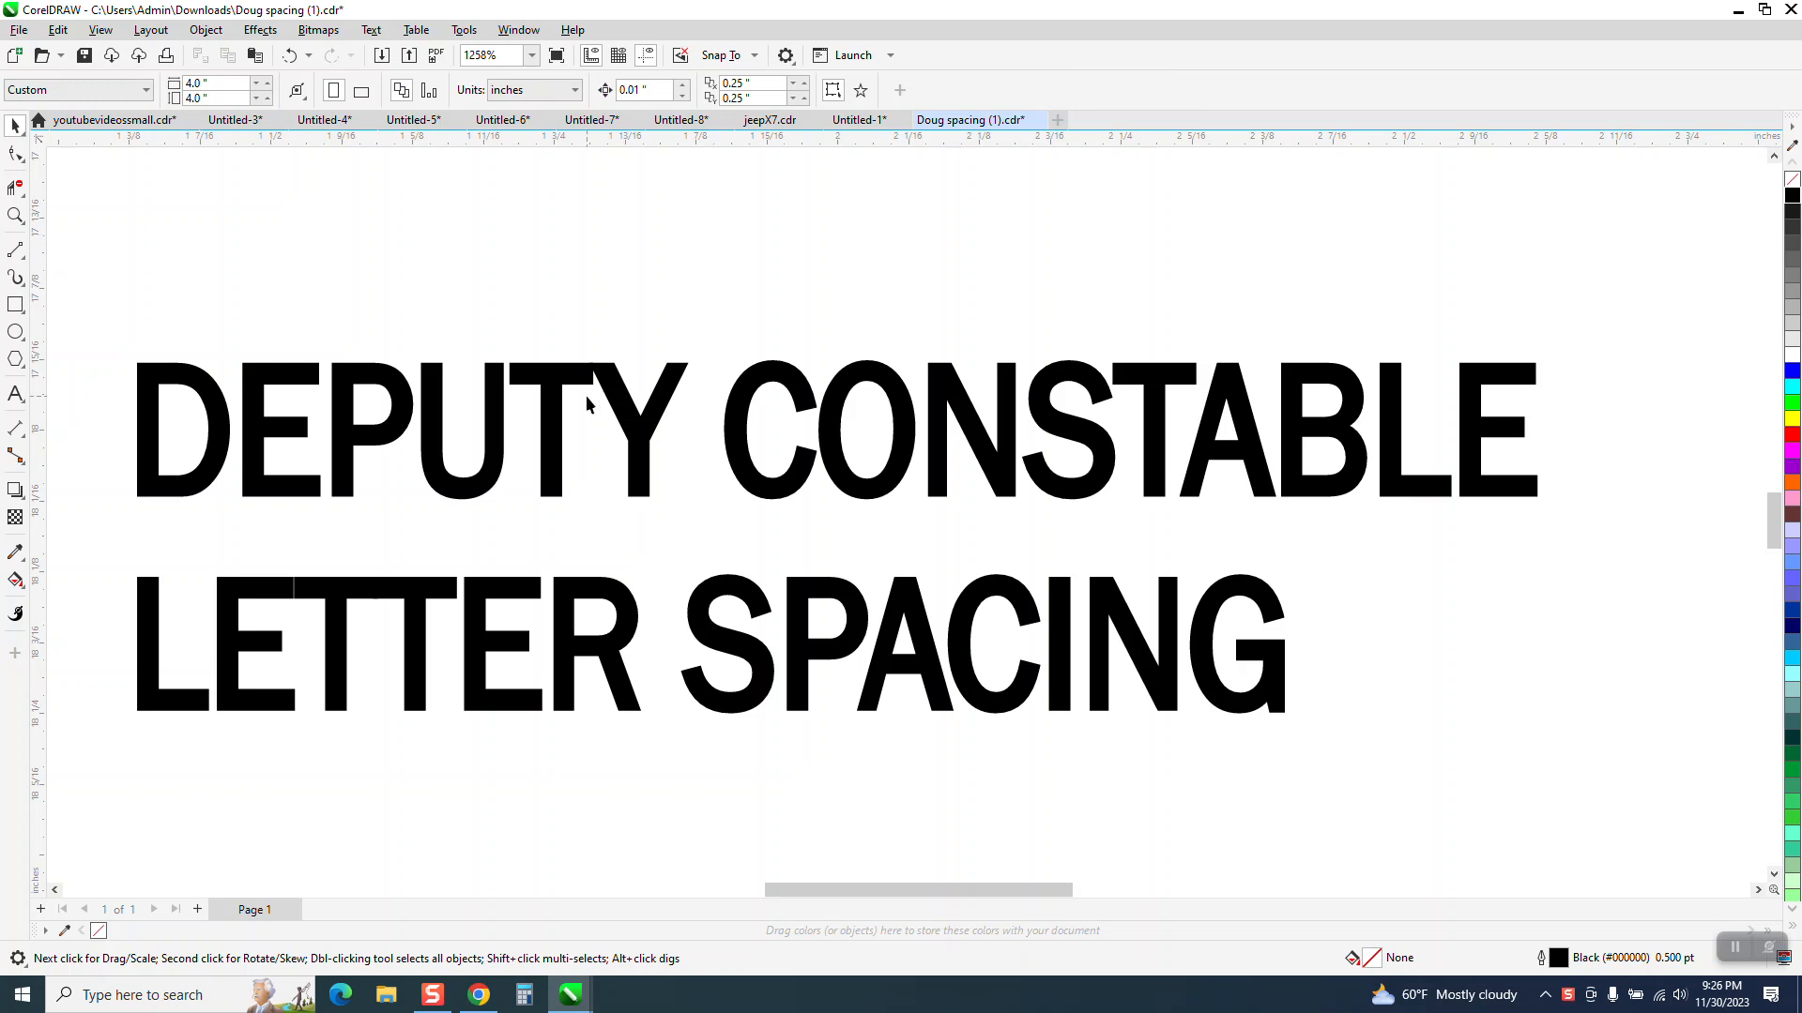
click(440, 428)
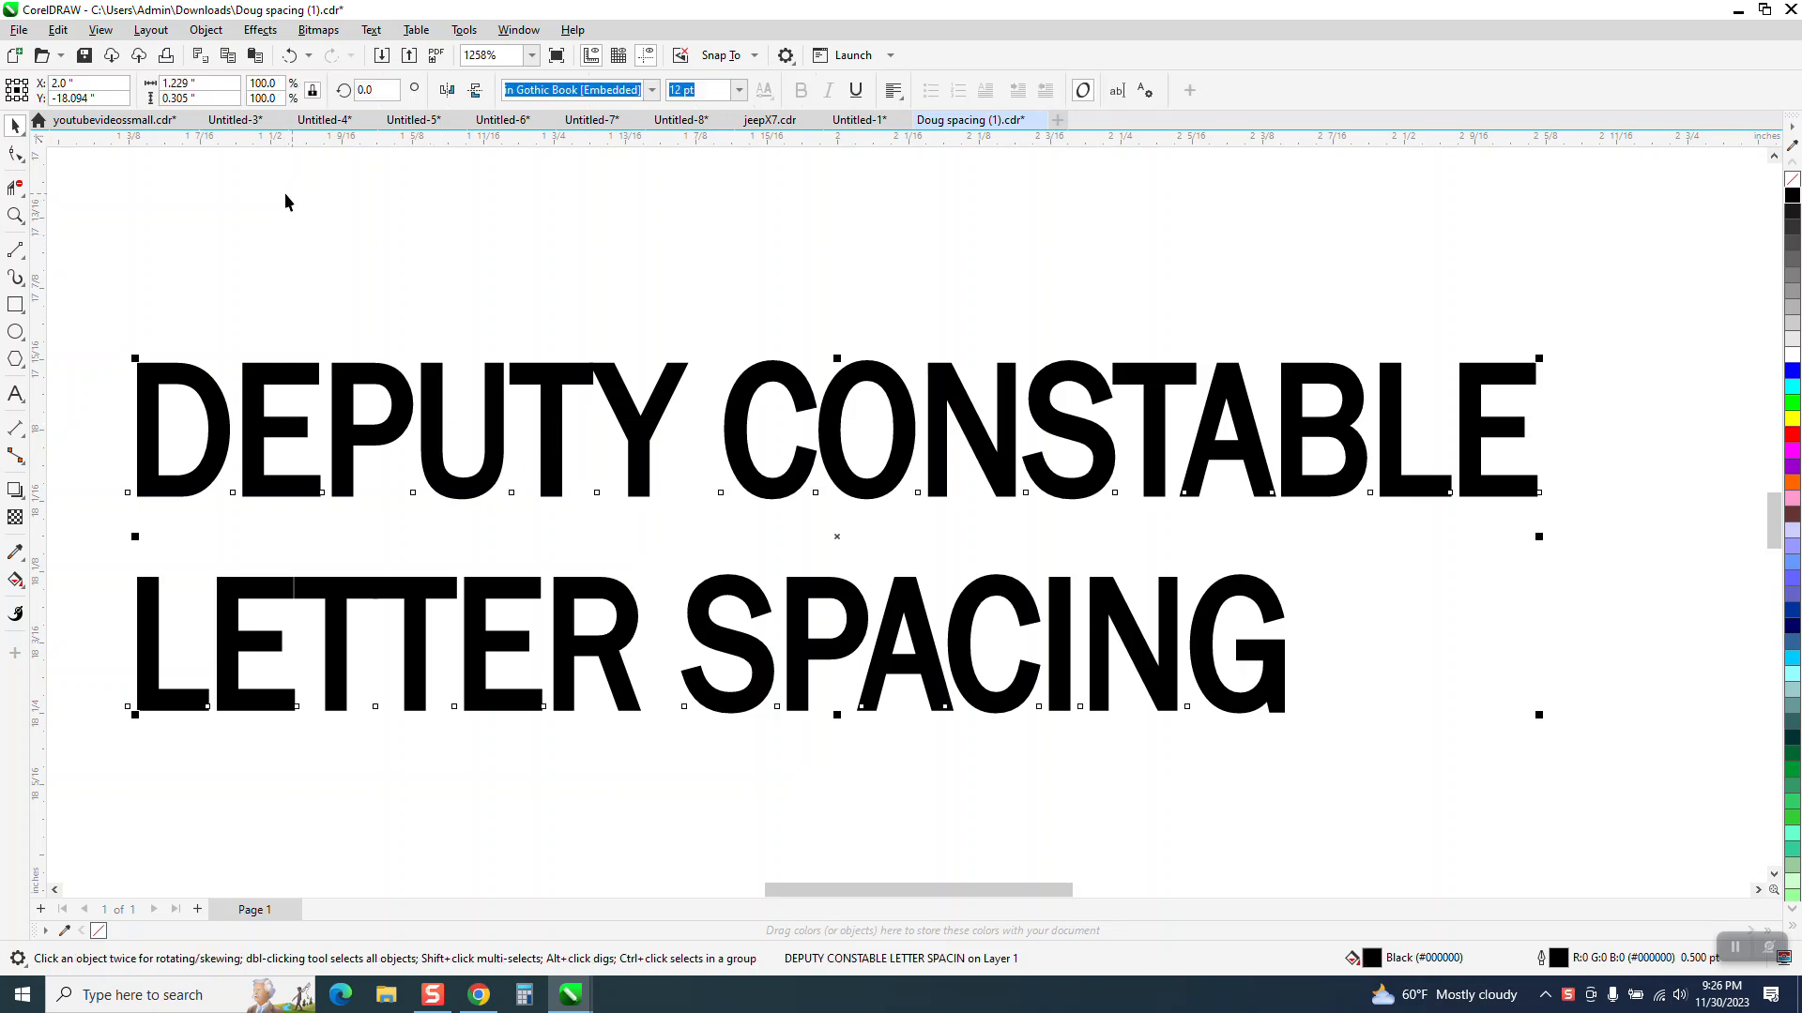
click(19, 158)
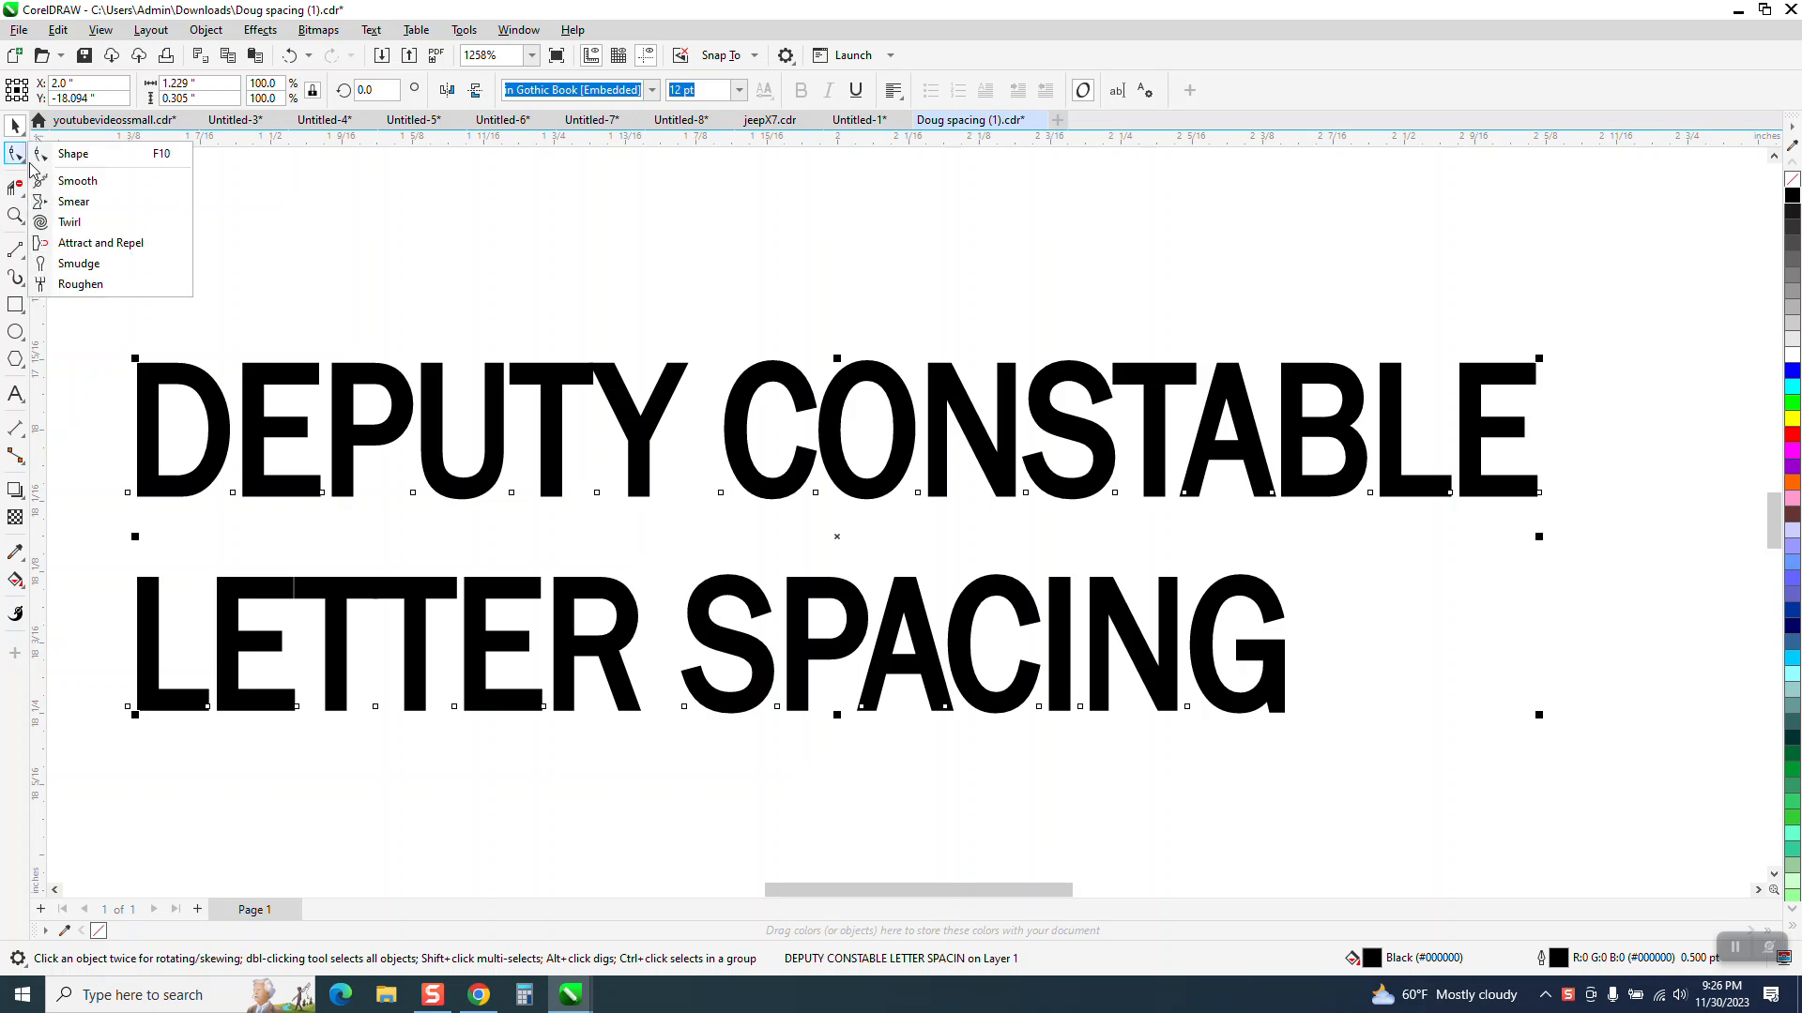
click(56, 152)
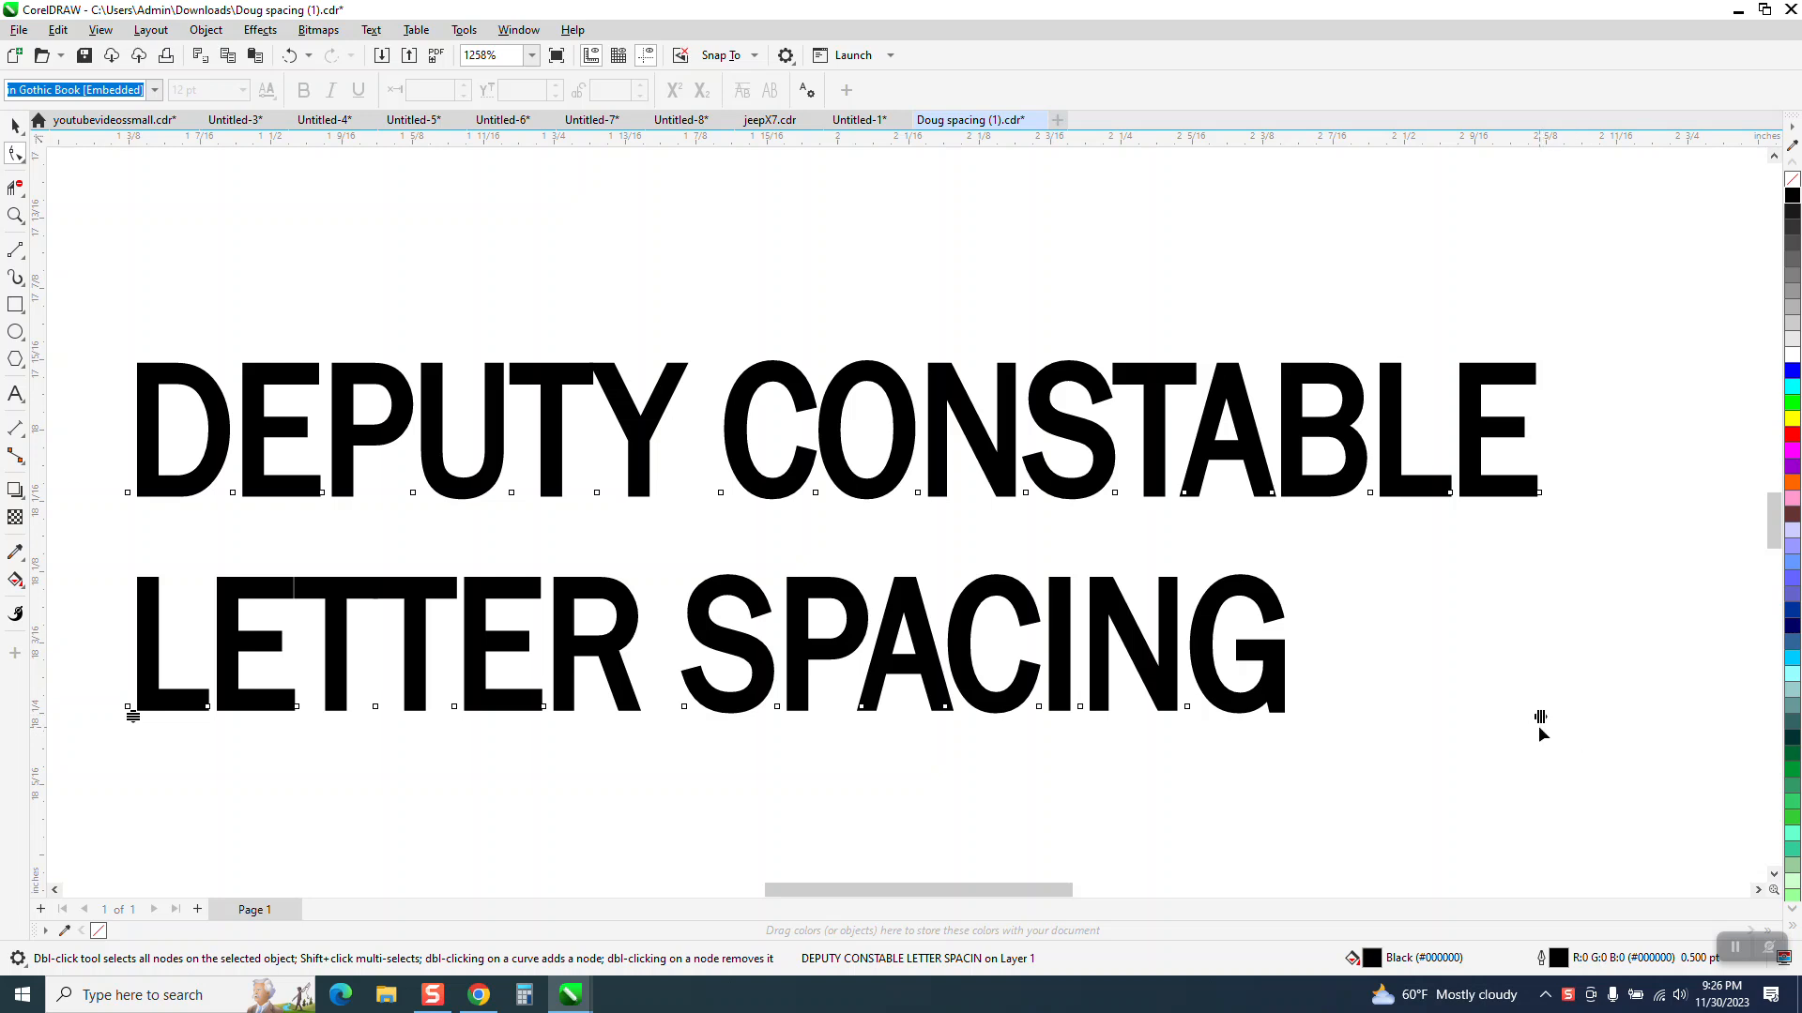
drag(1541, 719, 1504, 675)
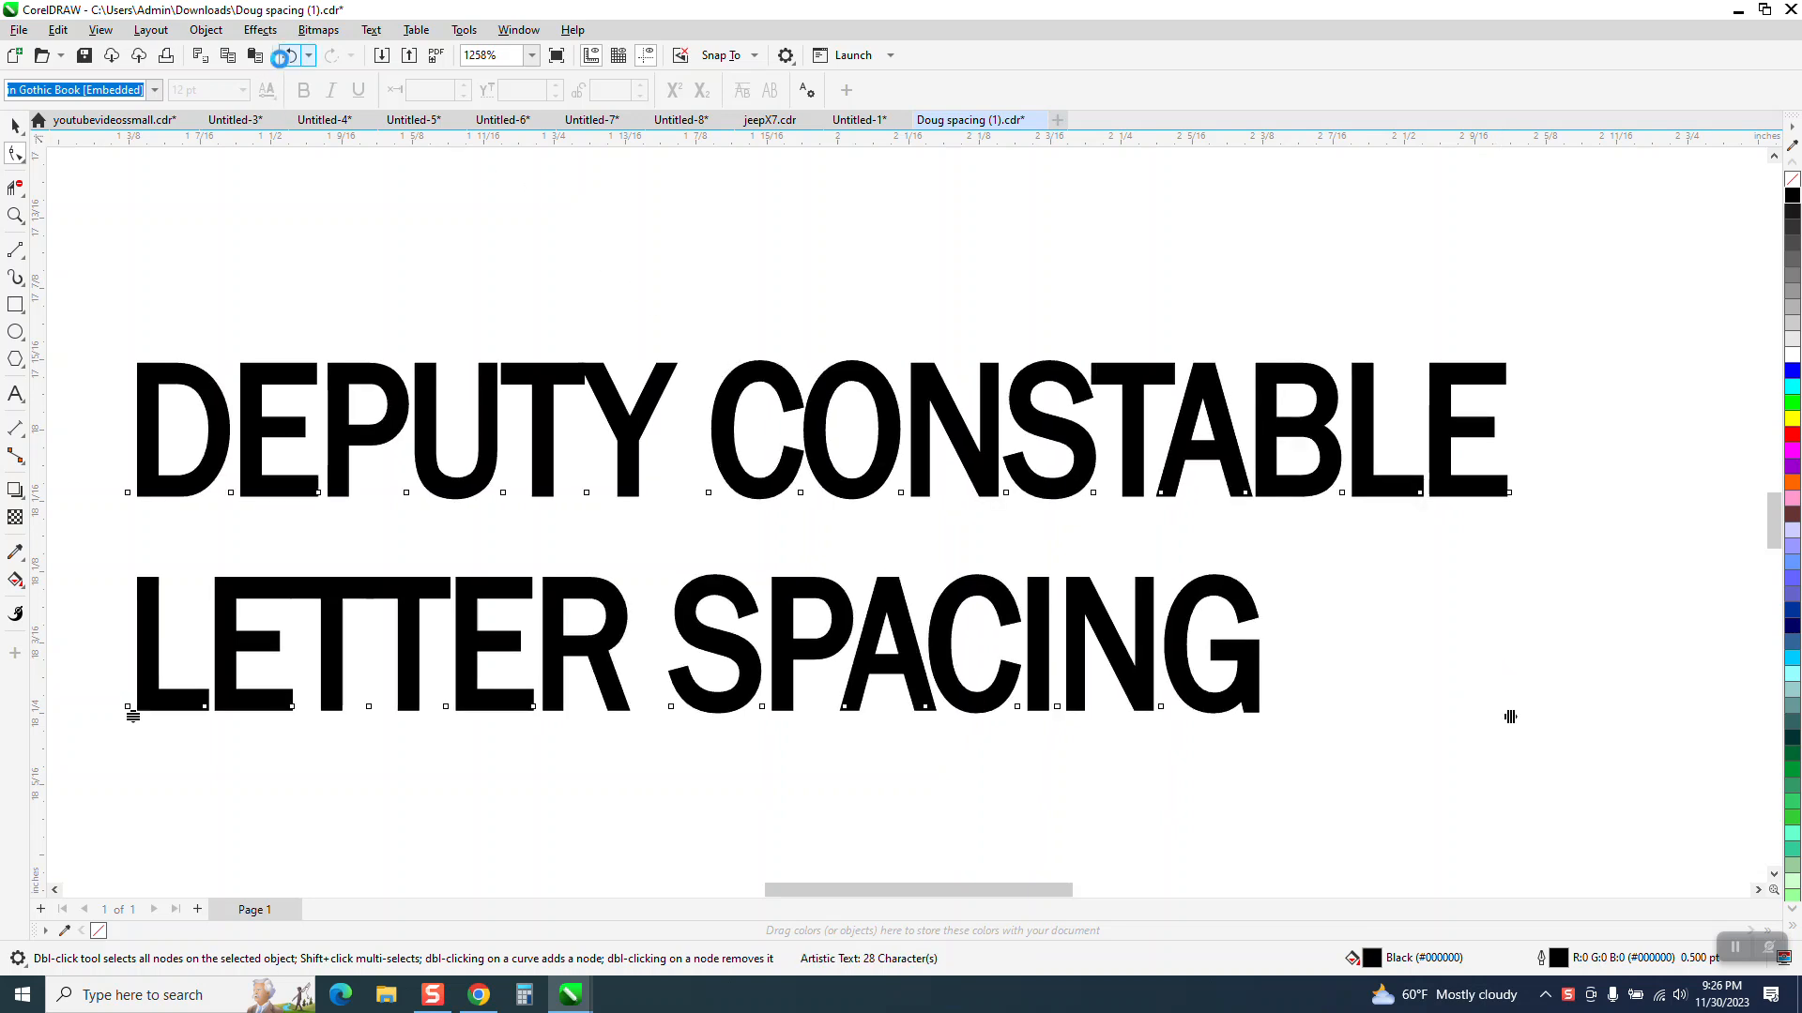
click(286, 56)
click(286, 56)
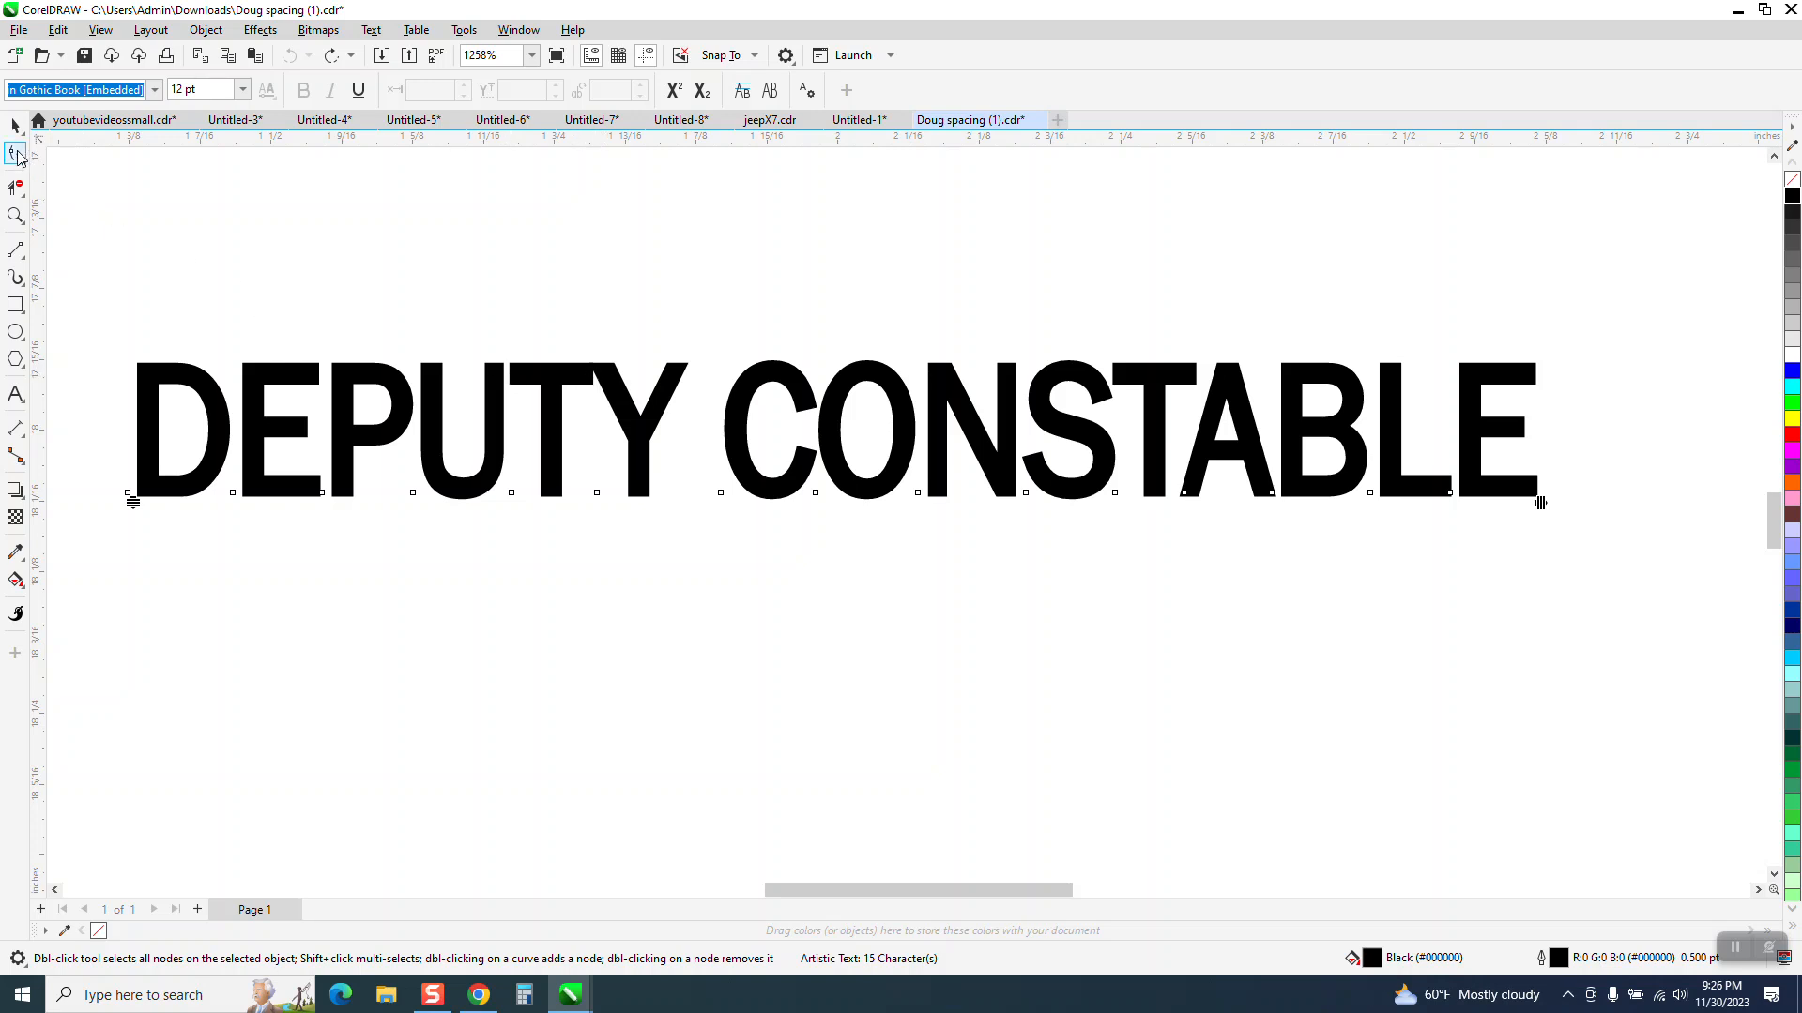
Step: Try widening the letter spacing of DEPUTY CONSTABLE and reducing it a little, and undo the spacing changes
drag(1542, 502, 1605, 477)
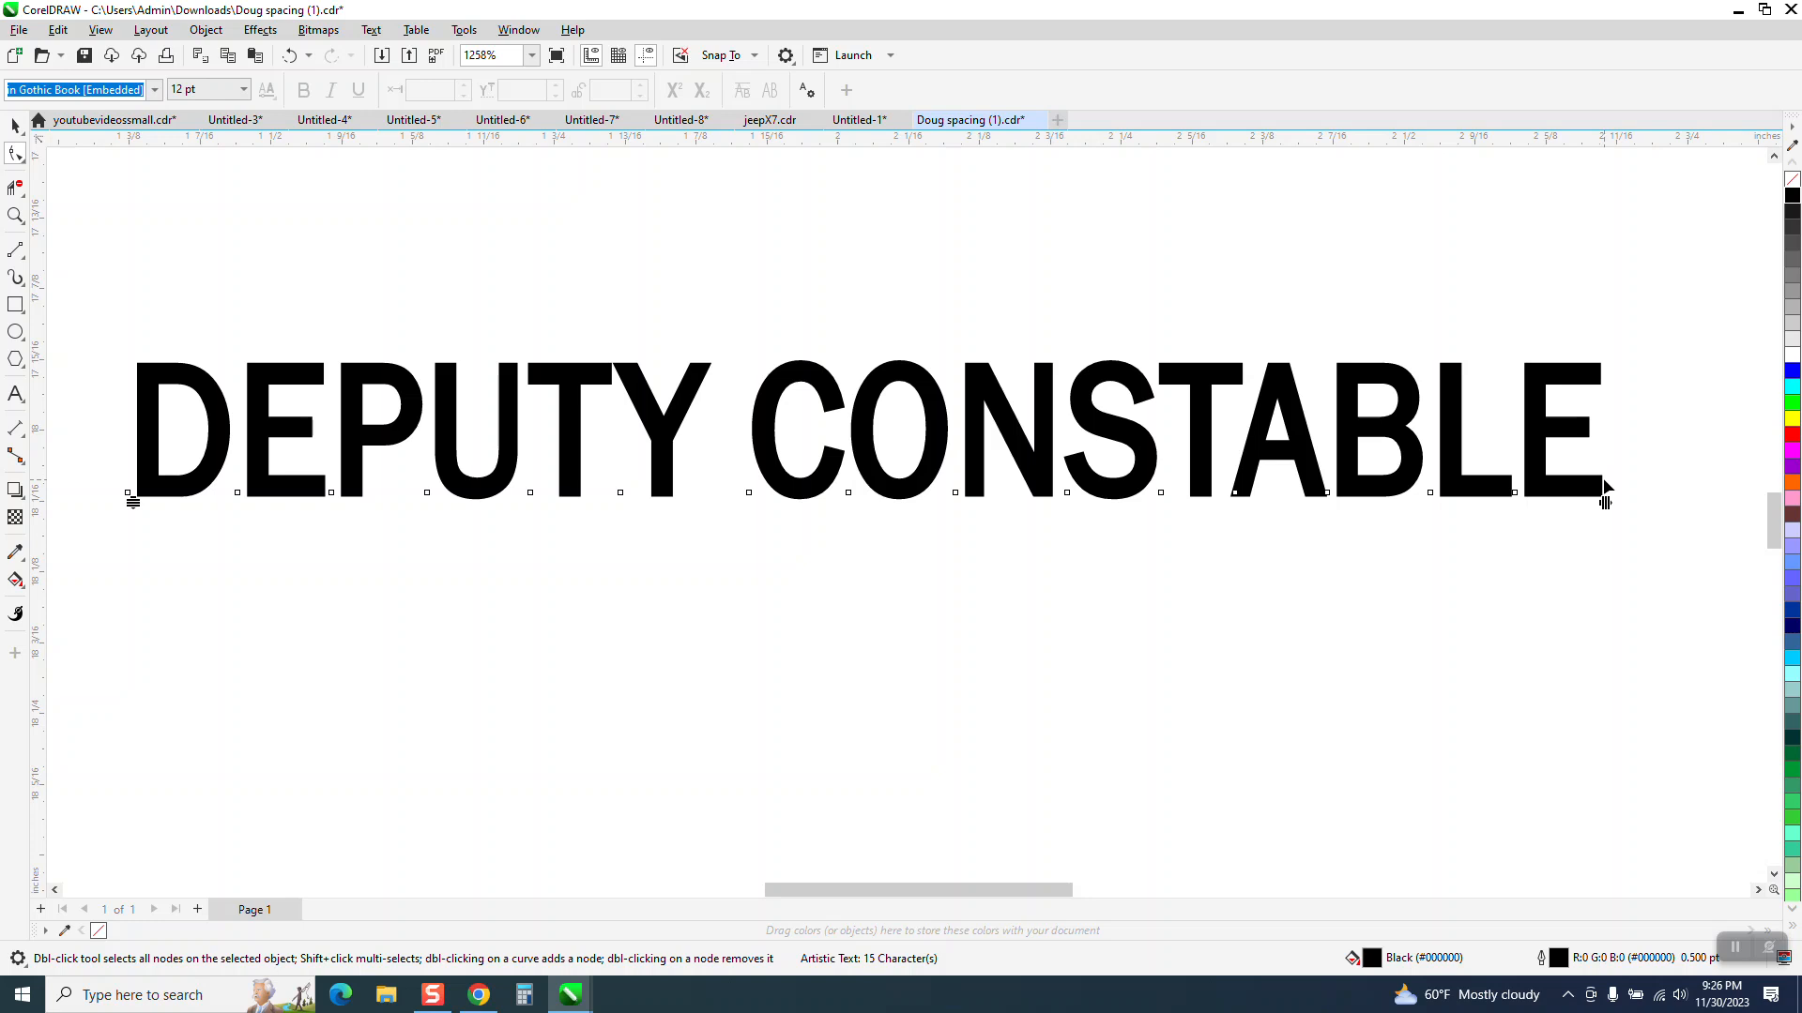
mouse_move(1606, 503)
mouse_down()
mouse_move(1624, 500)
mouse_move(1557, 509)
mouse_move(1755, 504)
mouse_move(1578, 502)
mouse_up()
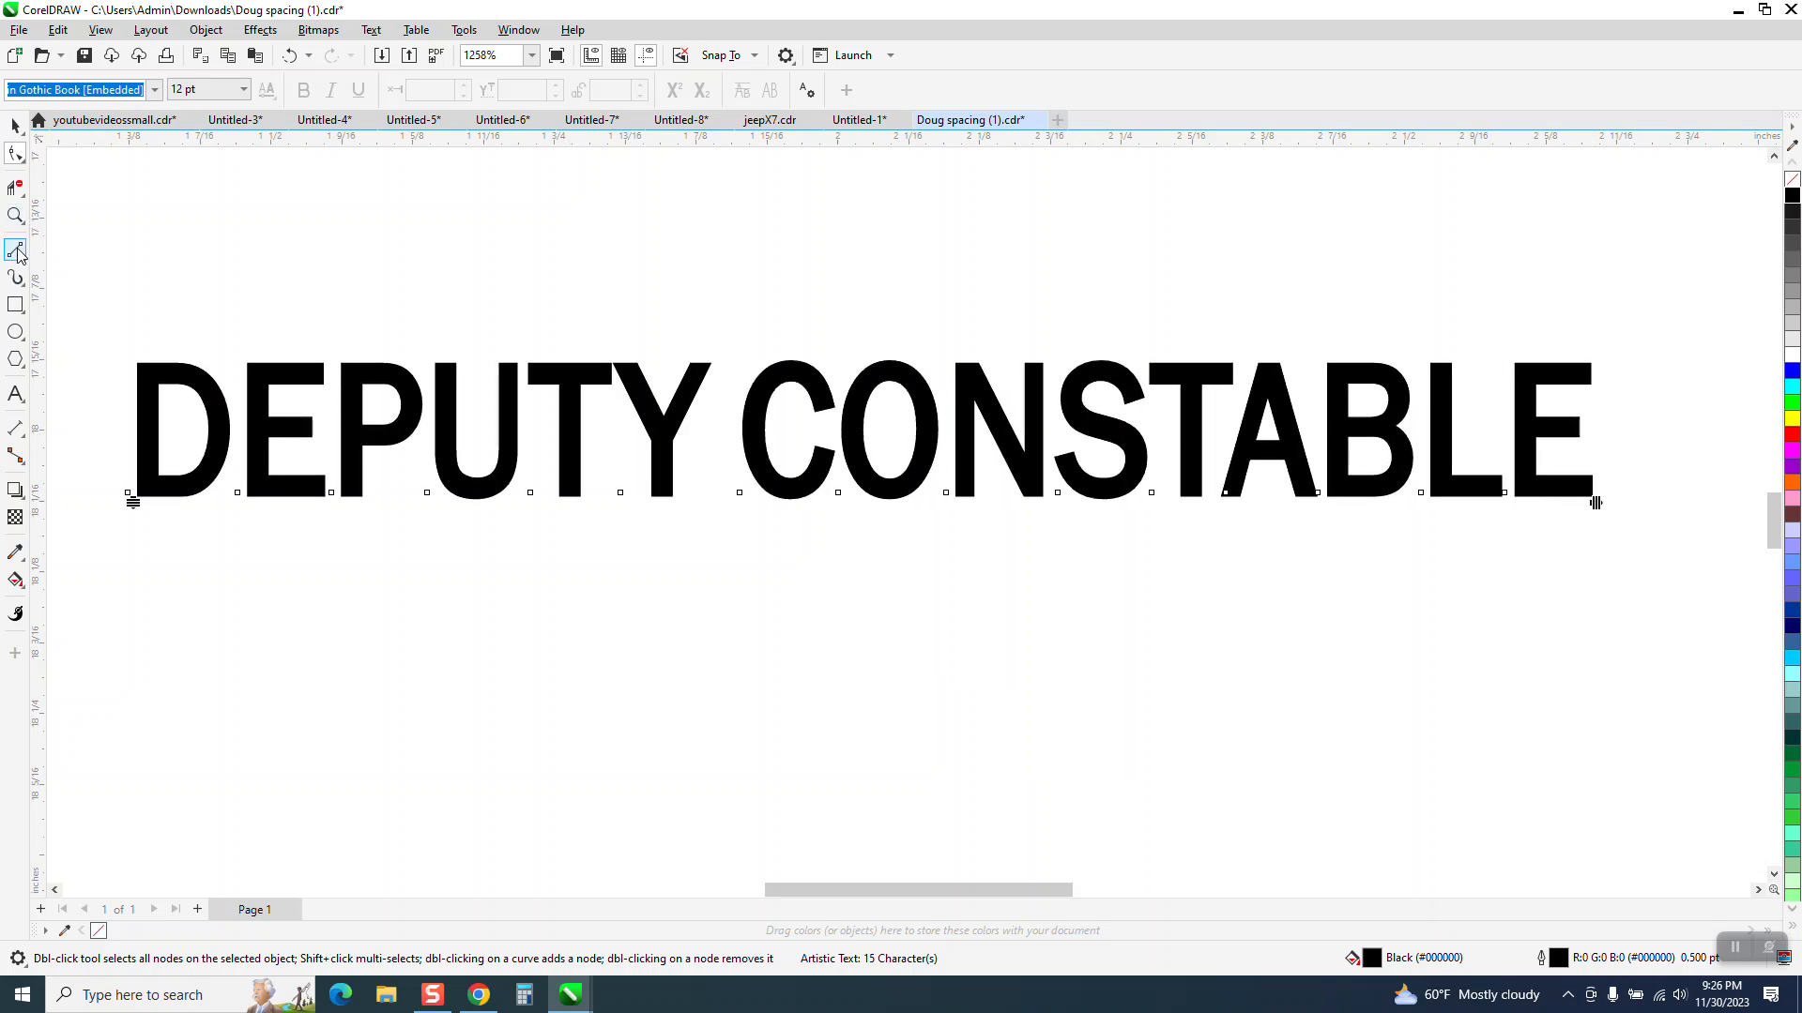
click(291, 56)
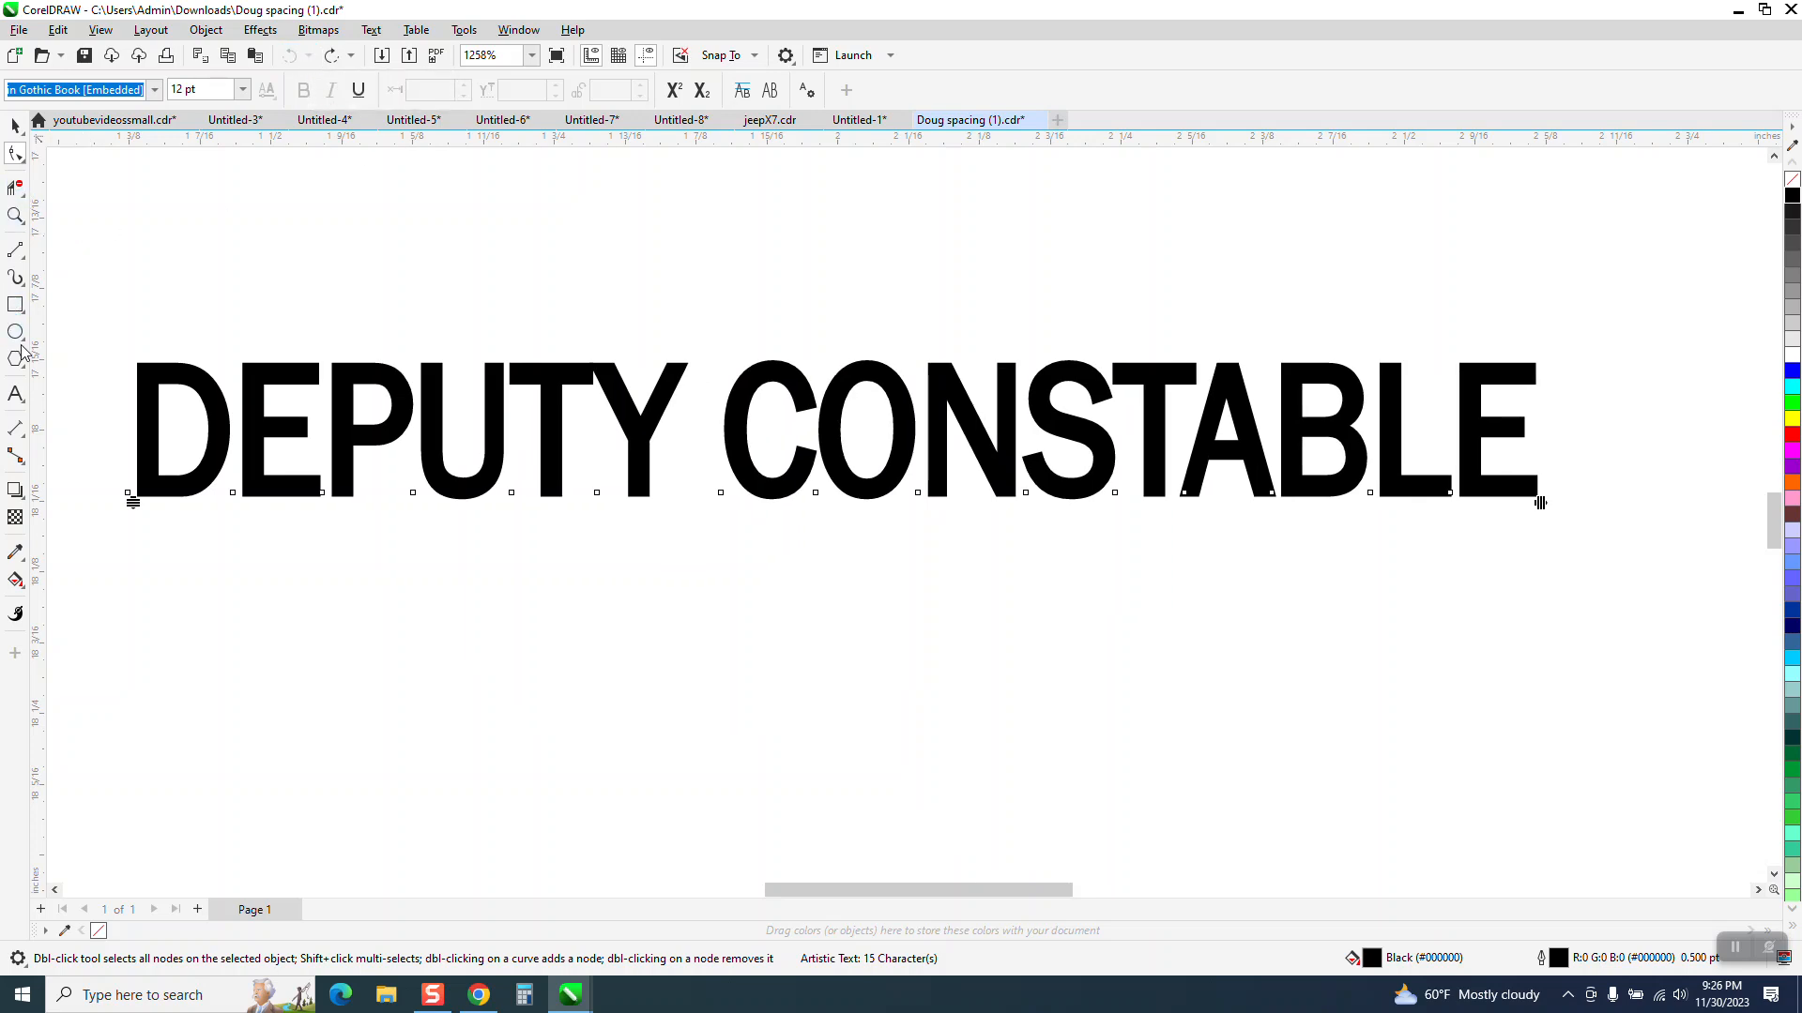
Step: Add the line LETTER SPACING beneath DEPUTY CONSTABLE within the same artistic text object
click(17, 396)
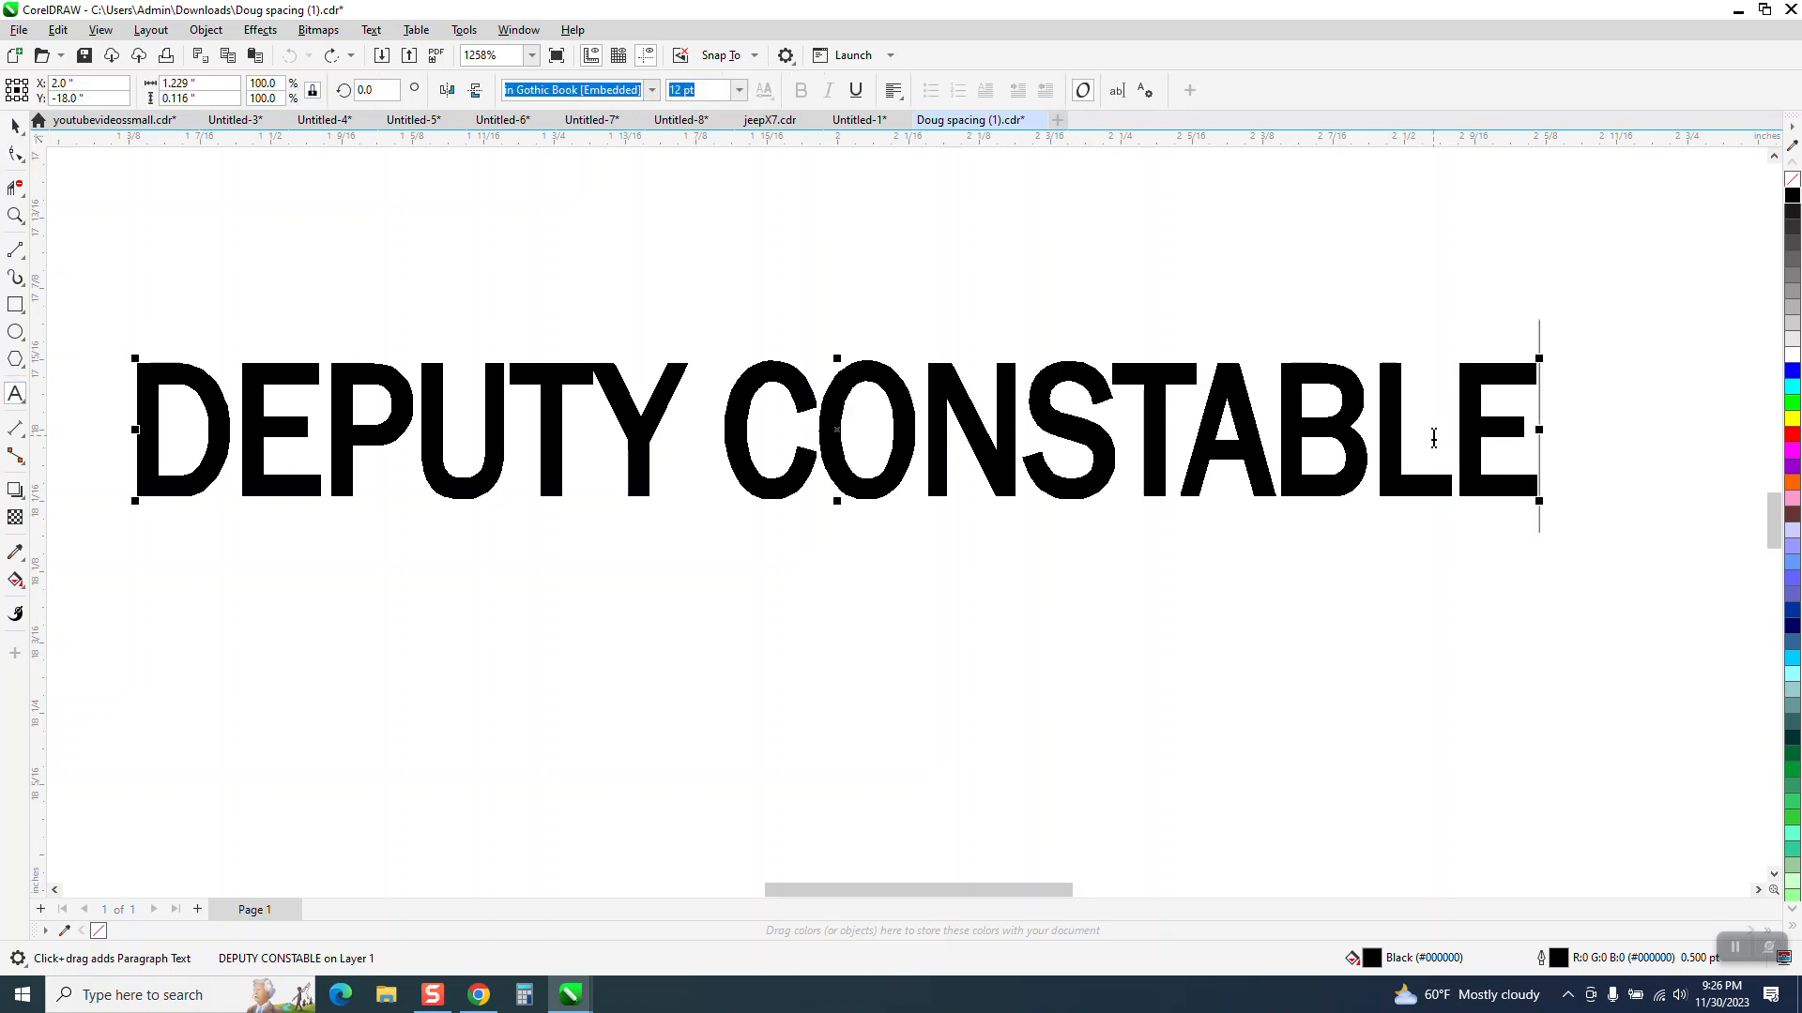
key(Return)
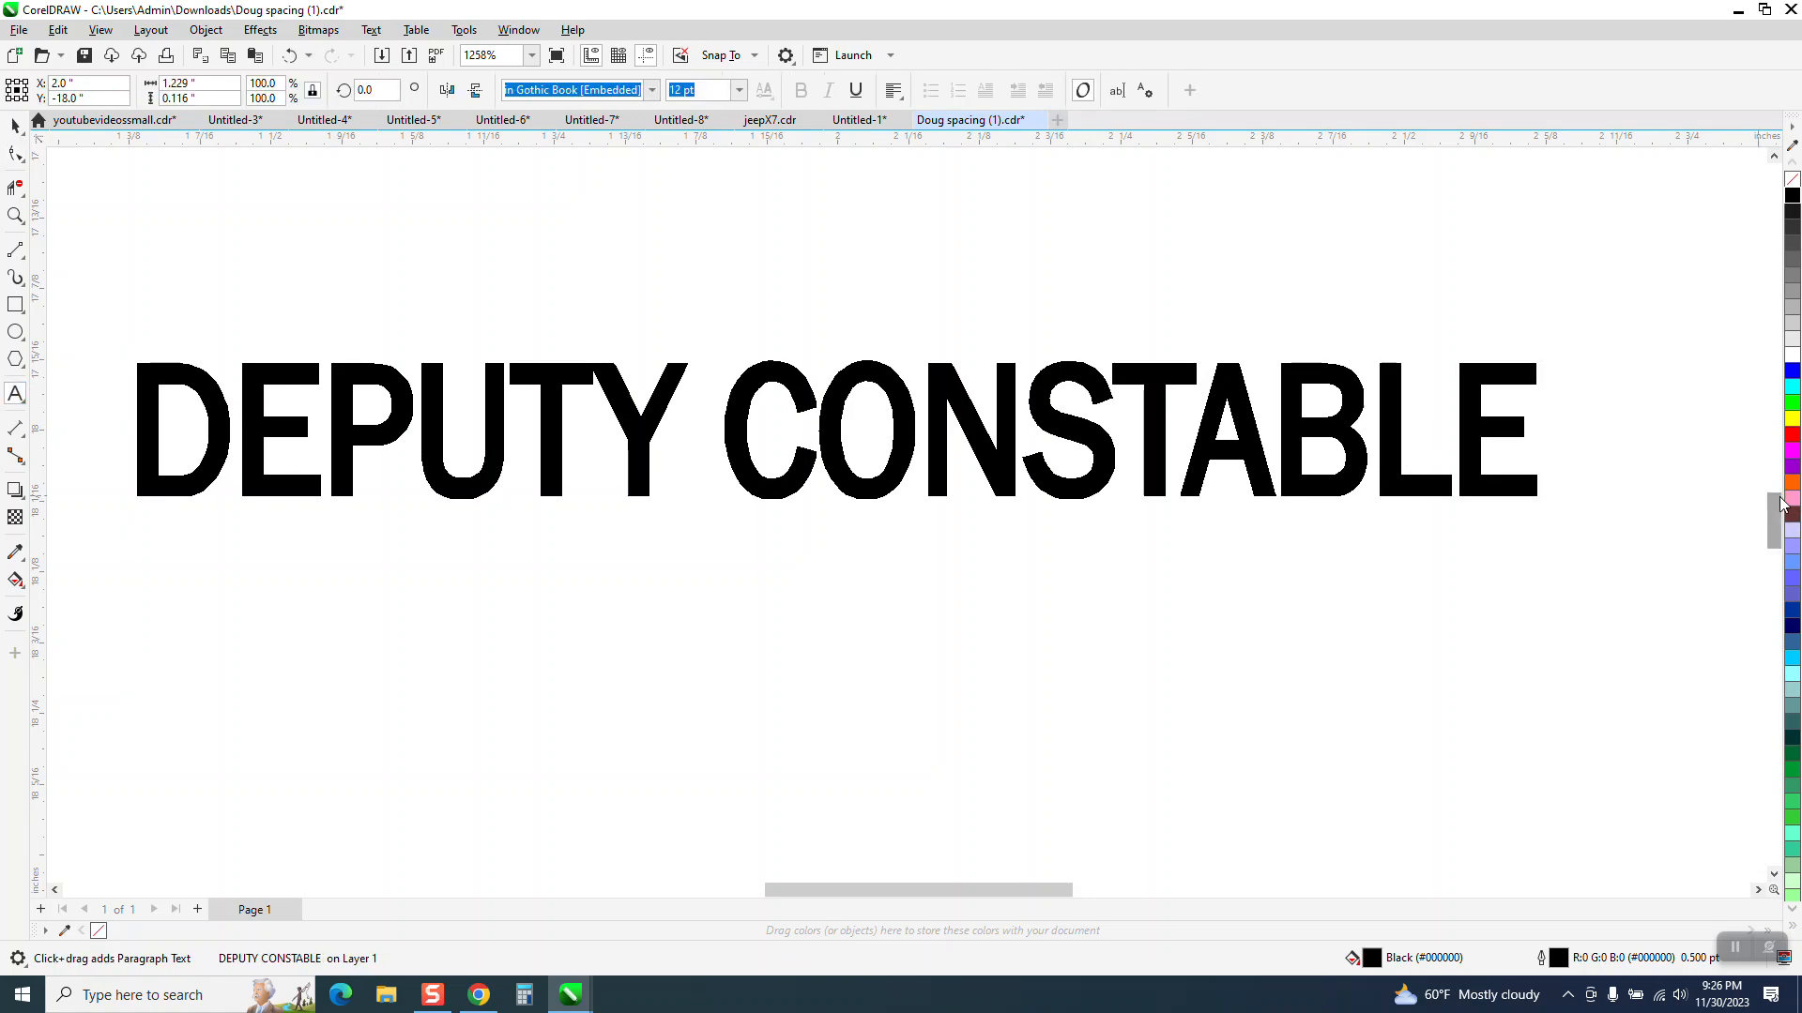
text(LETTER )
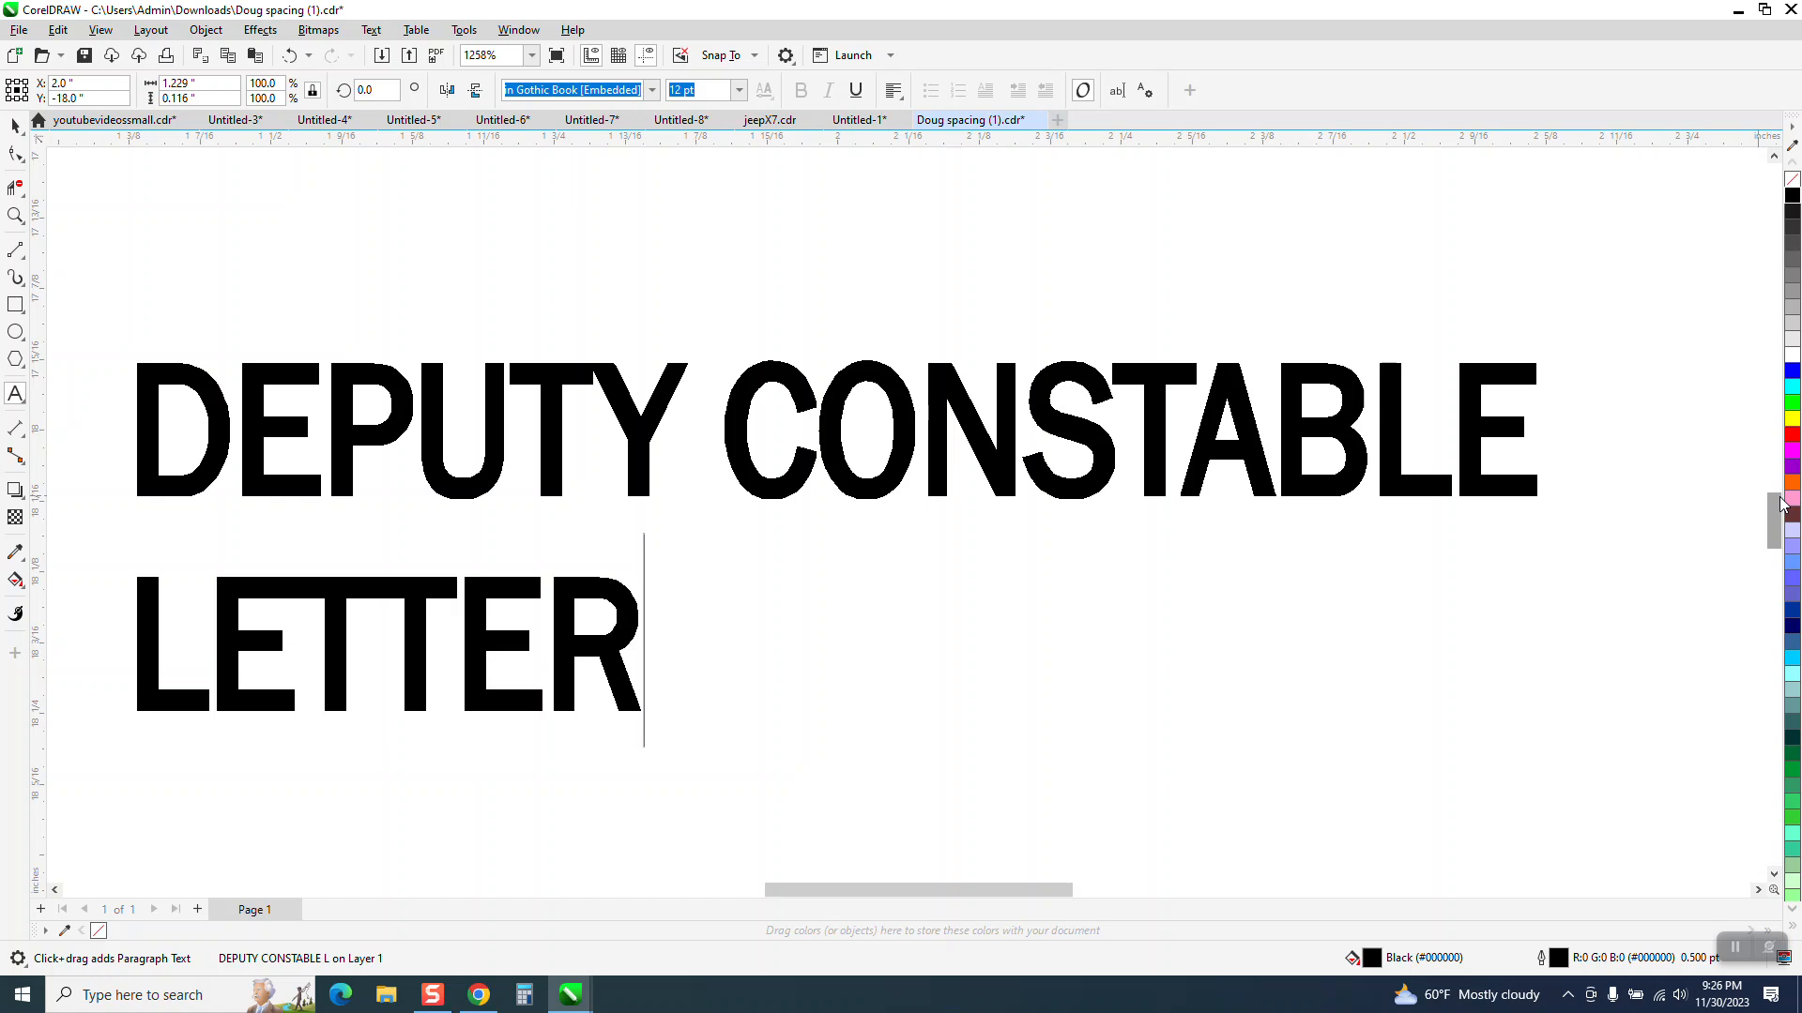
text(SPACING)
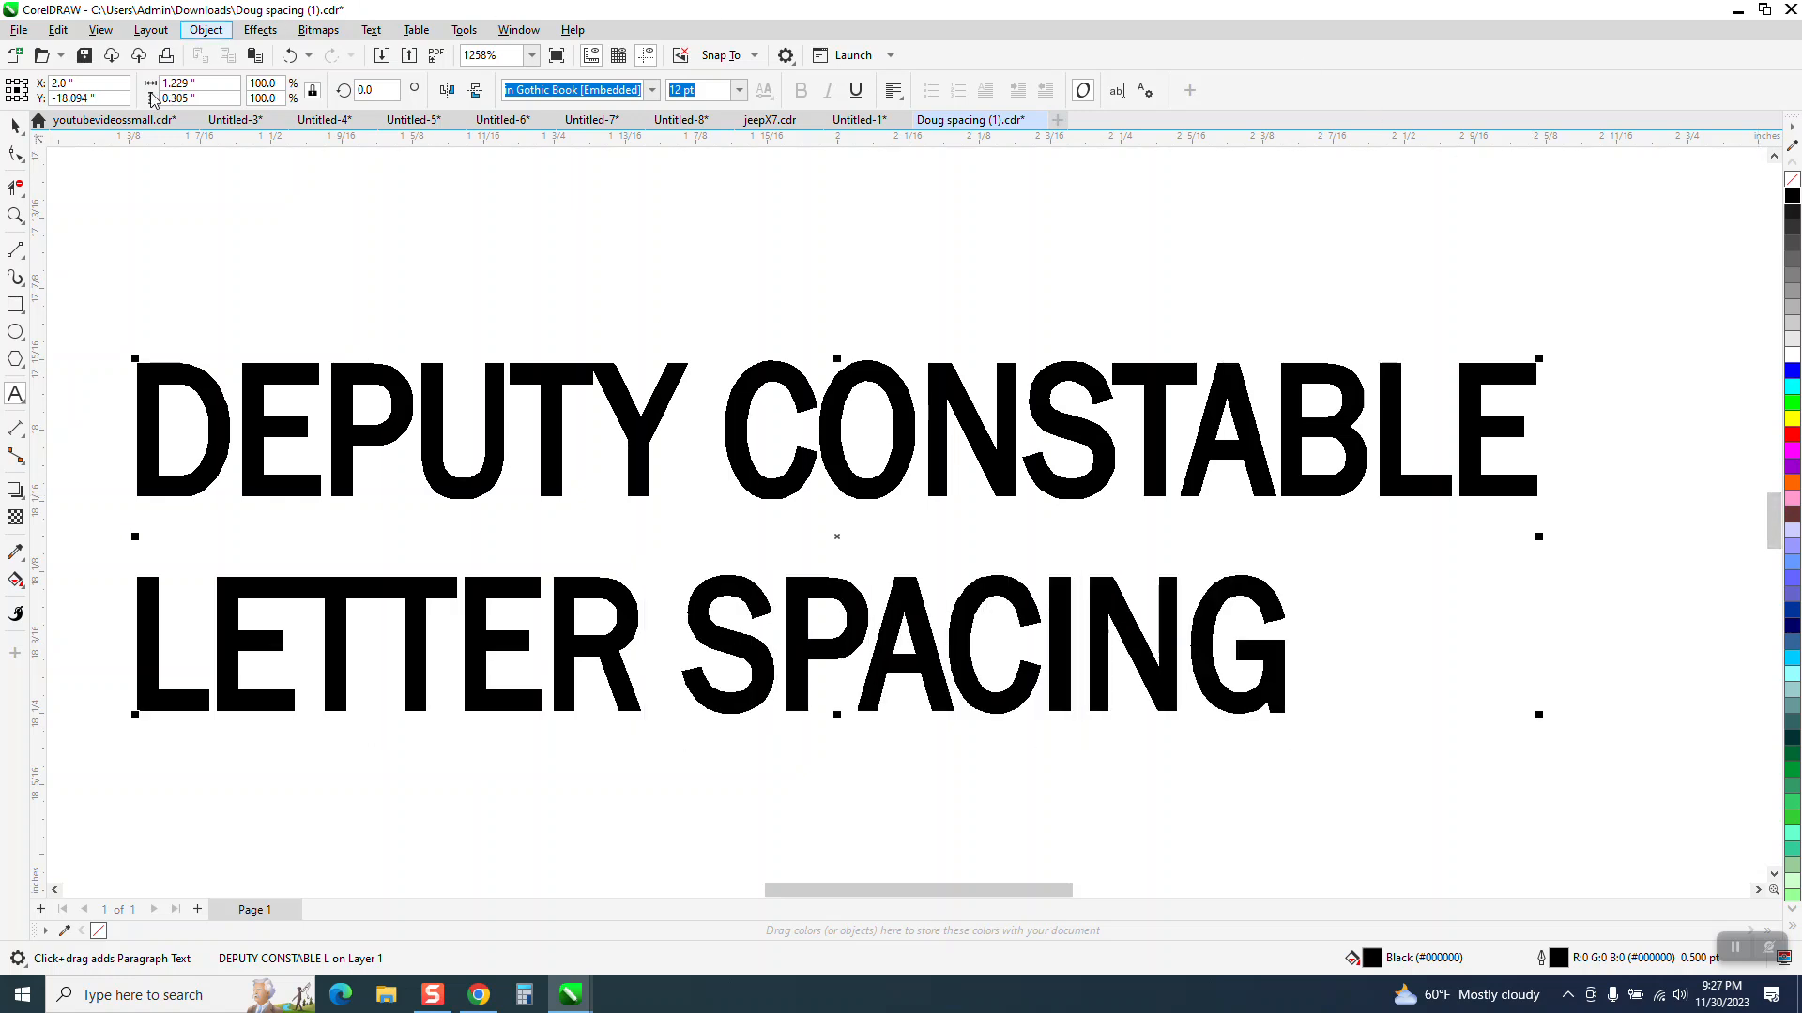
click(14, 126)
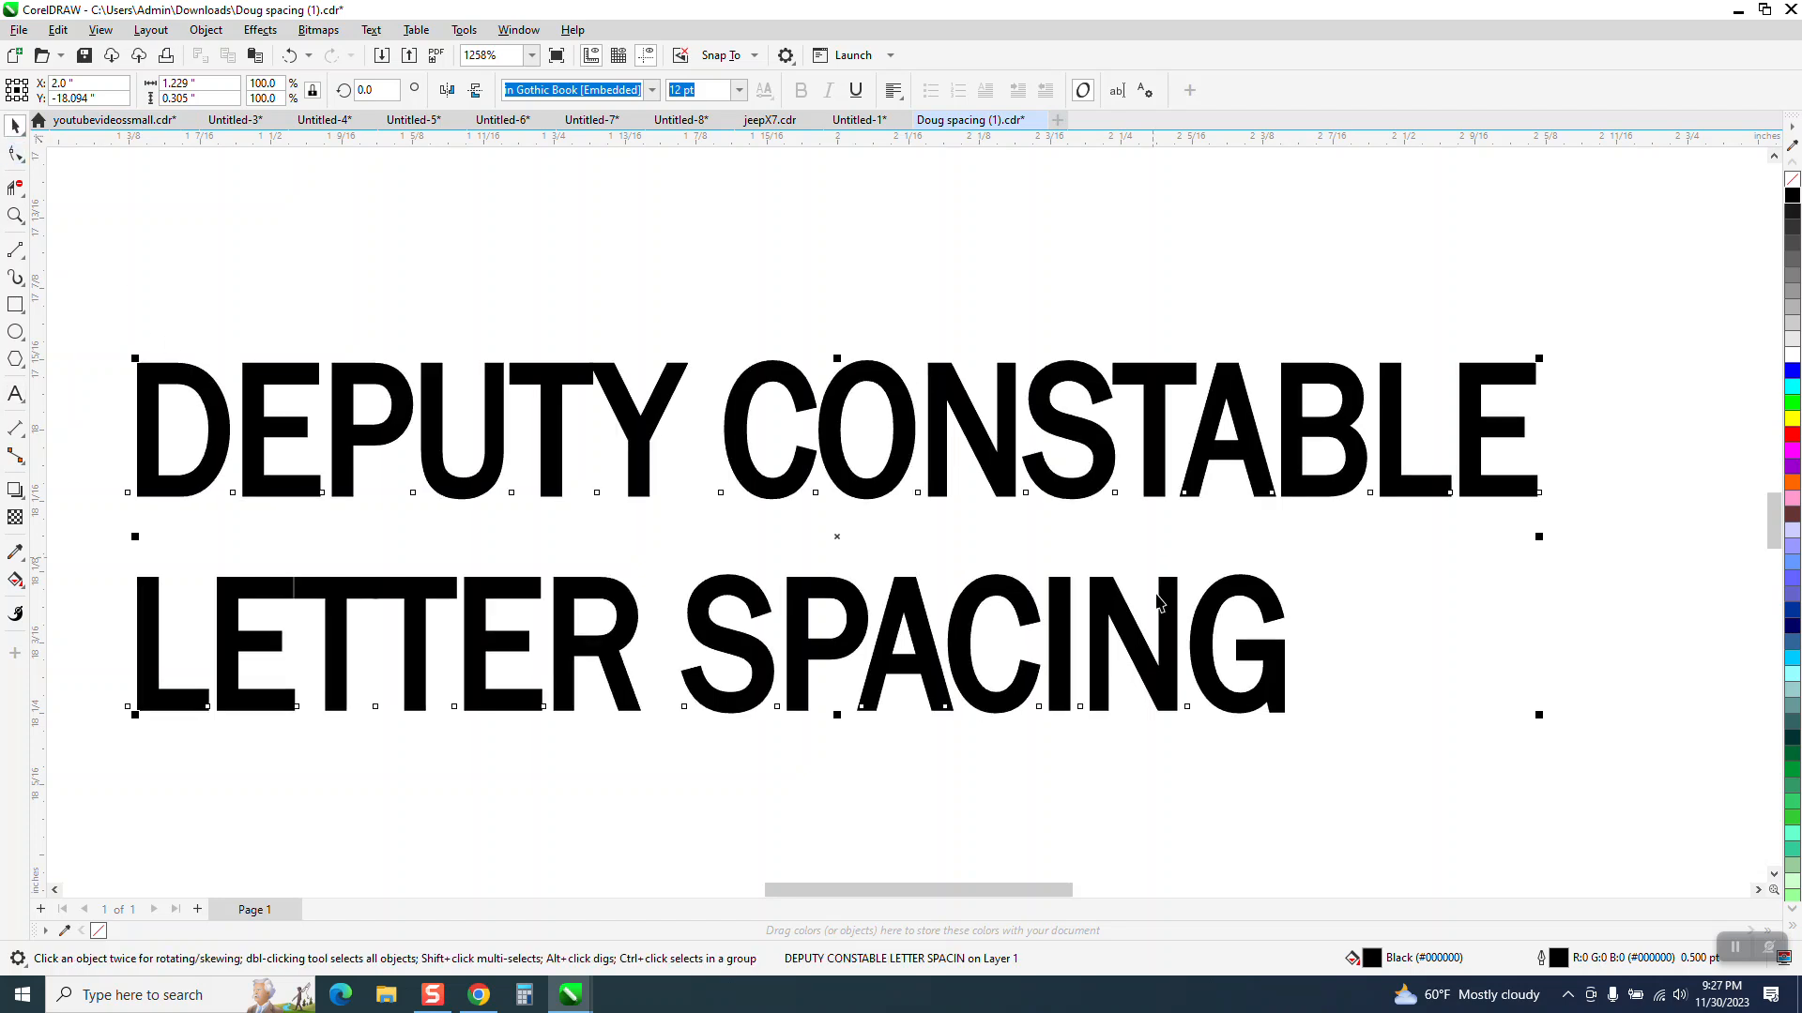
Step: With the Shape tool, reduce the line spacing slightly and widen the letter spacing until the text is about 1.33 inches wide
click(23, 155)
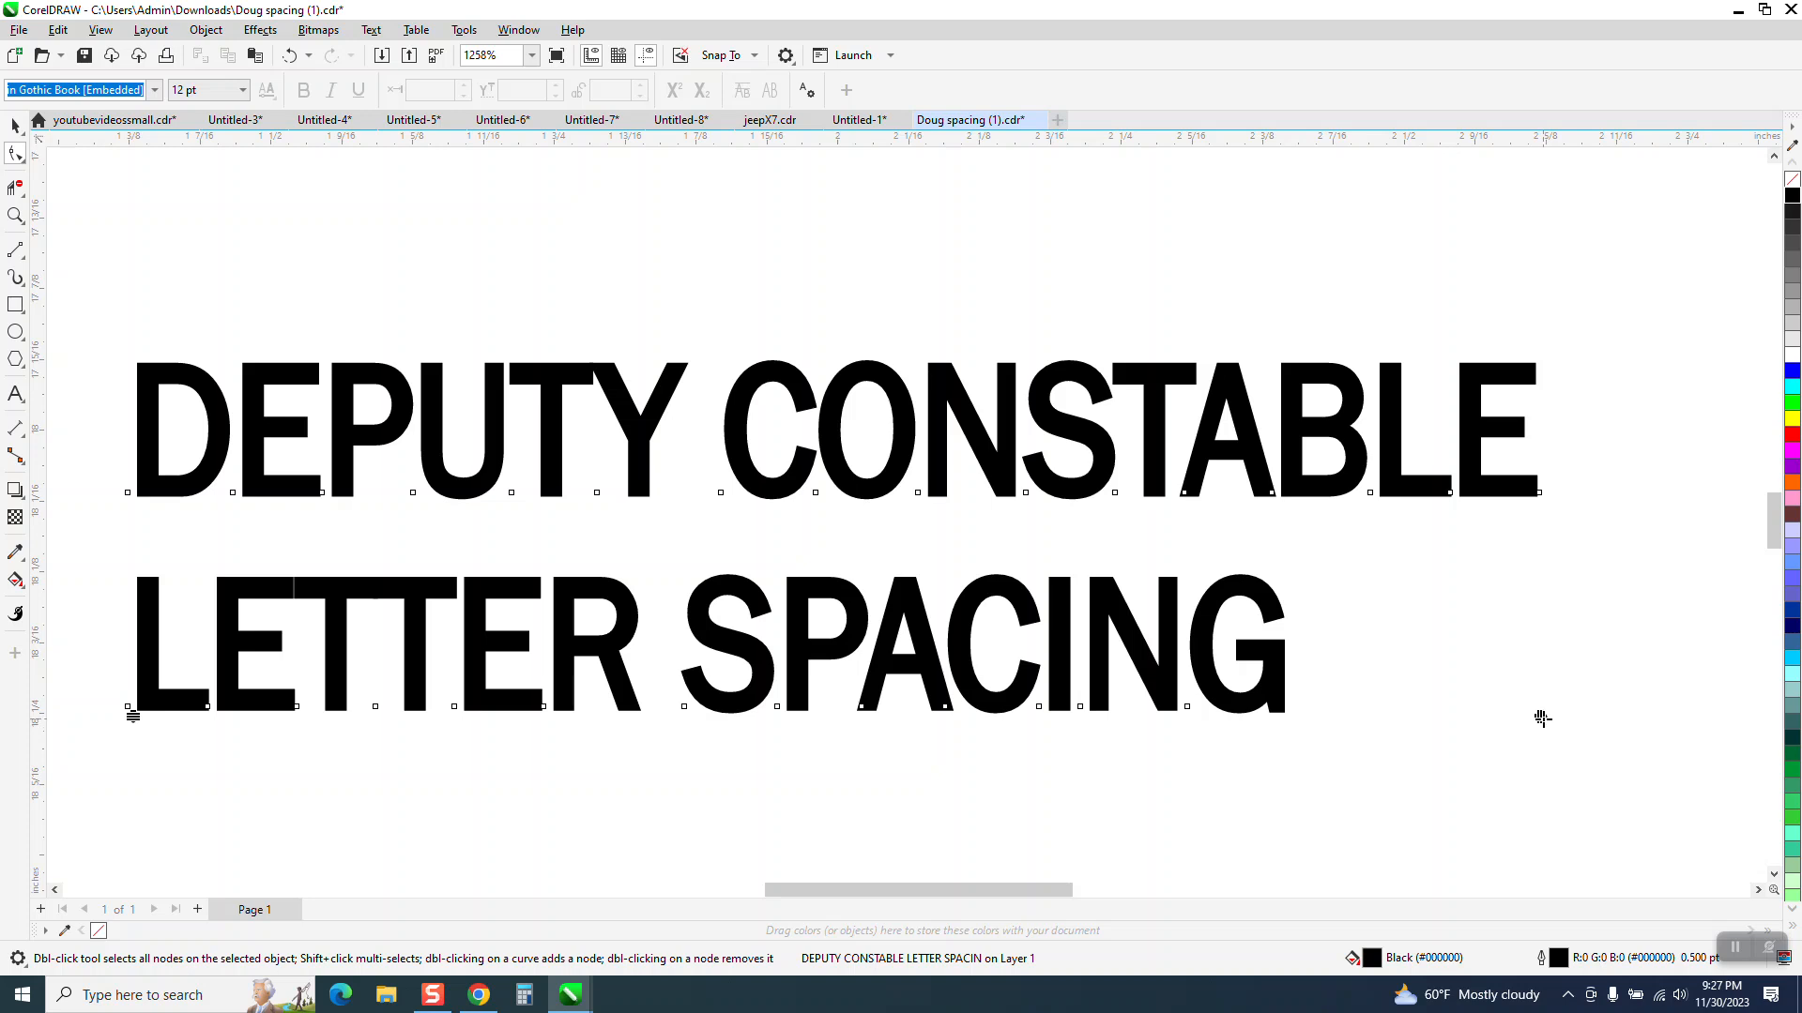
mouse_move(1543, 719)
mouse_down()
mouse_move(1560, 704)
mouse_move(1416, 713)
mouse_move(1530, 703)
mouse_up()
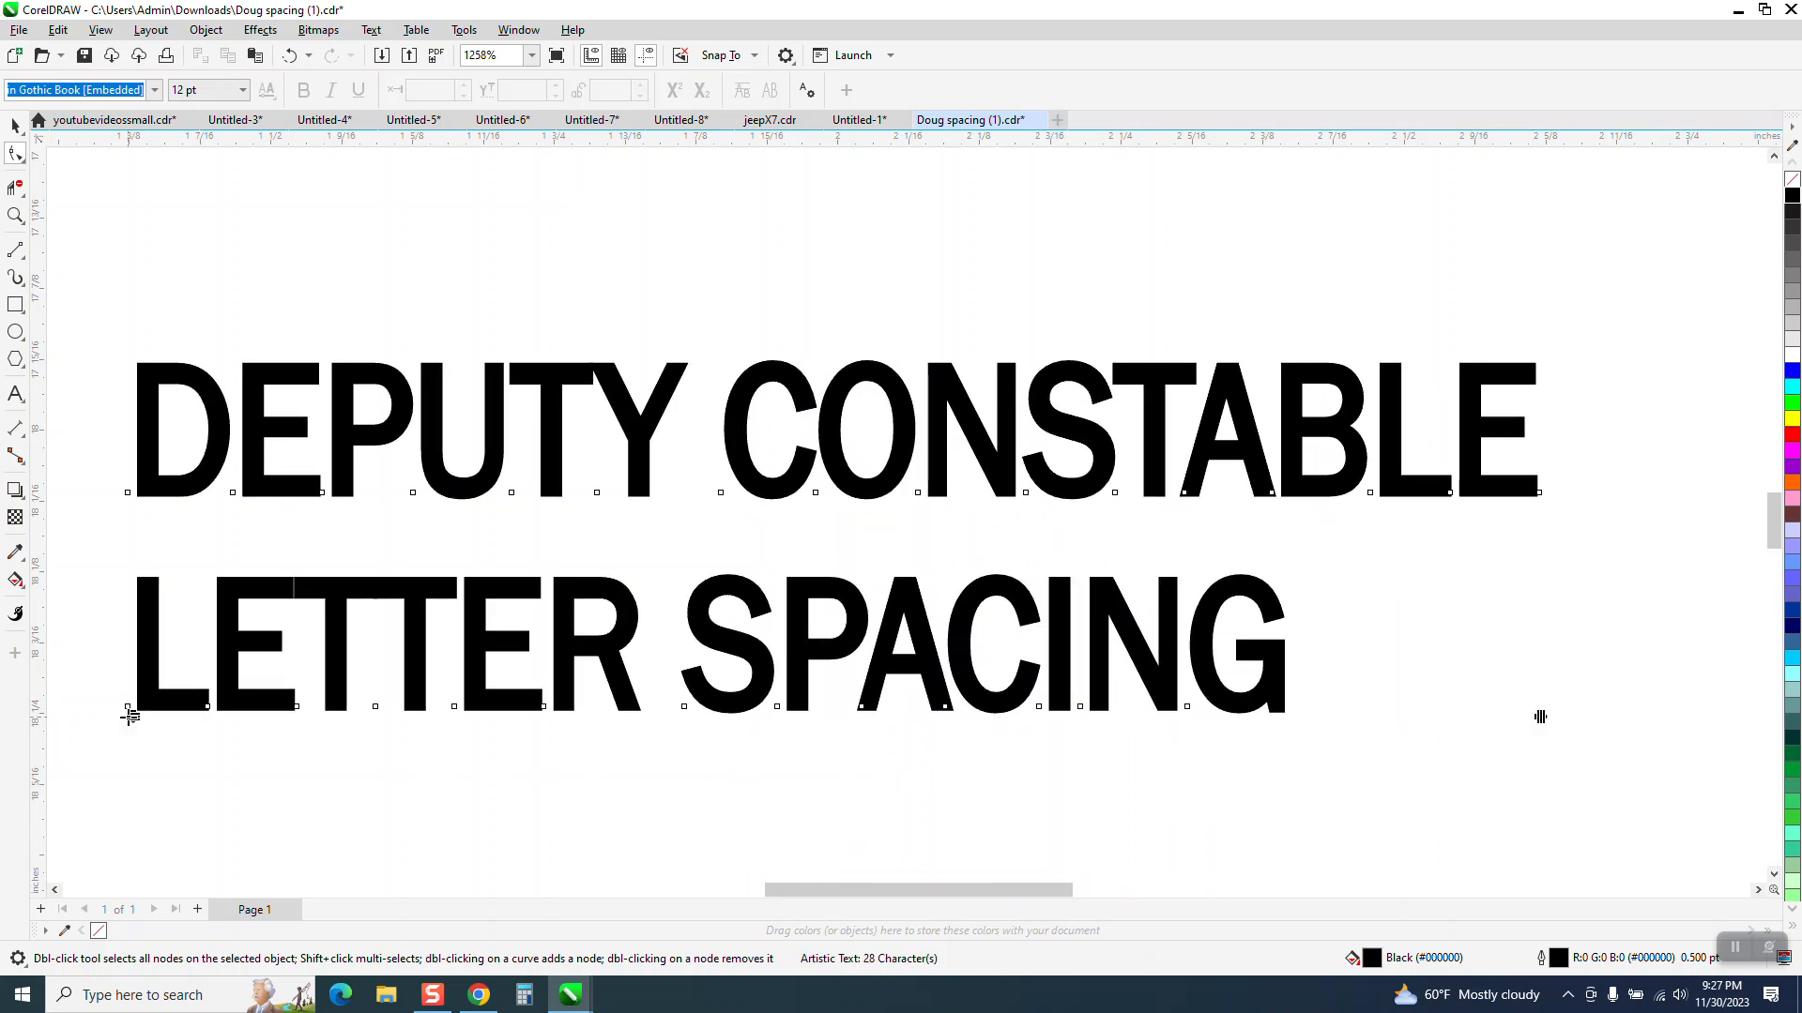
mouse_move(129, 716)
mouse_down()
mouse_move(129, 788)
mouse_move(132, 615)
mouse_move(132, 812)
mouse_move(115, 648)
mouse_move(112, 756)
mouse_move(125, 663)
mouse_move(132, 706)
mouse_up()
drag(1542, 708, 1582, 704)
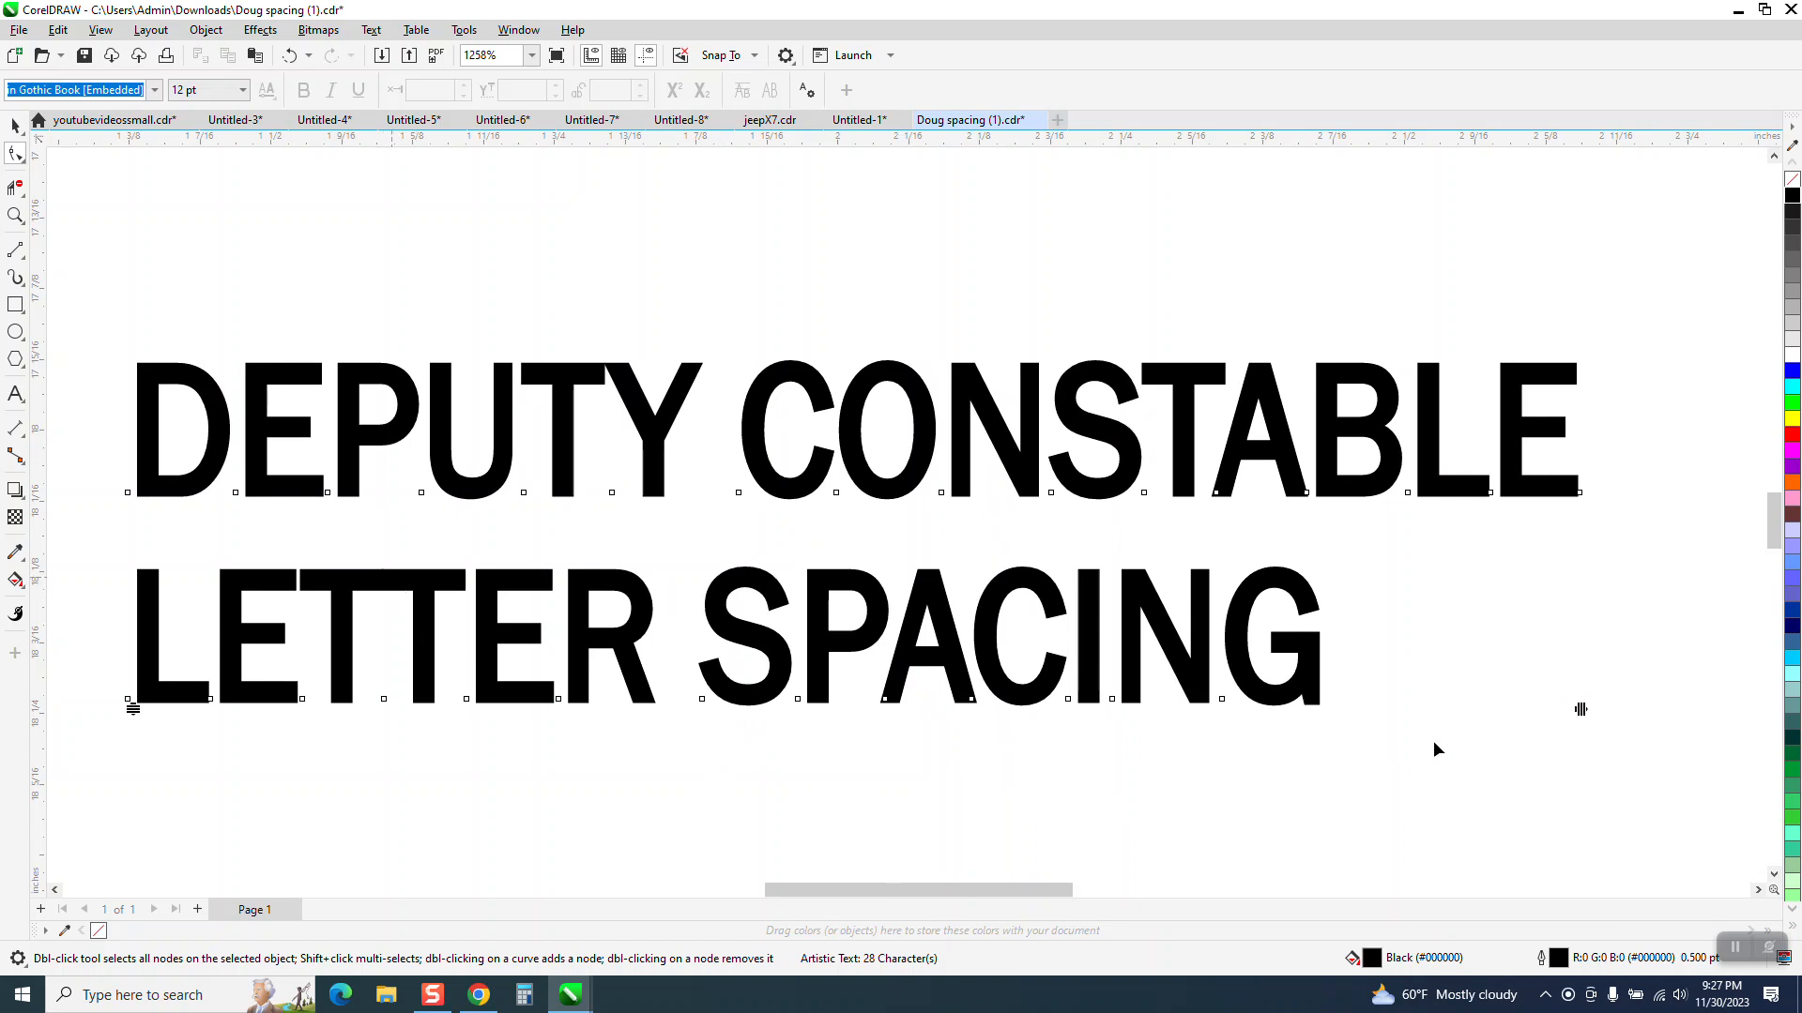
drag(1581, 712, 1656, 710)
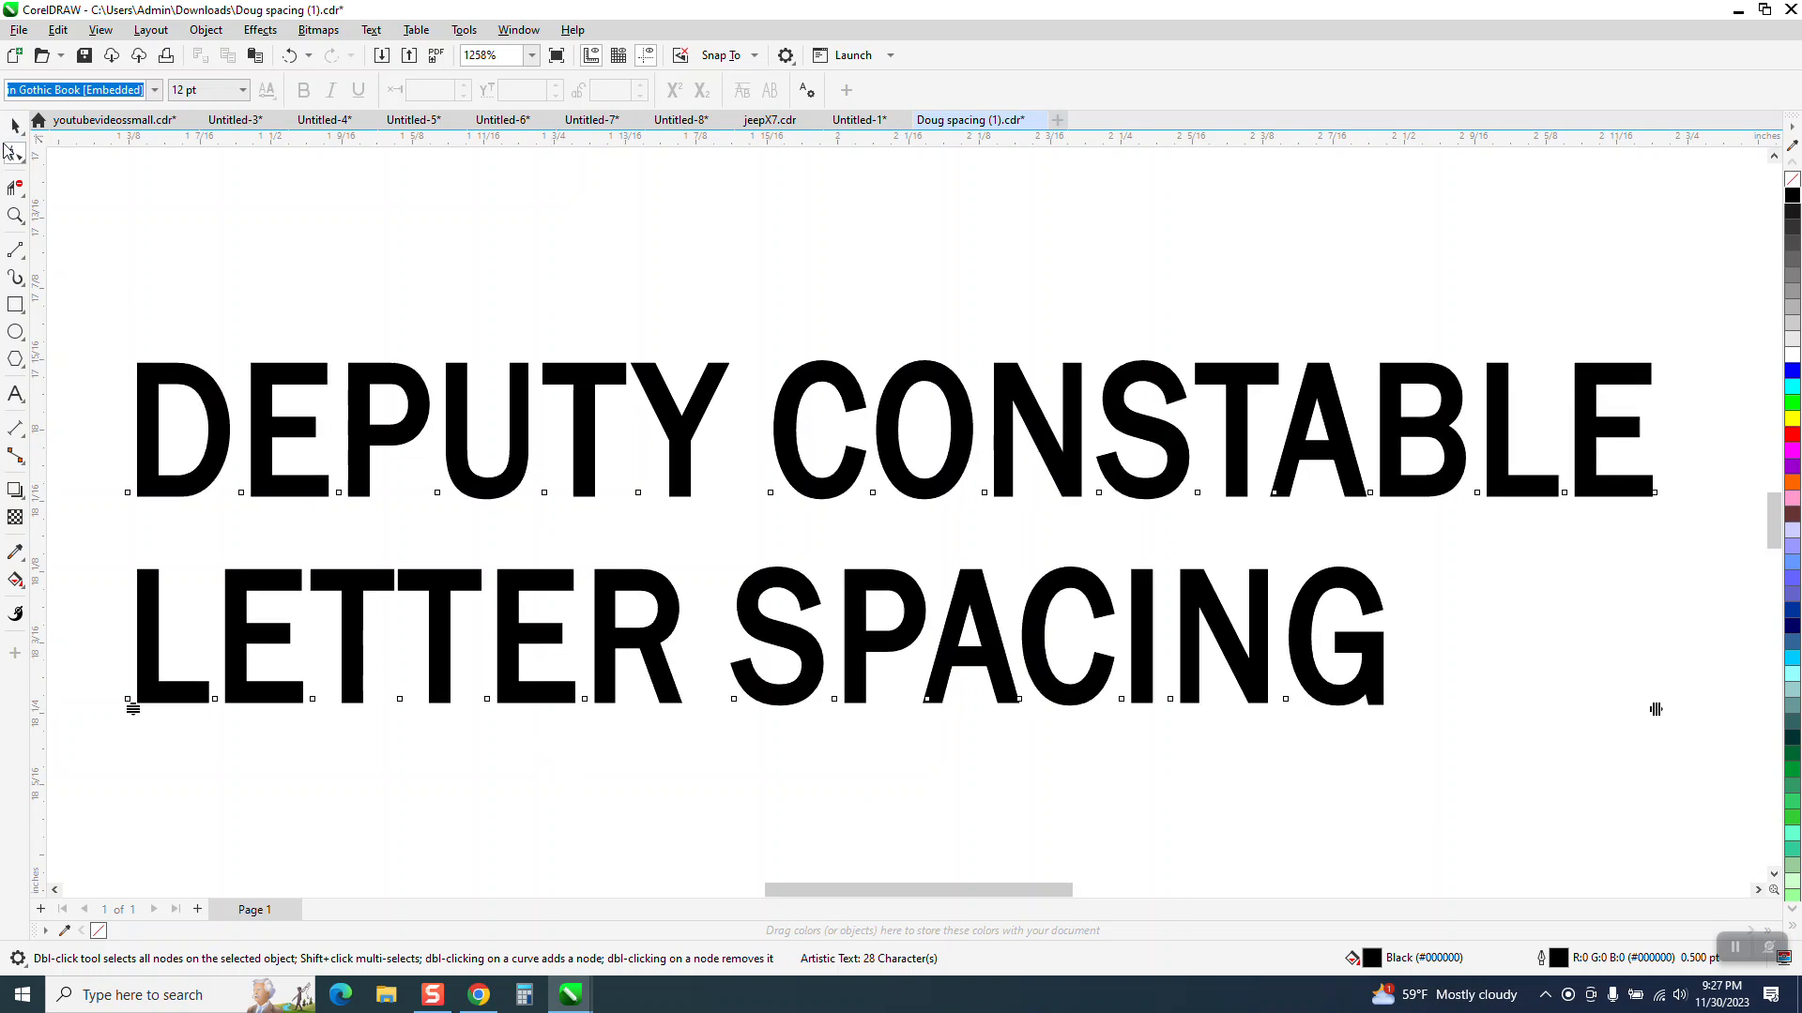
Step: Shift the second T in LETTER about 2% to the right, try raising it above the baseline, and undo the raise
click(400, 700)
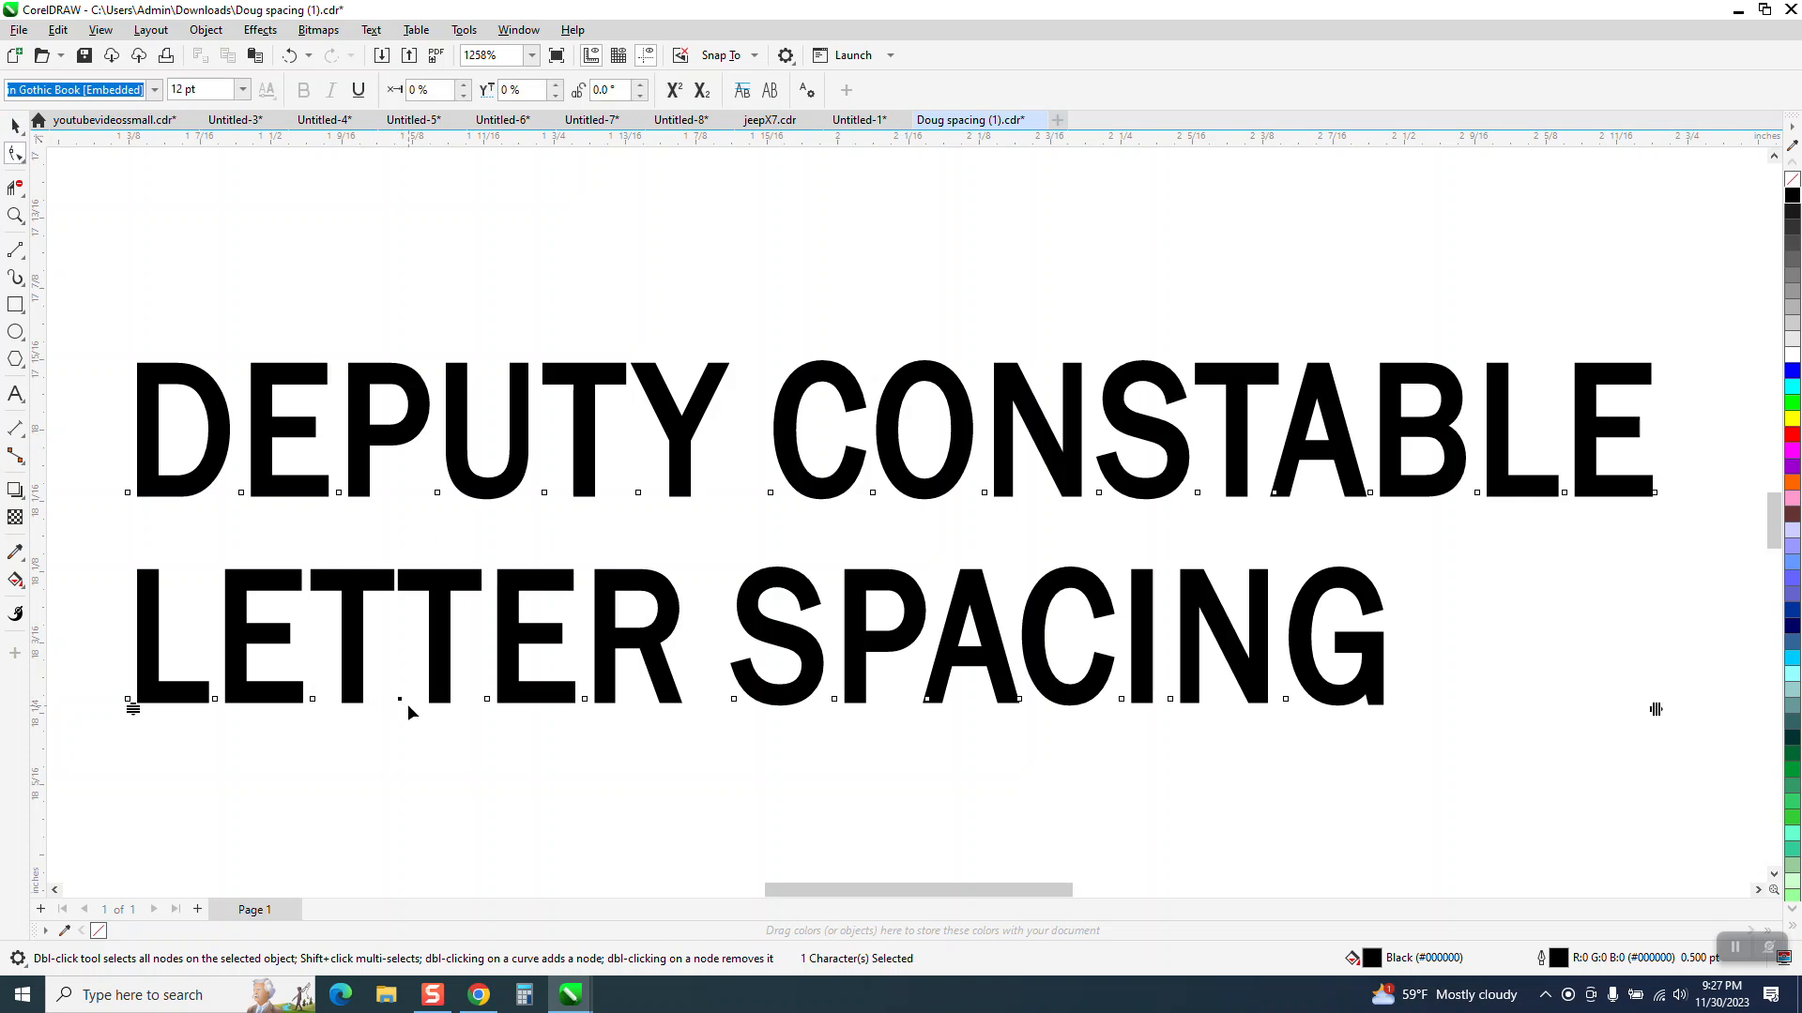
mouse_move(401, 700)
mouse_down()
mouse_move(424, 700)
mouse_move(406, 699)
mouse_move(412, 661)
mouse_move(405, 698)
mouse_up()
mouse_move(405, 696)
mouse_down()
mouse_move(407, 657)
mouse_move(411, 677)
mouse_up()
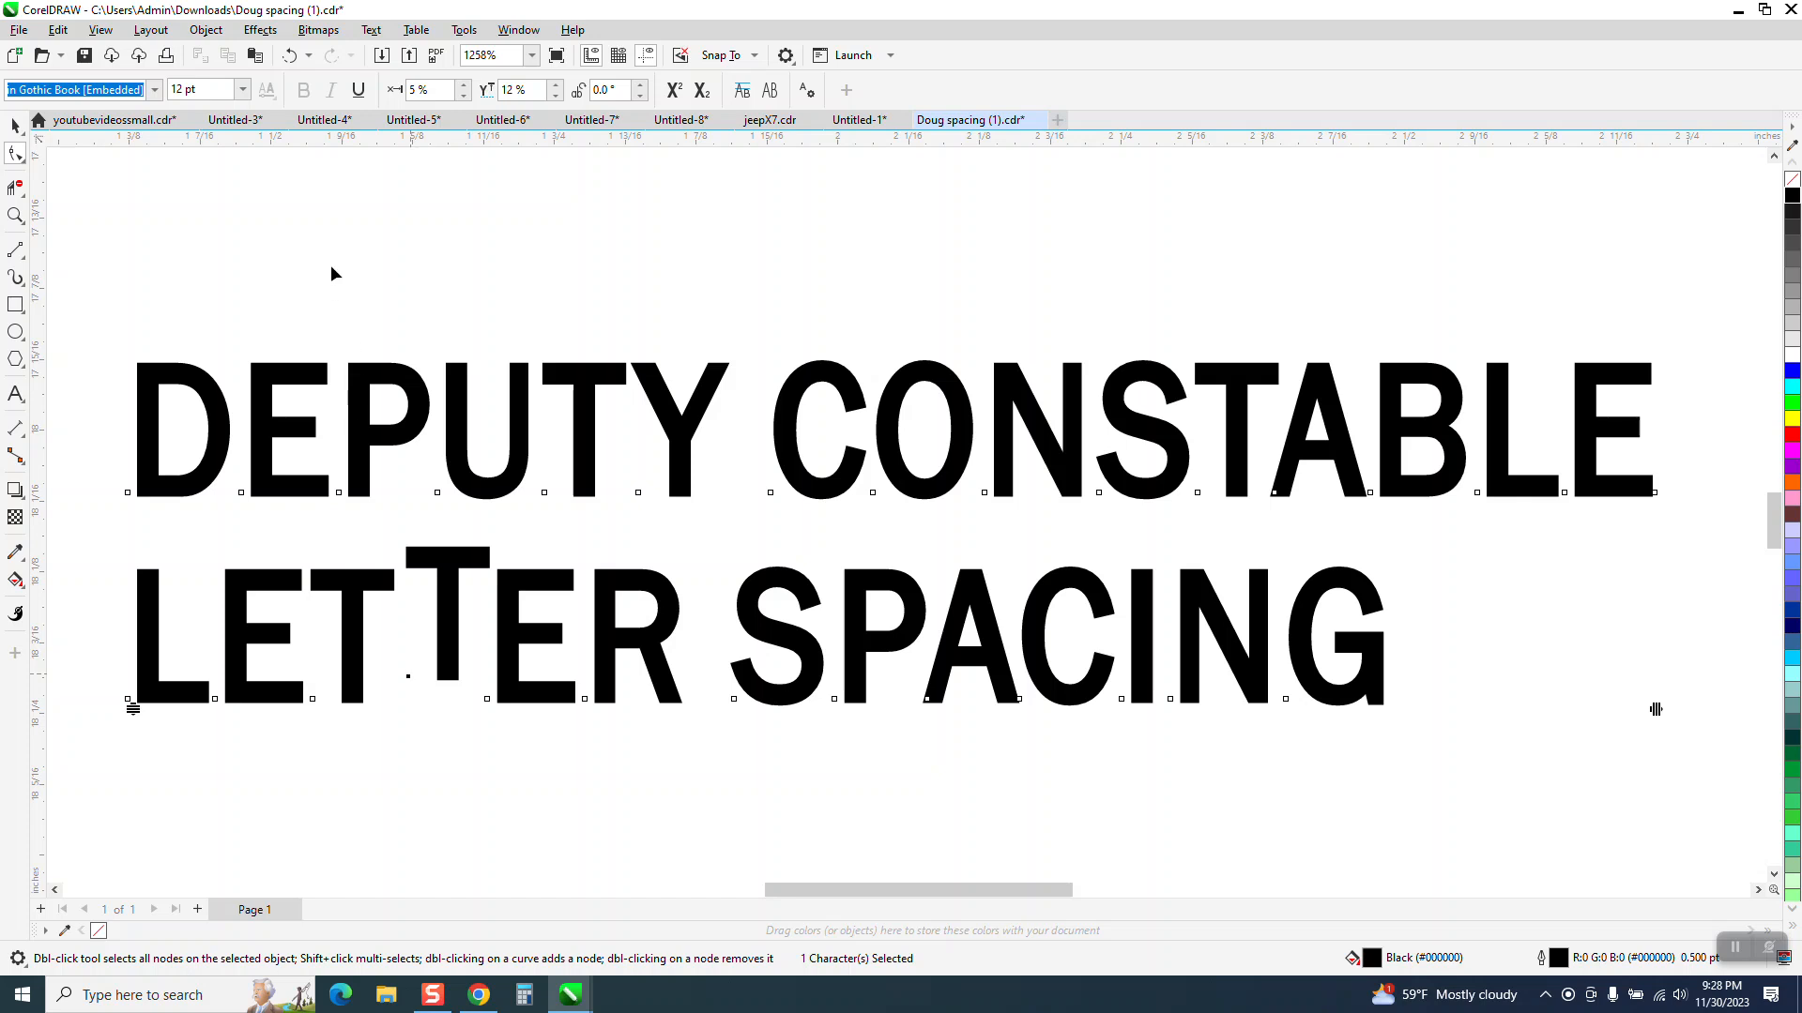
click(290, 56)
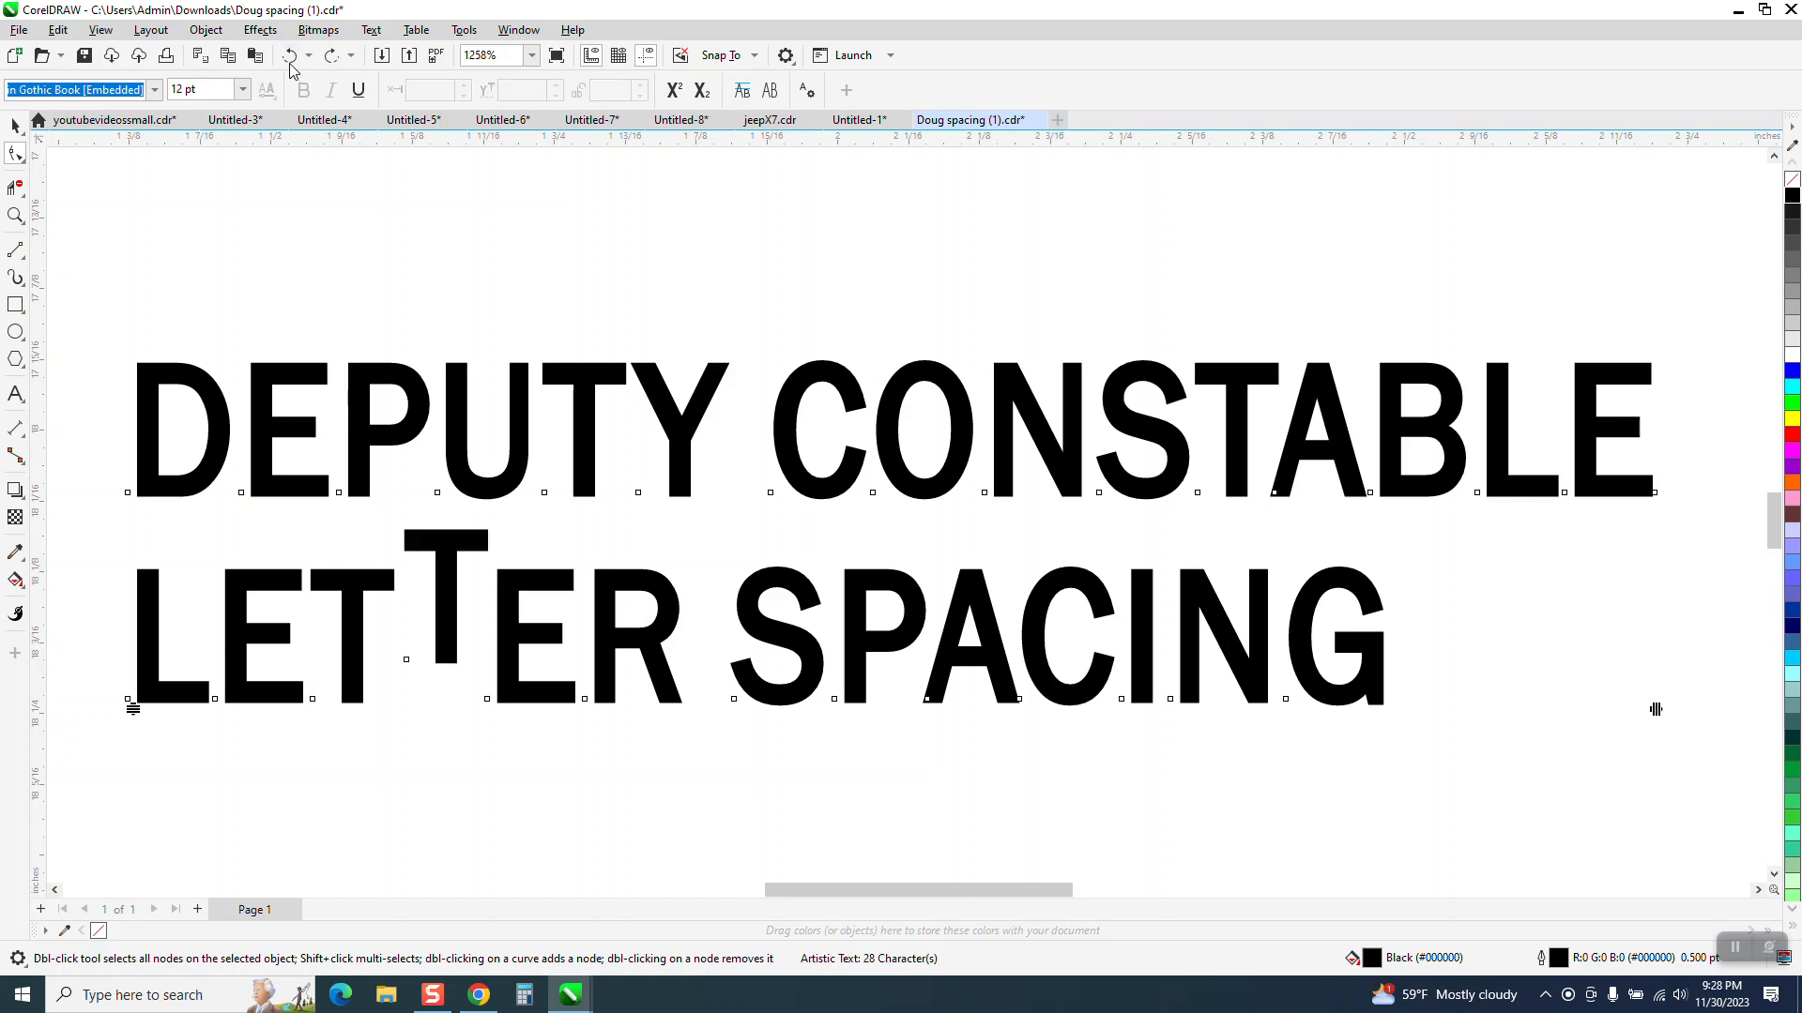
click(290, 55)
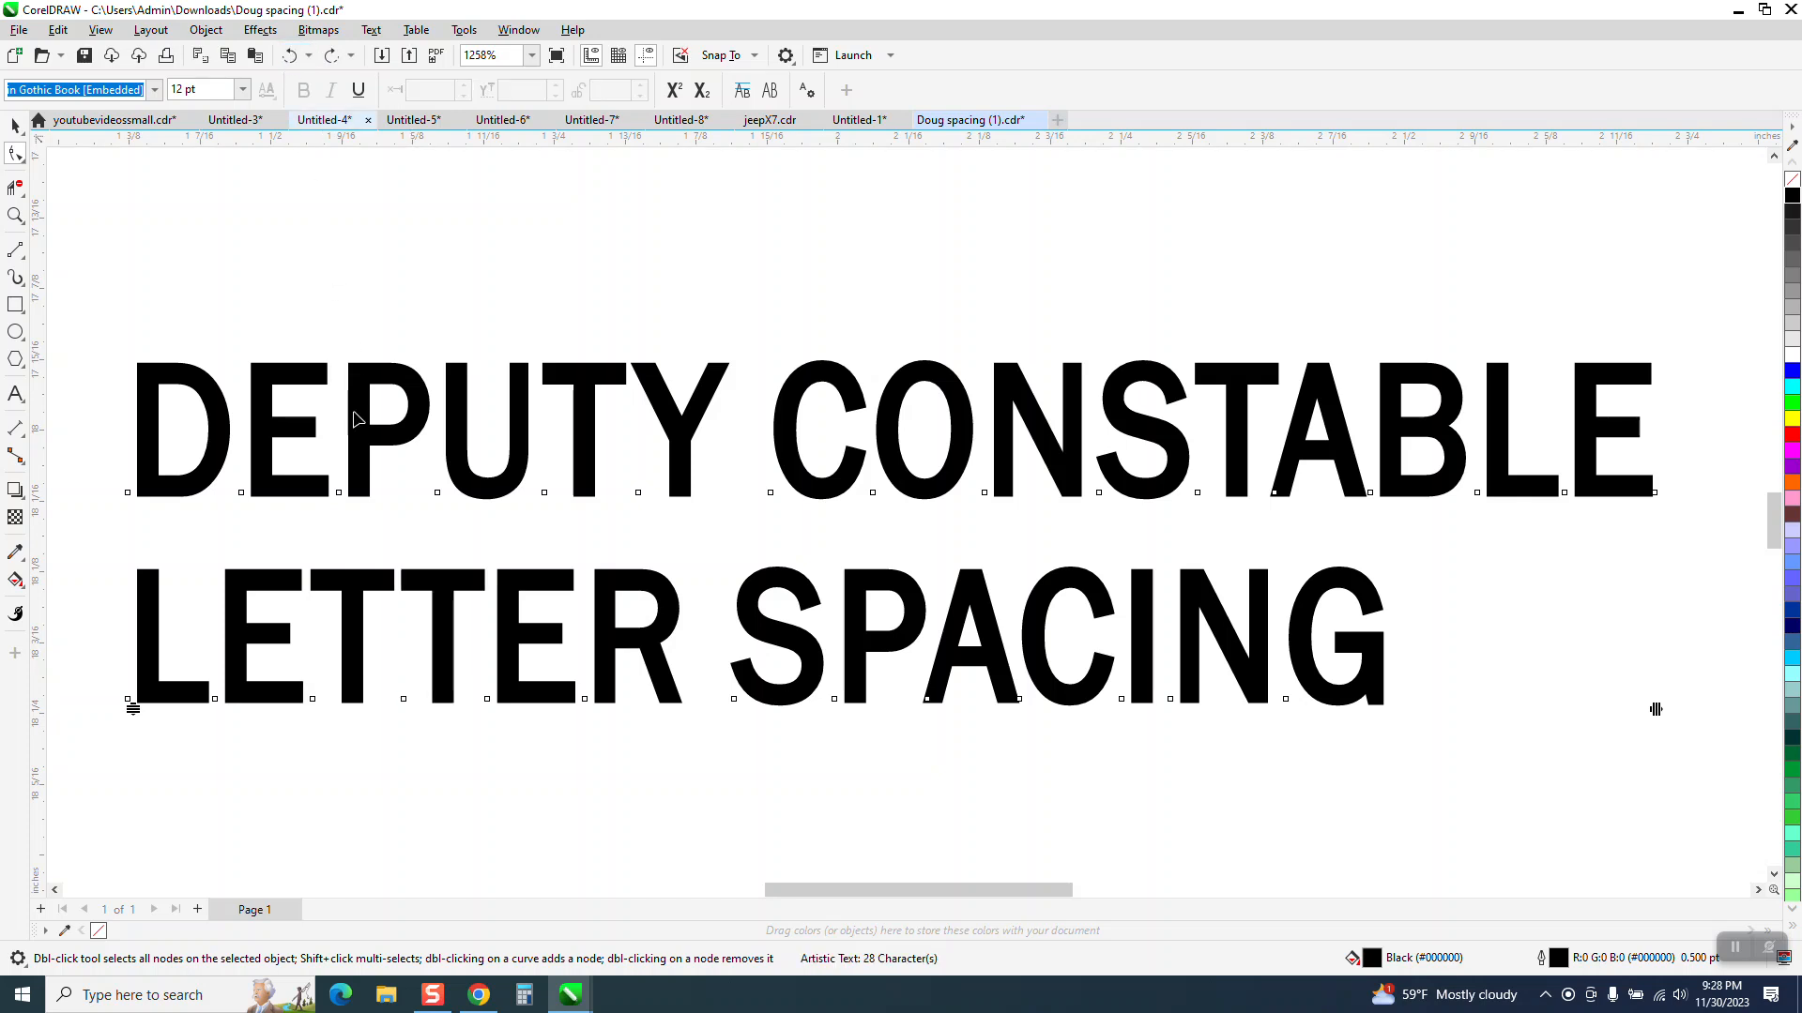
Step: Try repositioning the second T in LETTER freehand around the baseline, undo the move, and deselect the text
click(404, 699)
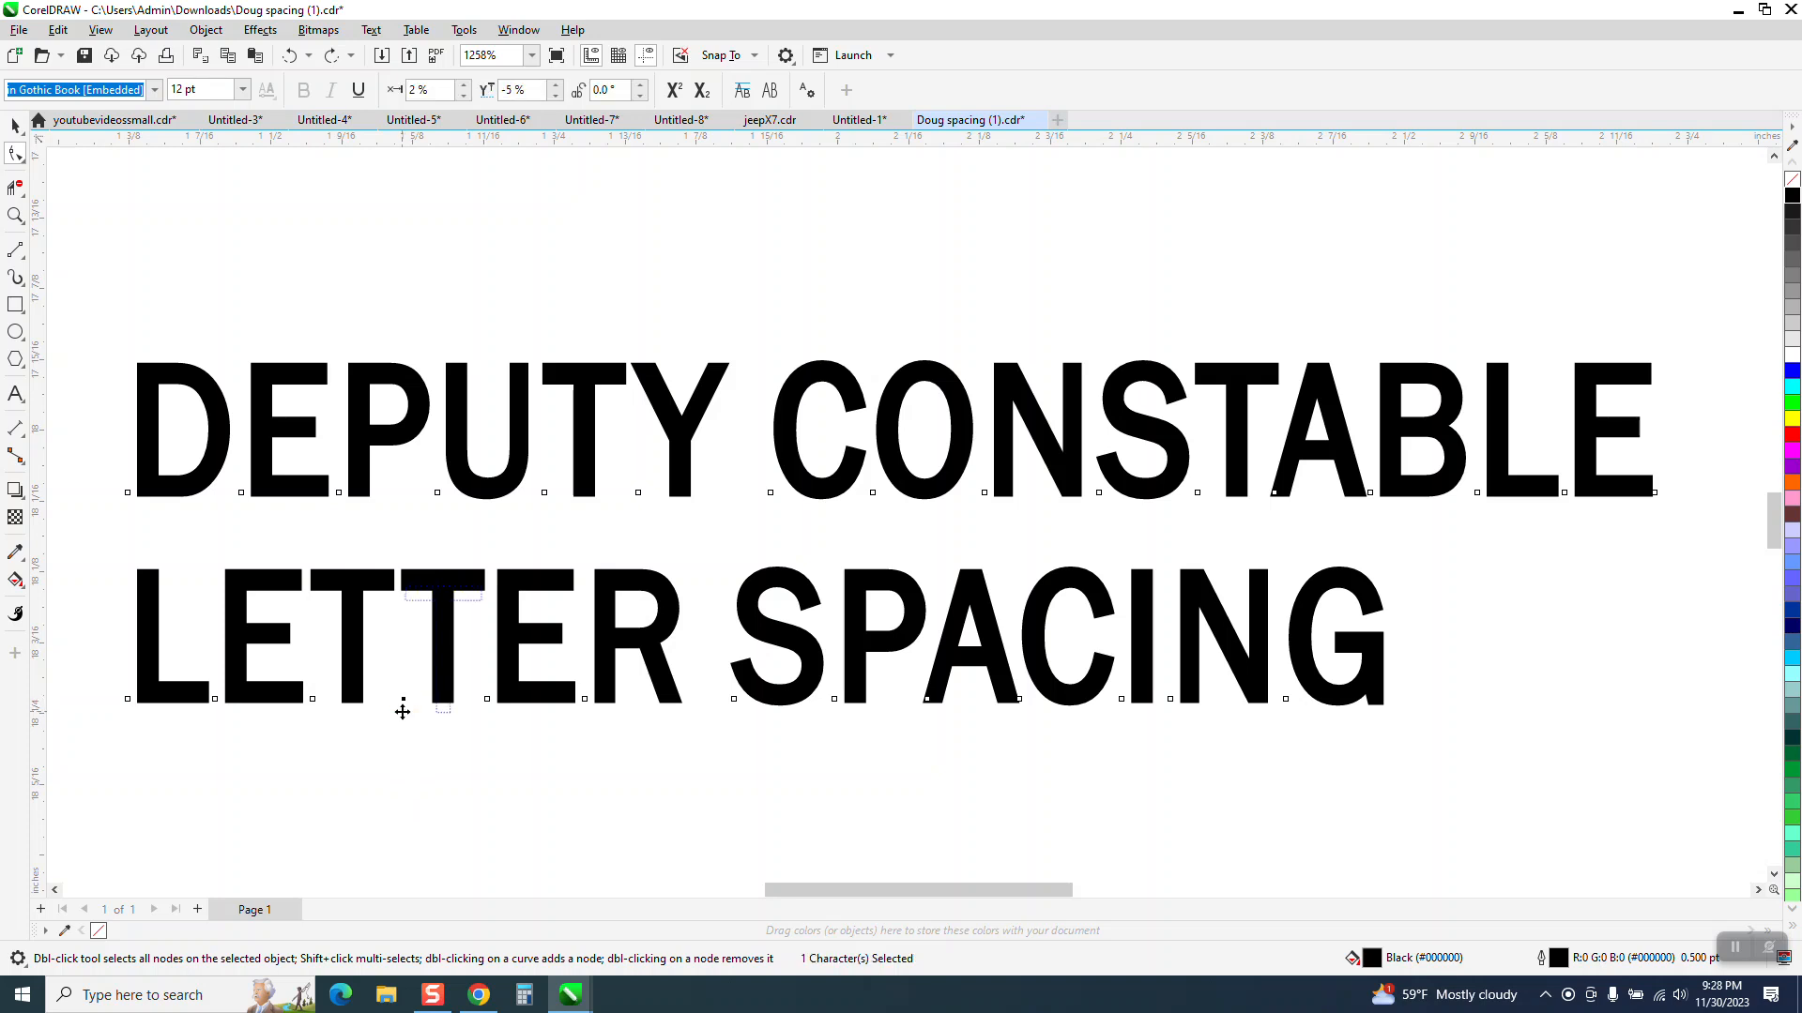
mouse_move(405, 716)
mouse_down()
mouse_move(411, 657)
mouse_move(400, 697)
mouse_up()
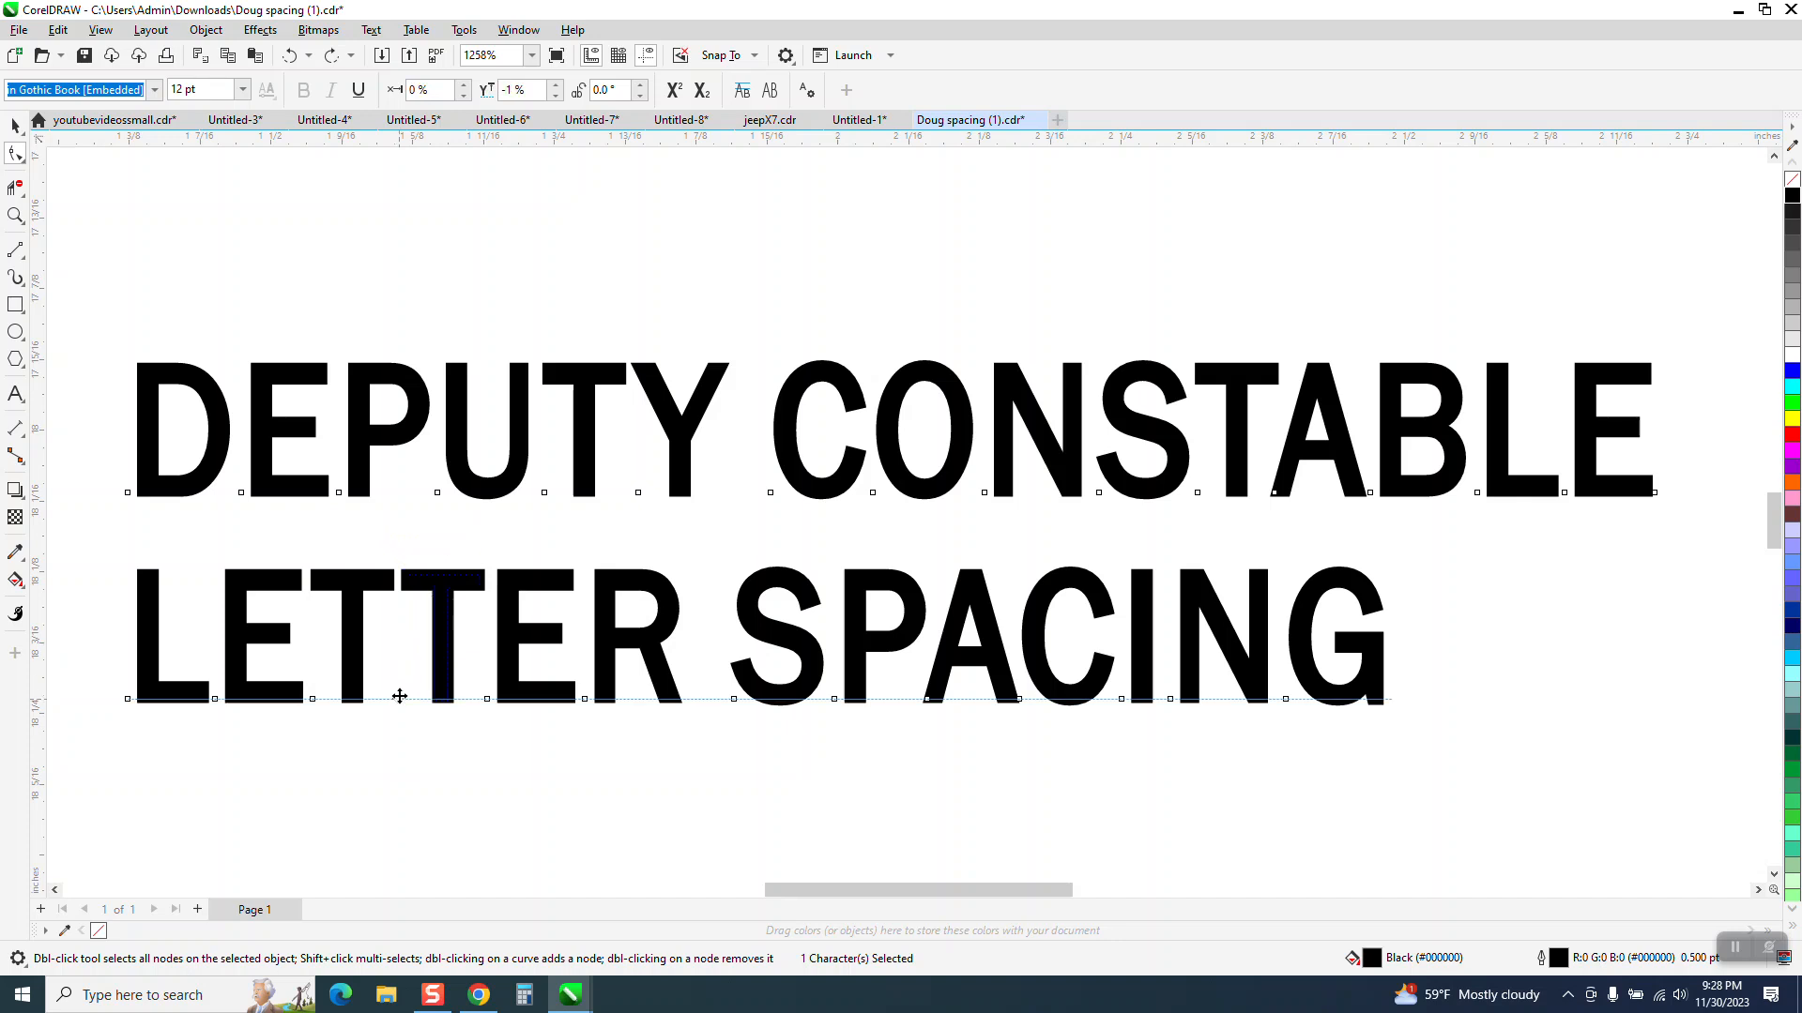
click(290, 55)
click(15, 125)
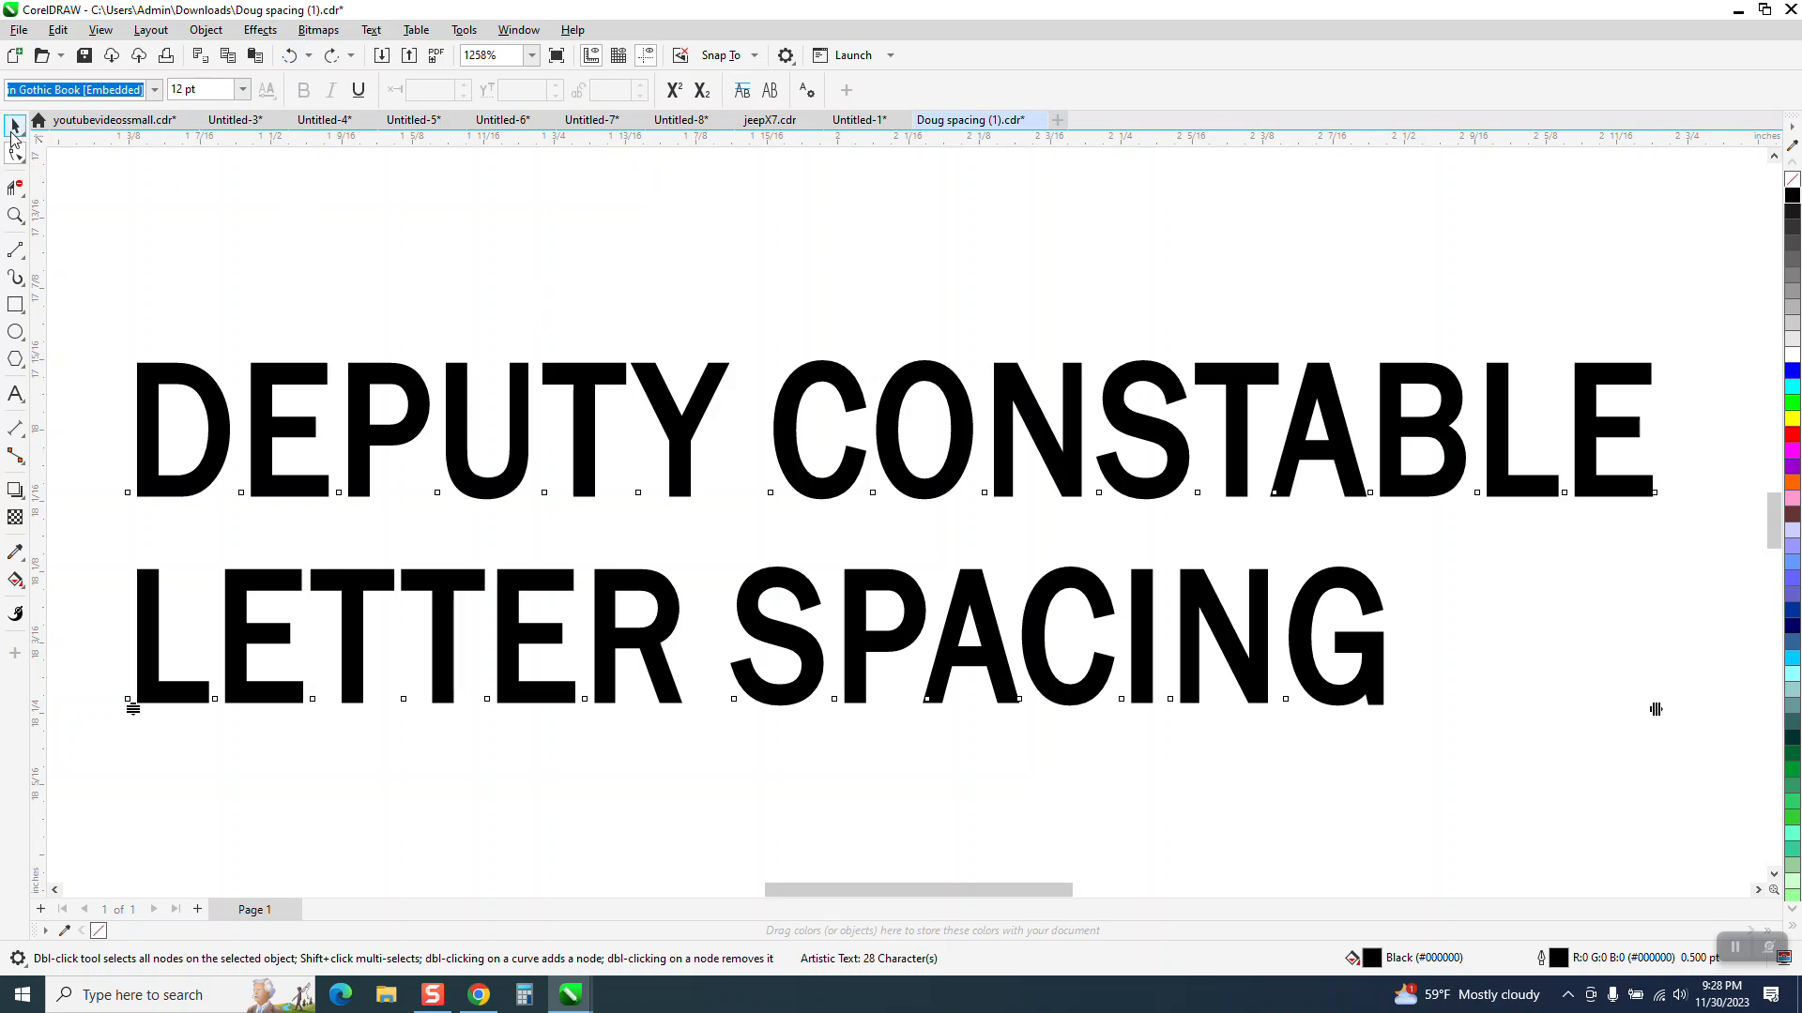
click(214, 216)
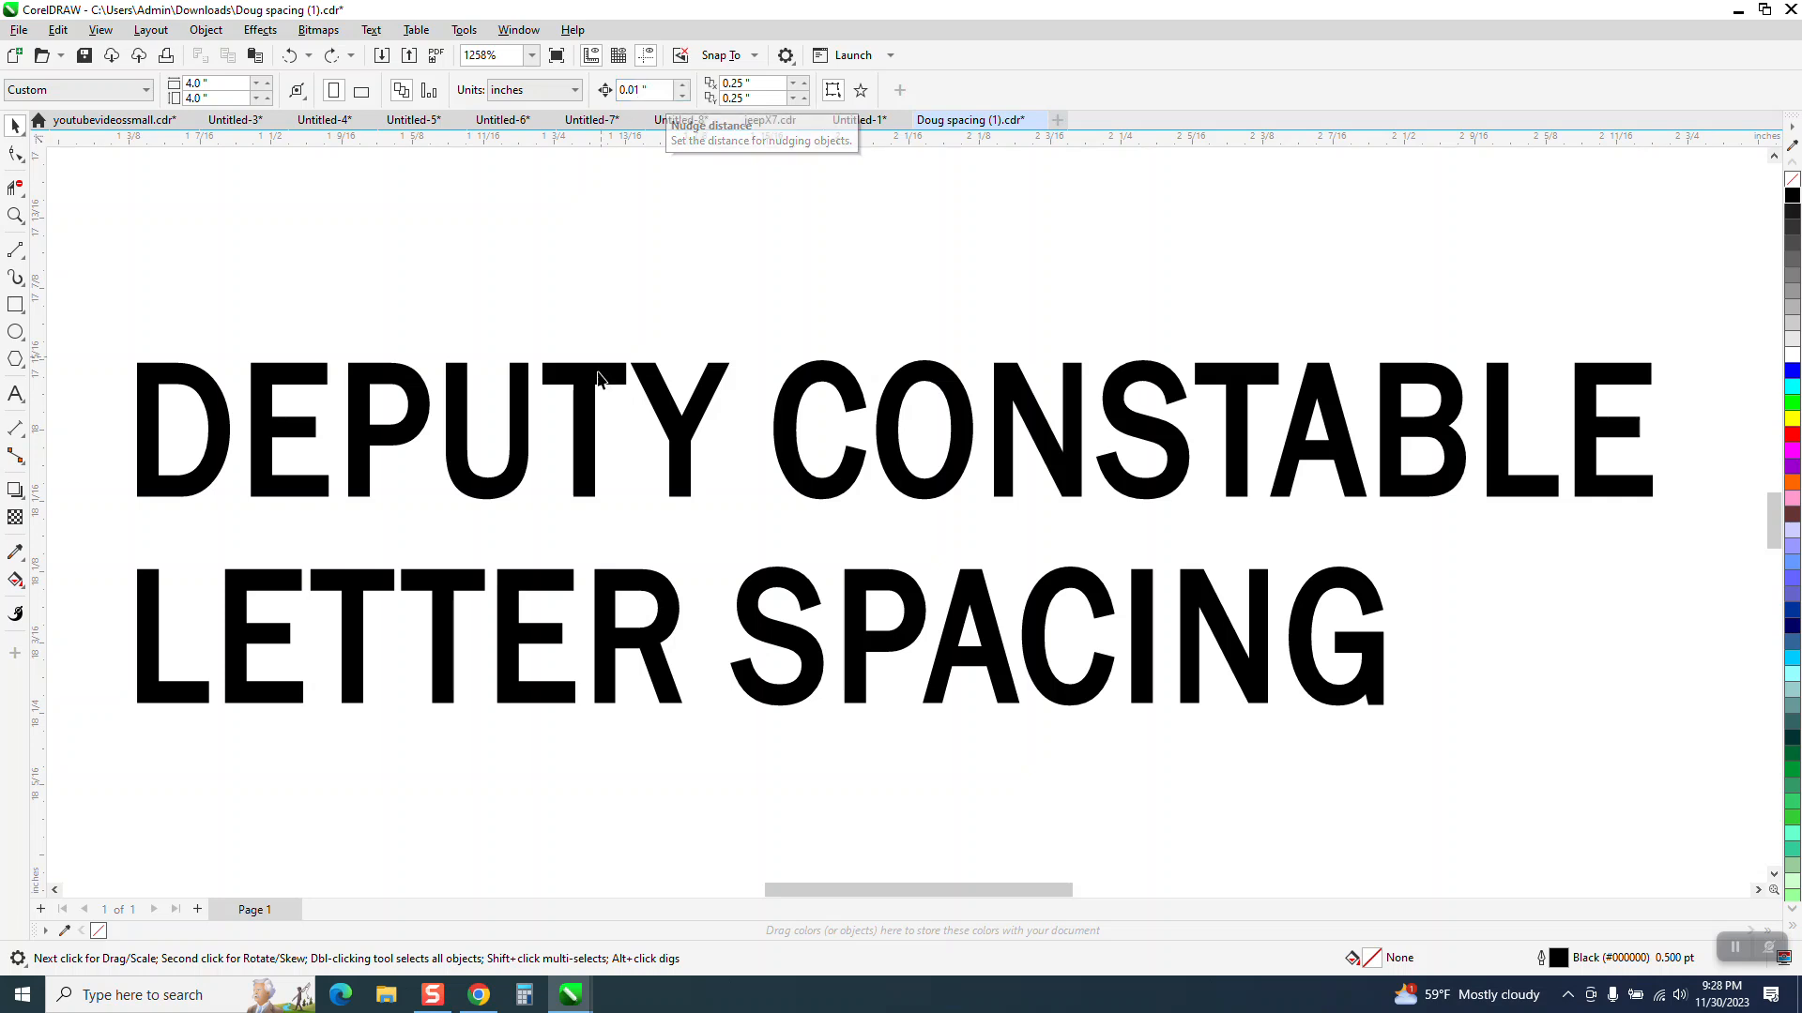
Step: Reselect the second T in LETTER with the Shape tool, nudge it one increment right, and nudge it back left
click(448, 692)
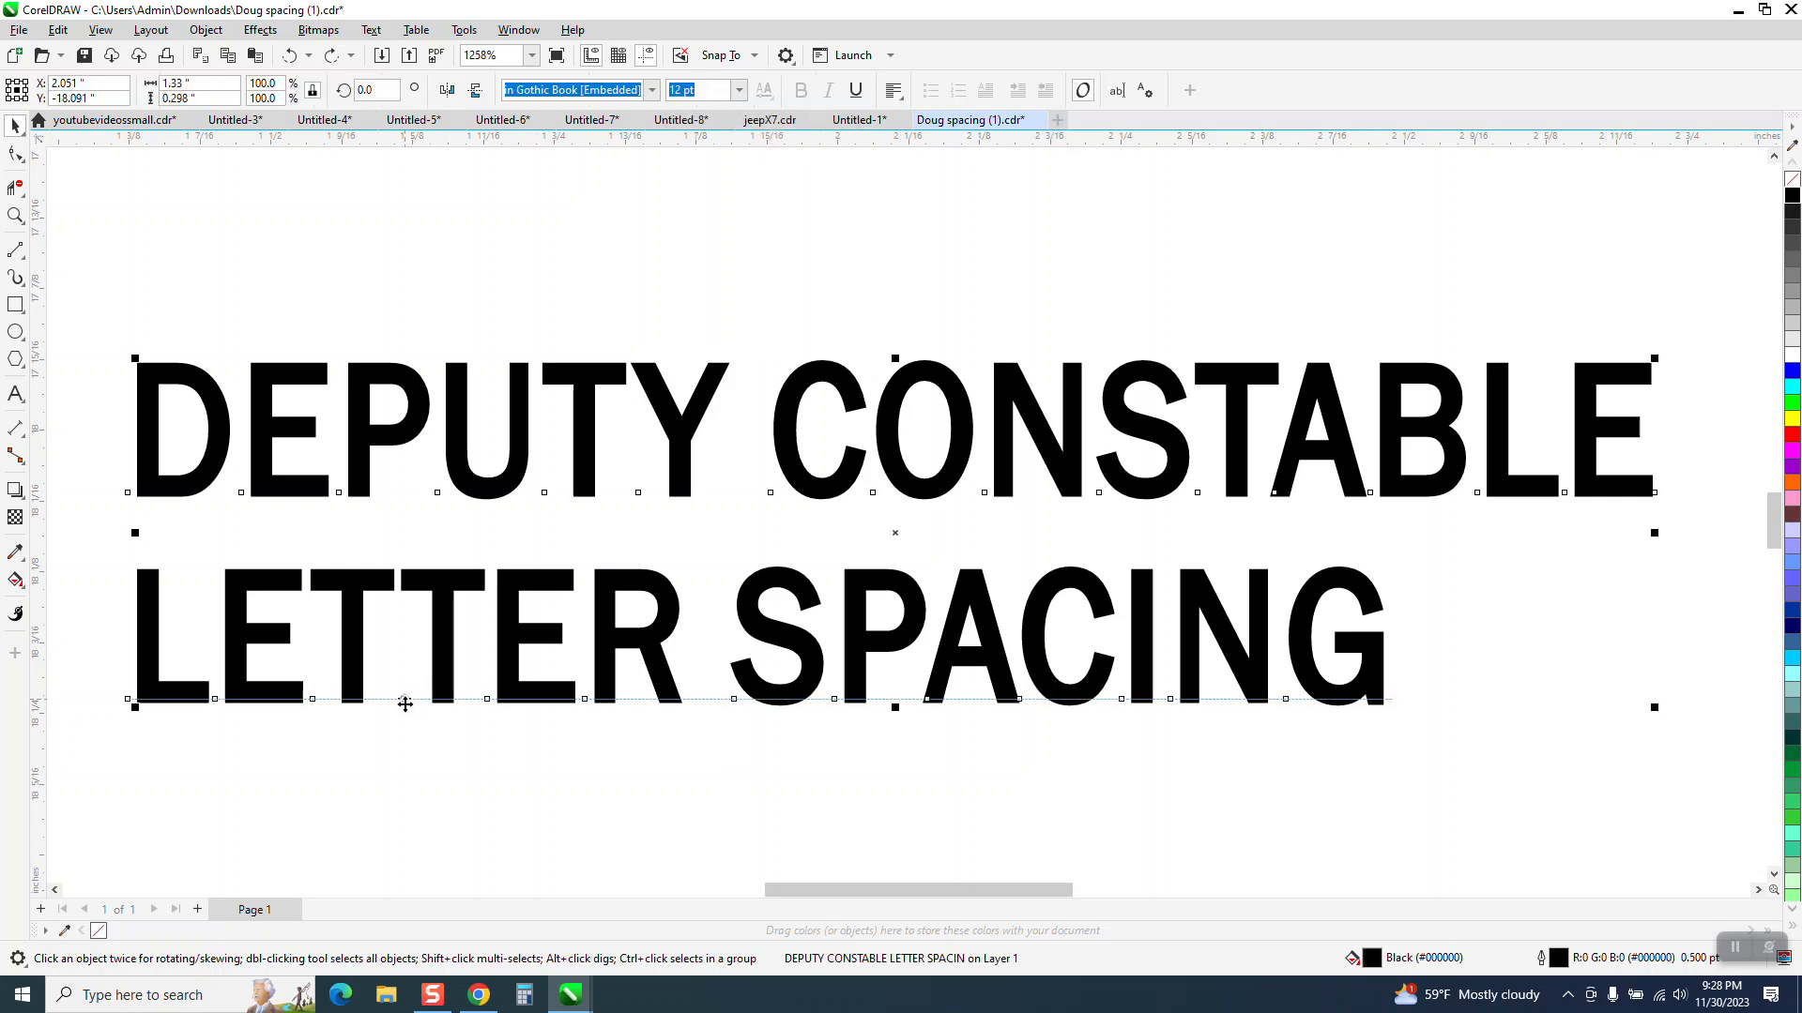
click(15, 153)
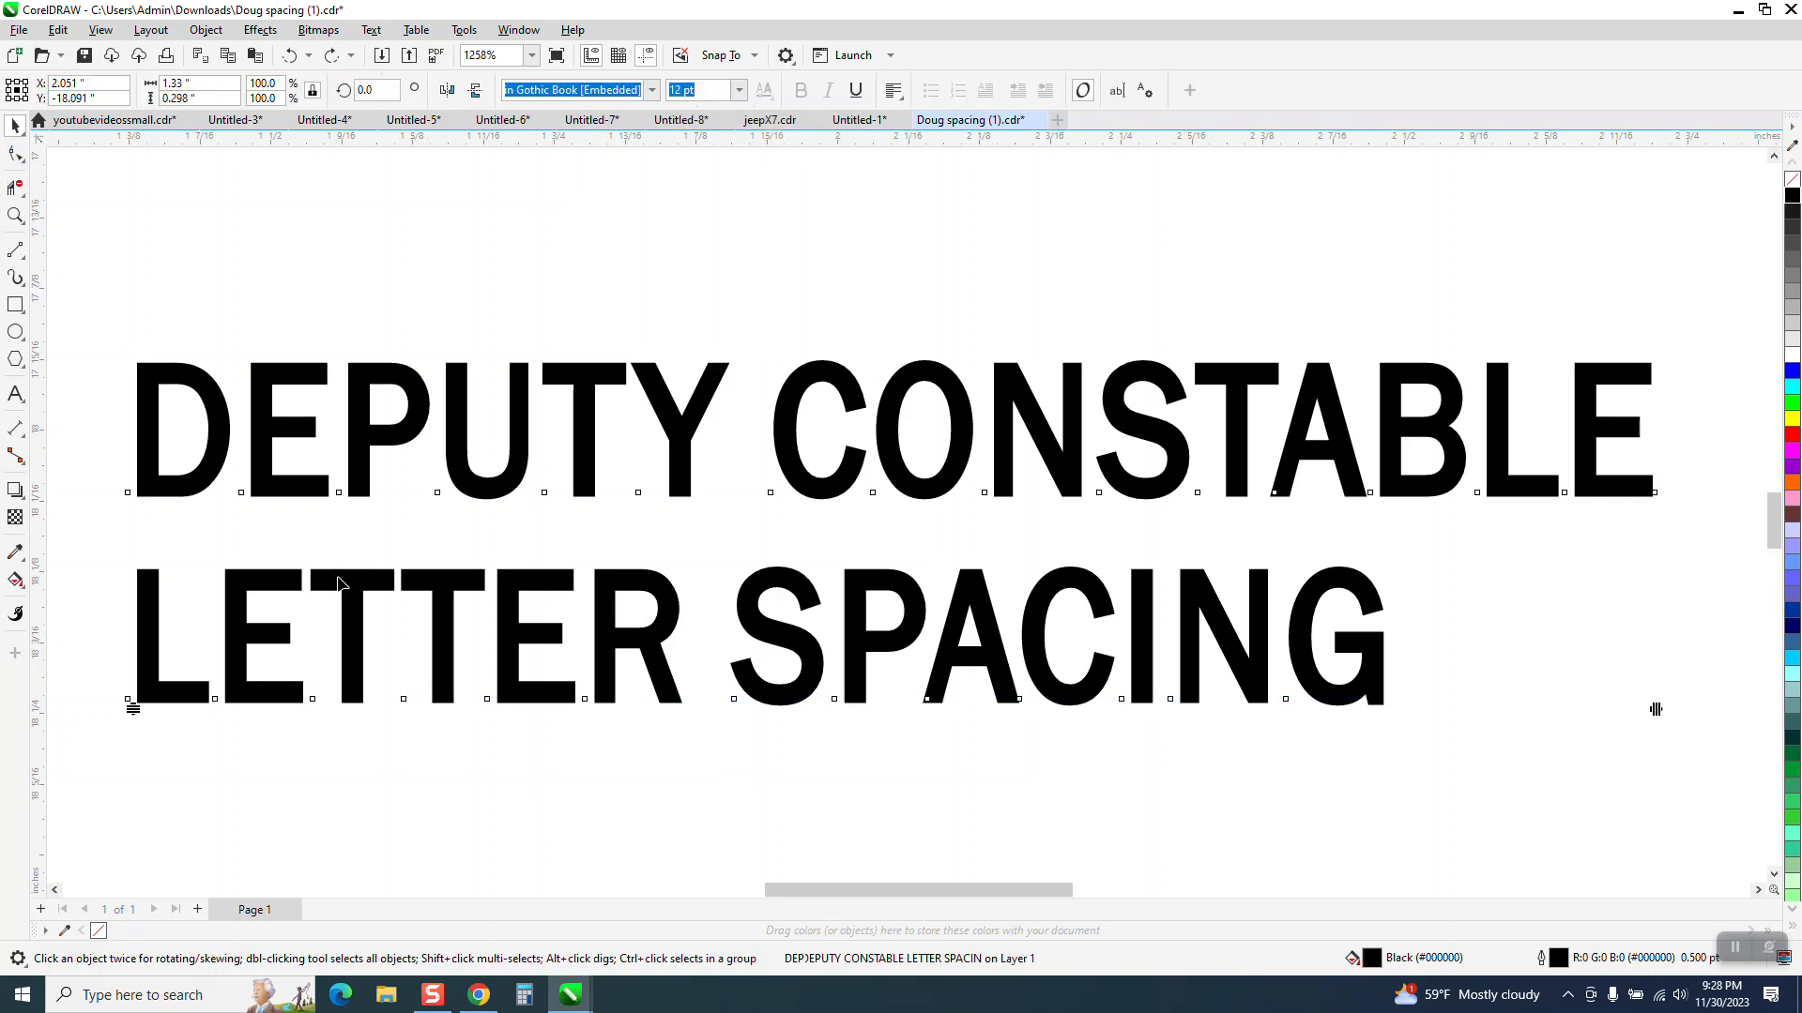
click(403, 699)
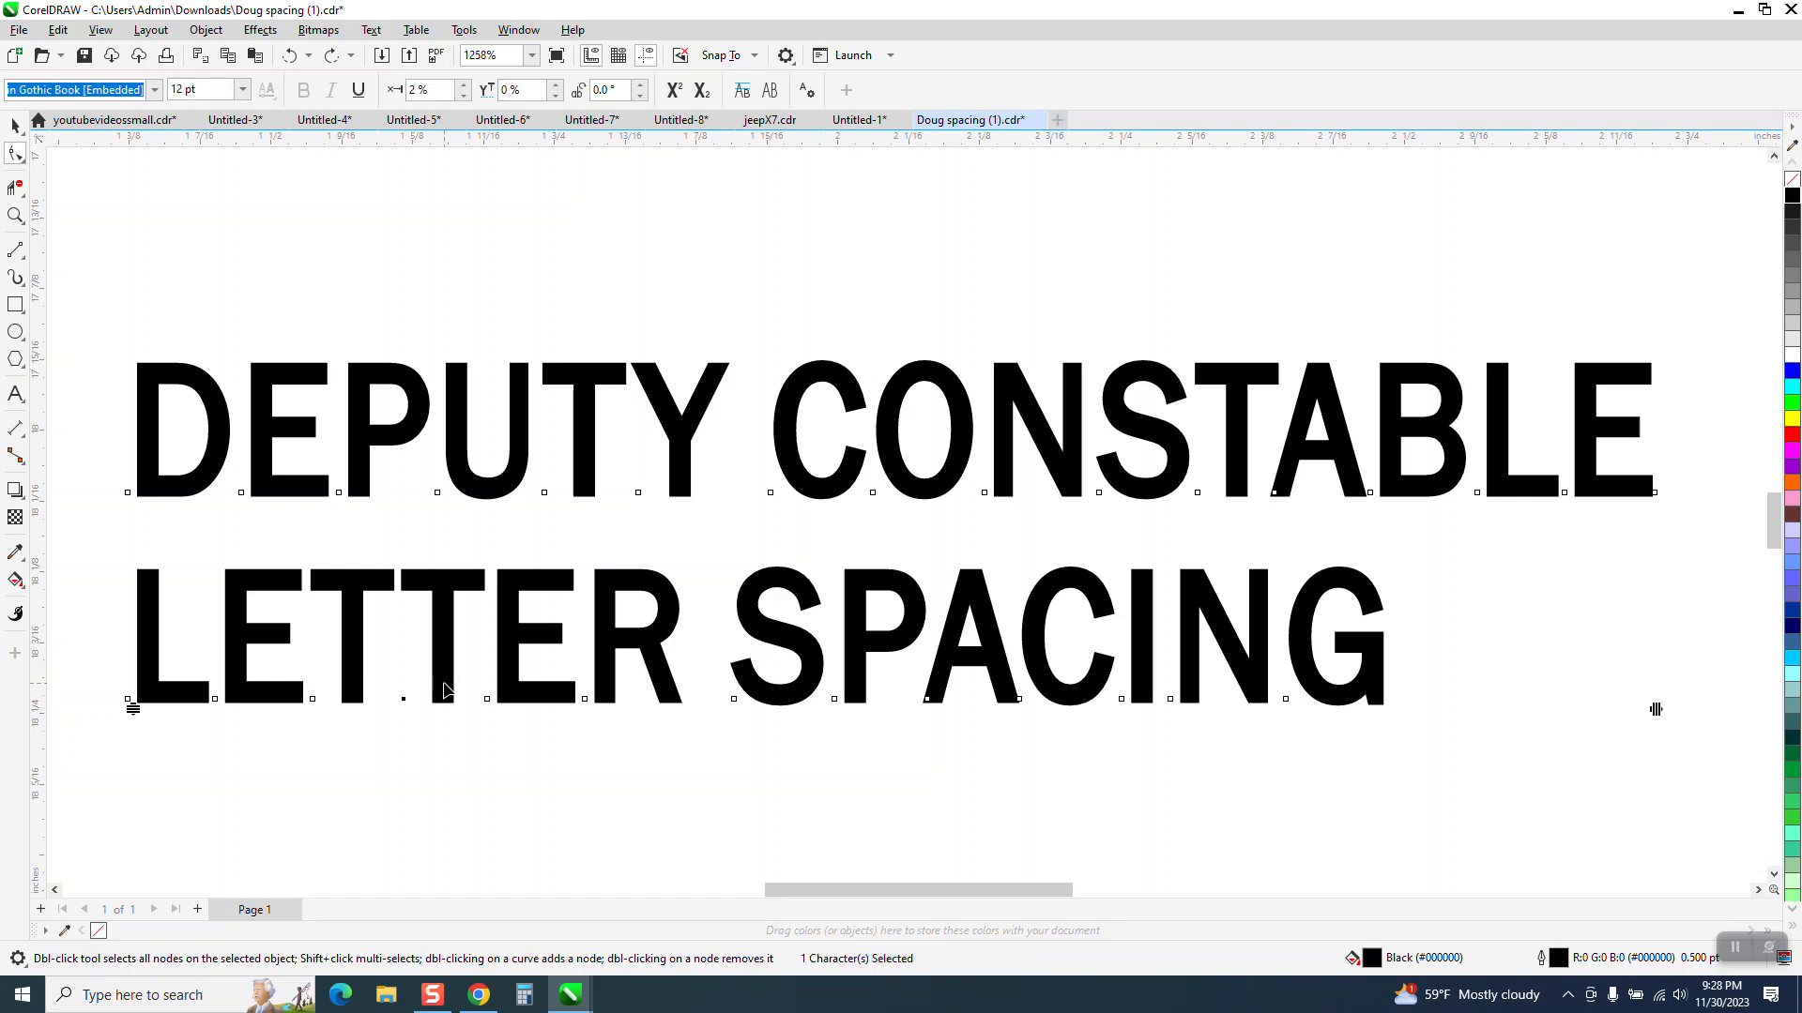
key(Right)
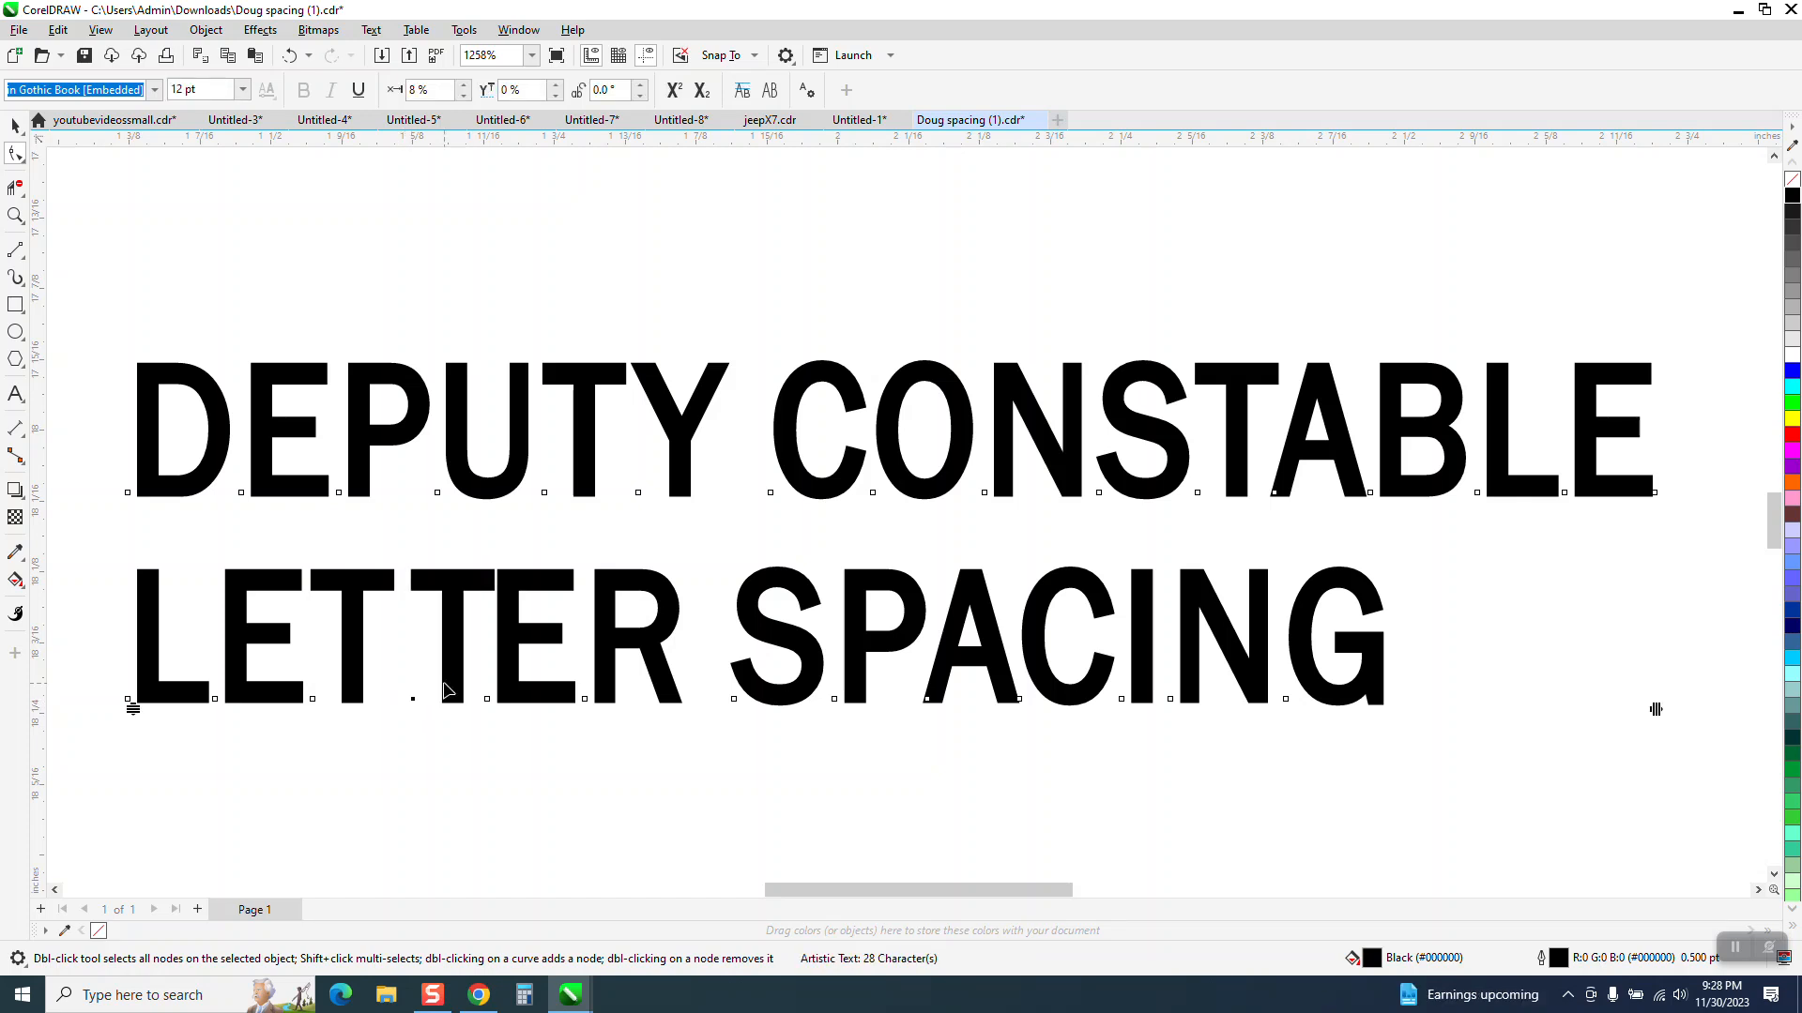
key(Left)
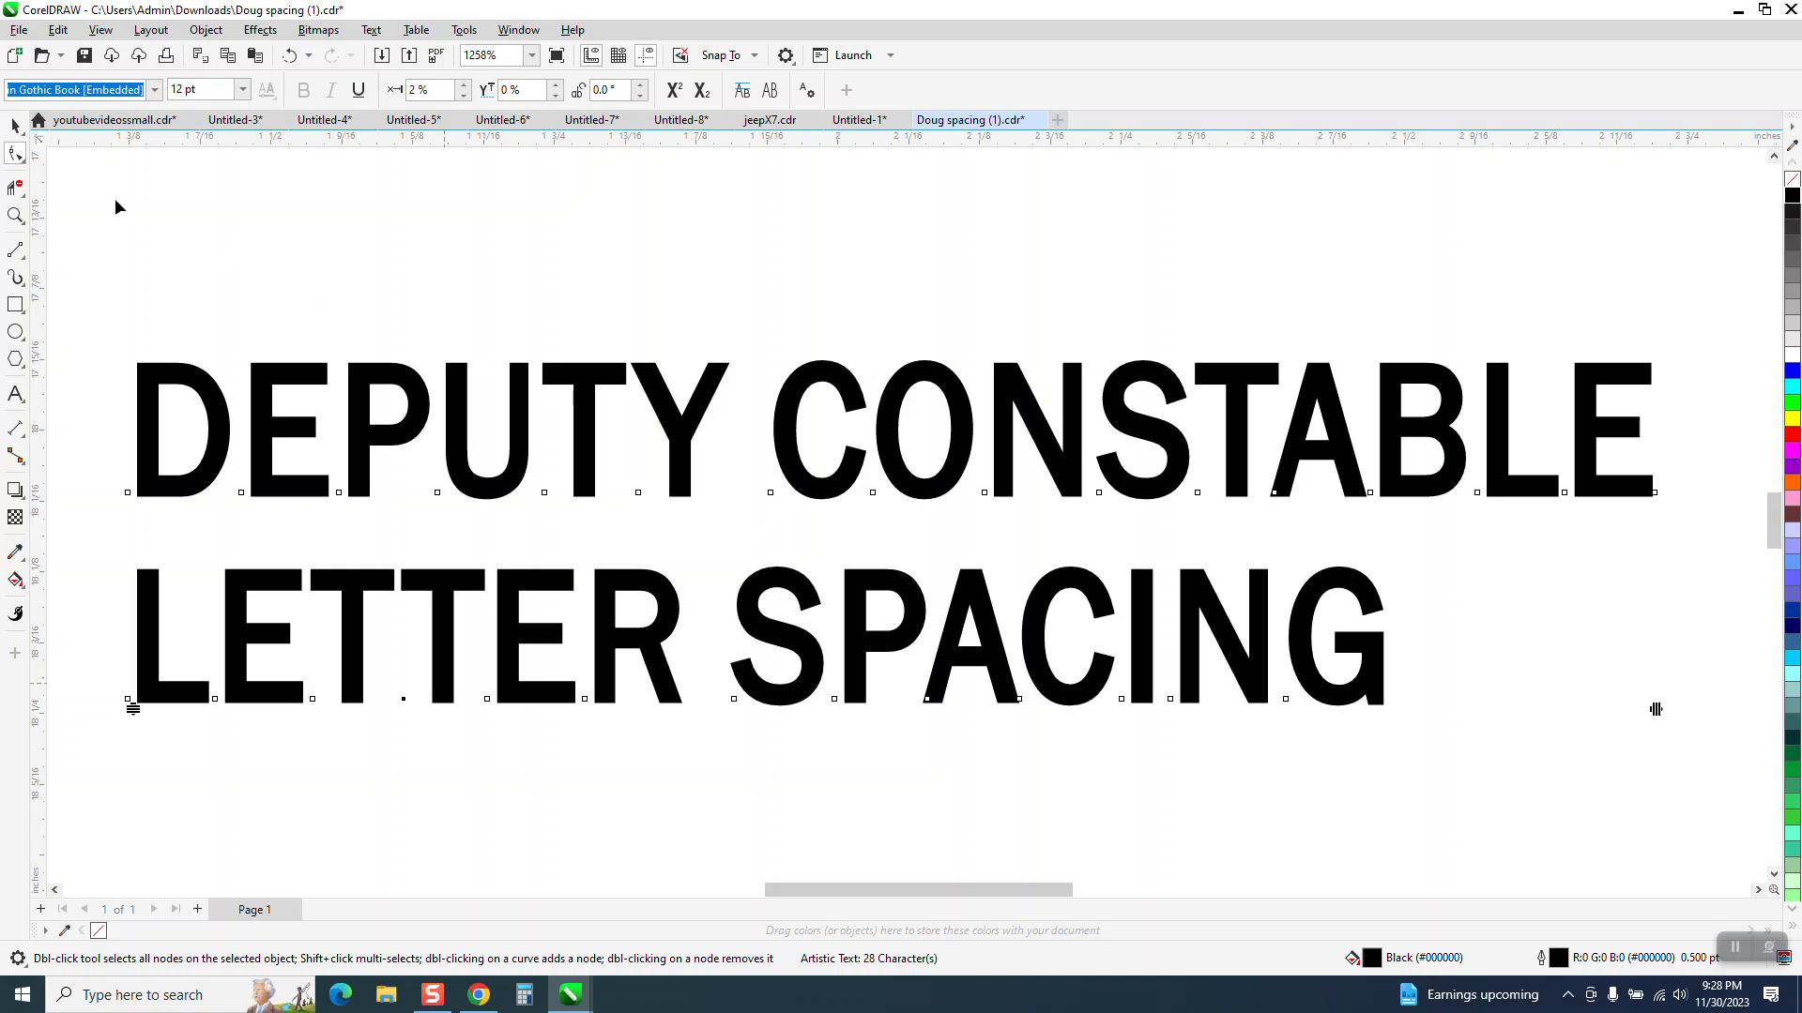
Step: Deselect the text and set the nudge distance to 0.001 inches
click(15, 125)
click(226, 195)
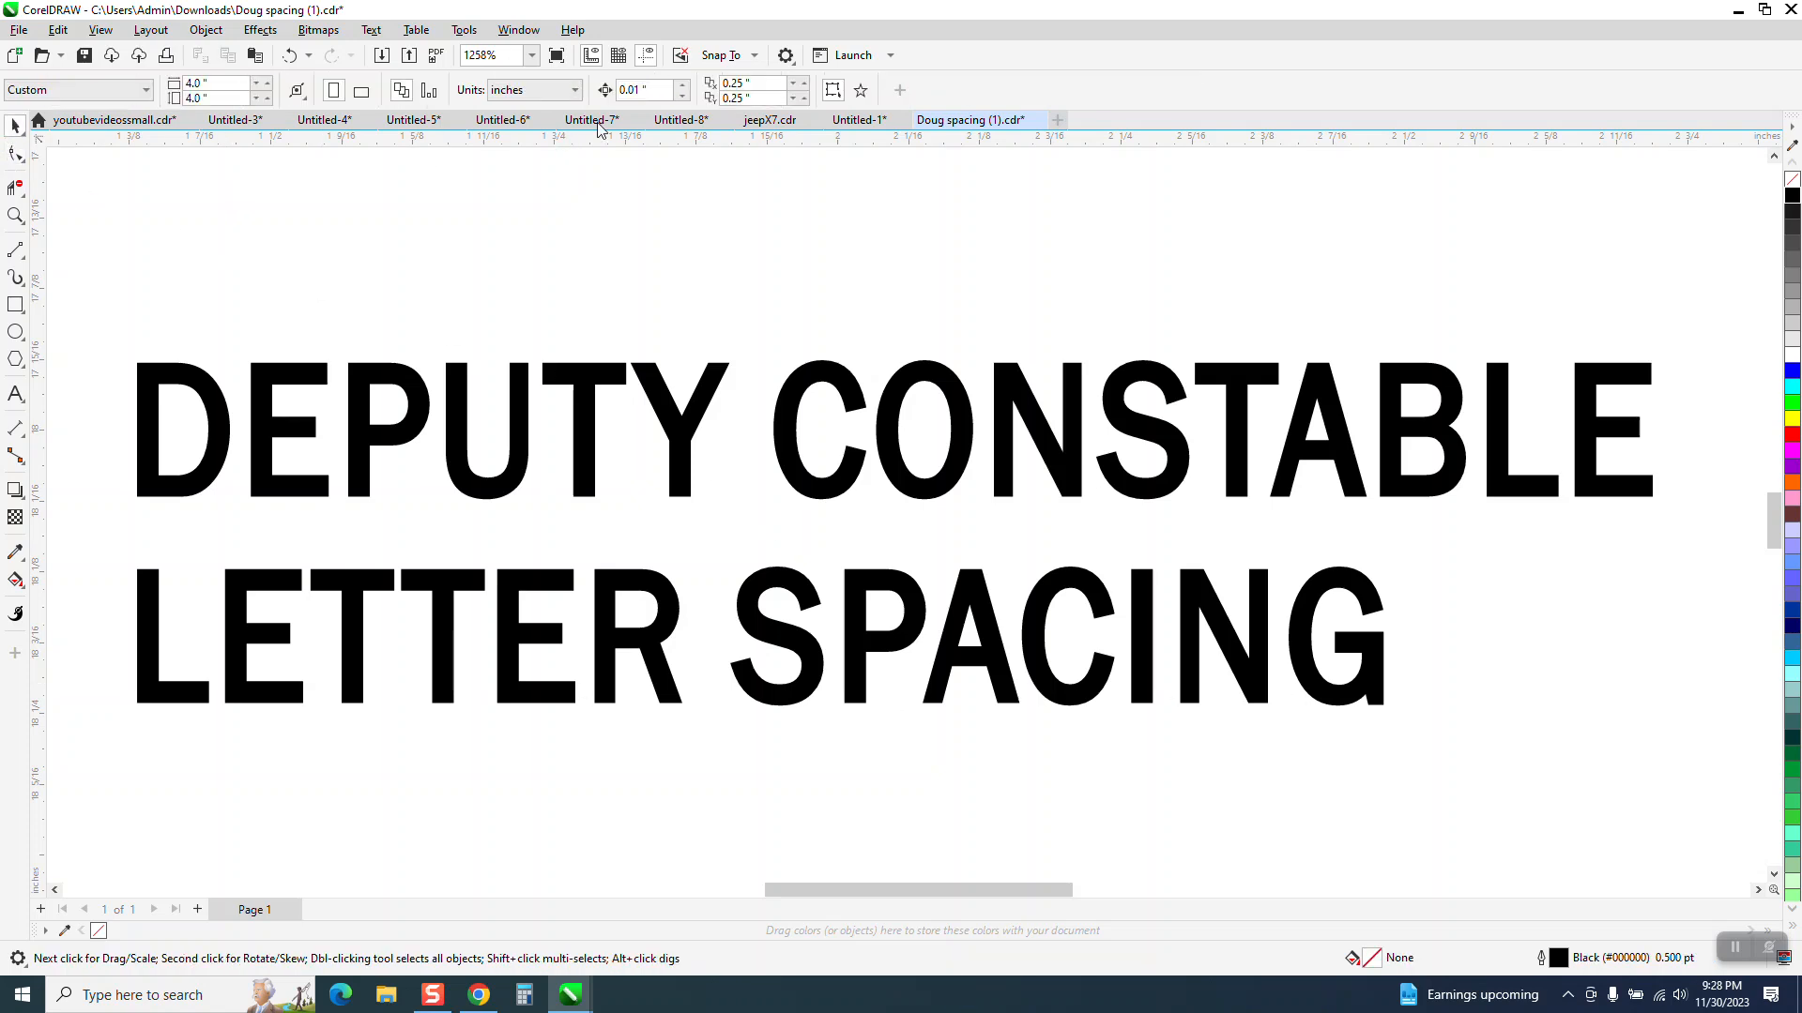
double_click(657, 88)
key(BackSpace)
key(Return)
Step: Select the second T in LETTER with the Shape tool and nudge it right to a 5% horizontal shift
key(F10)
click(439, 607)
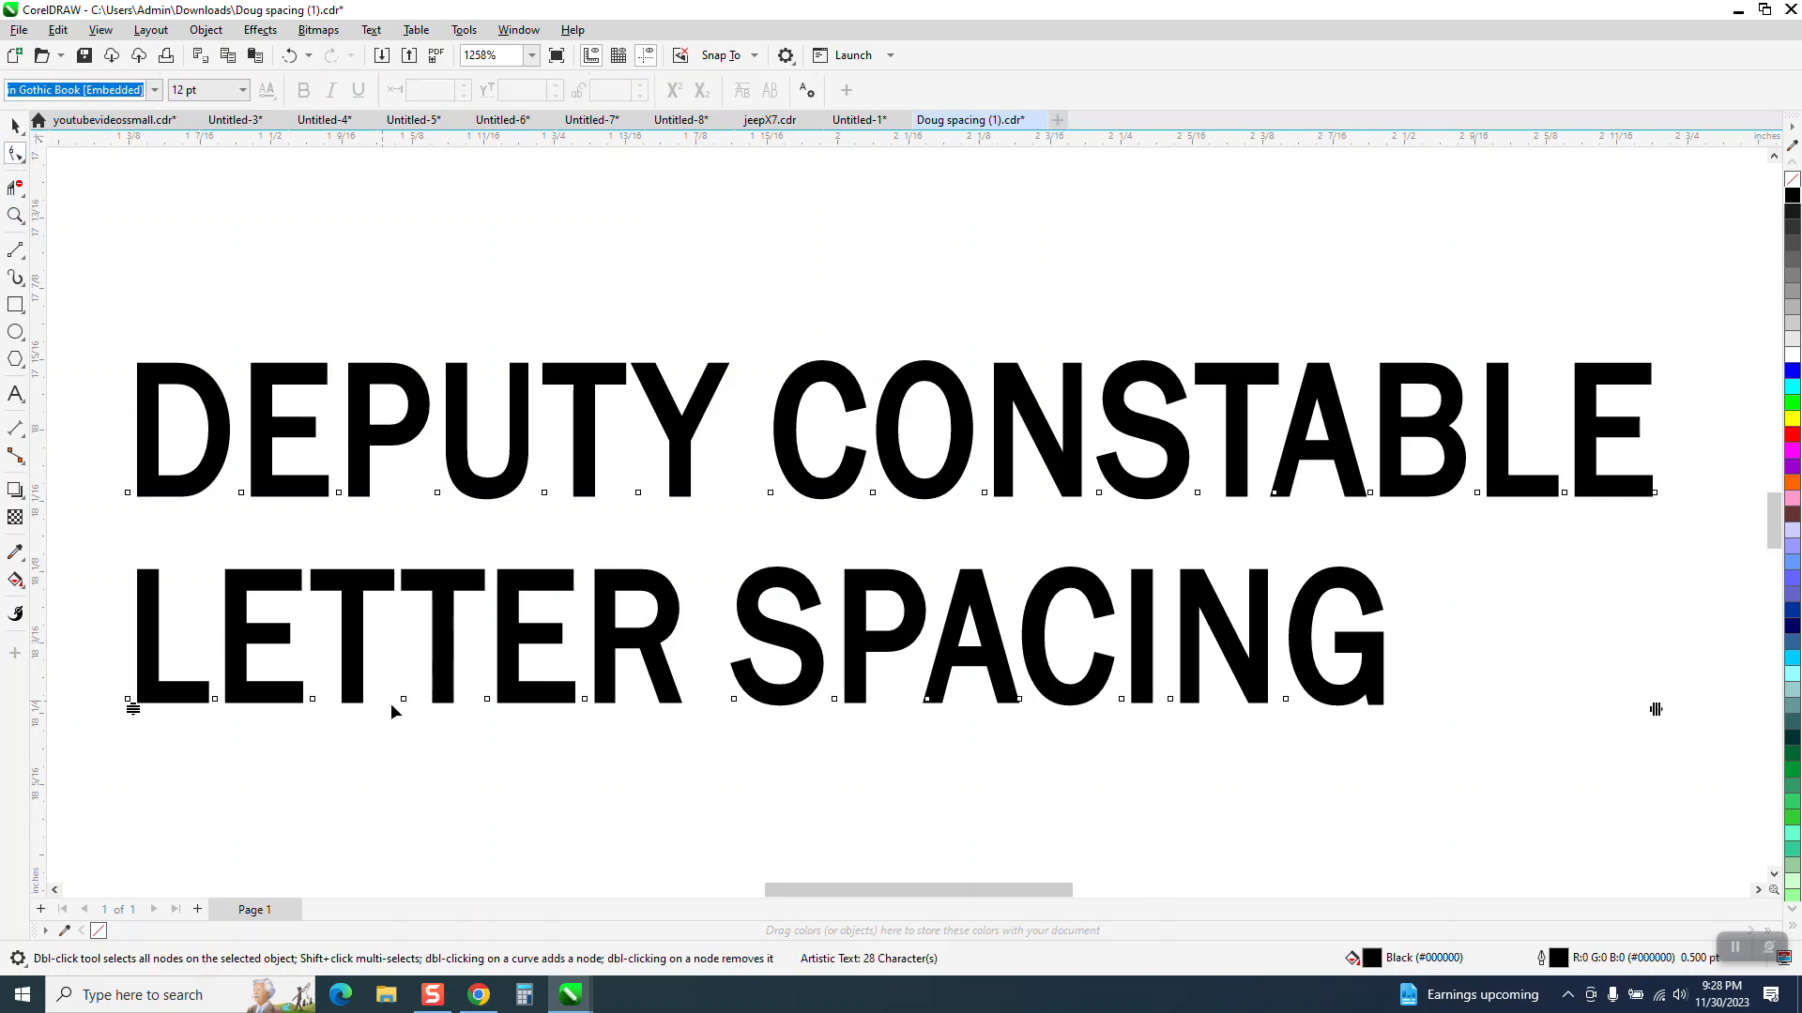
click(403, 700)
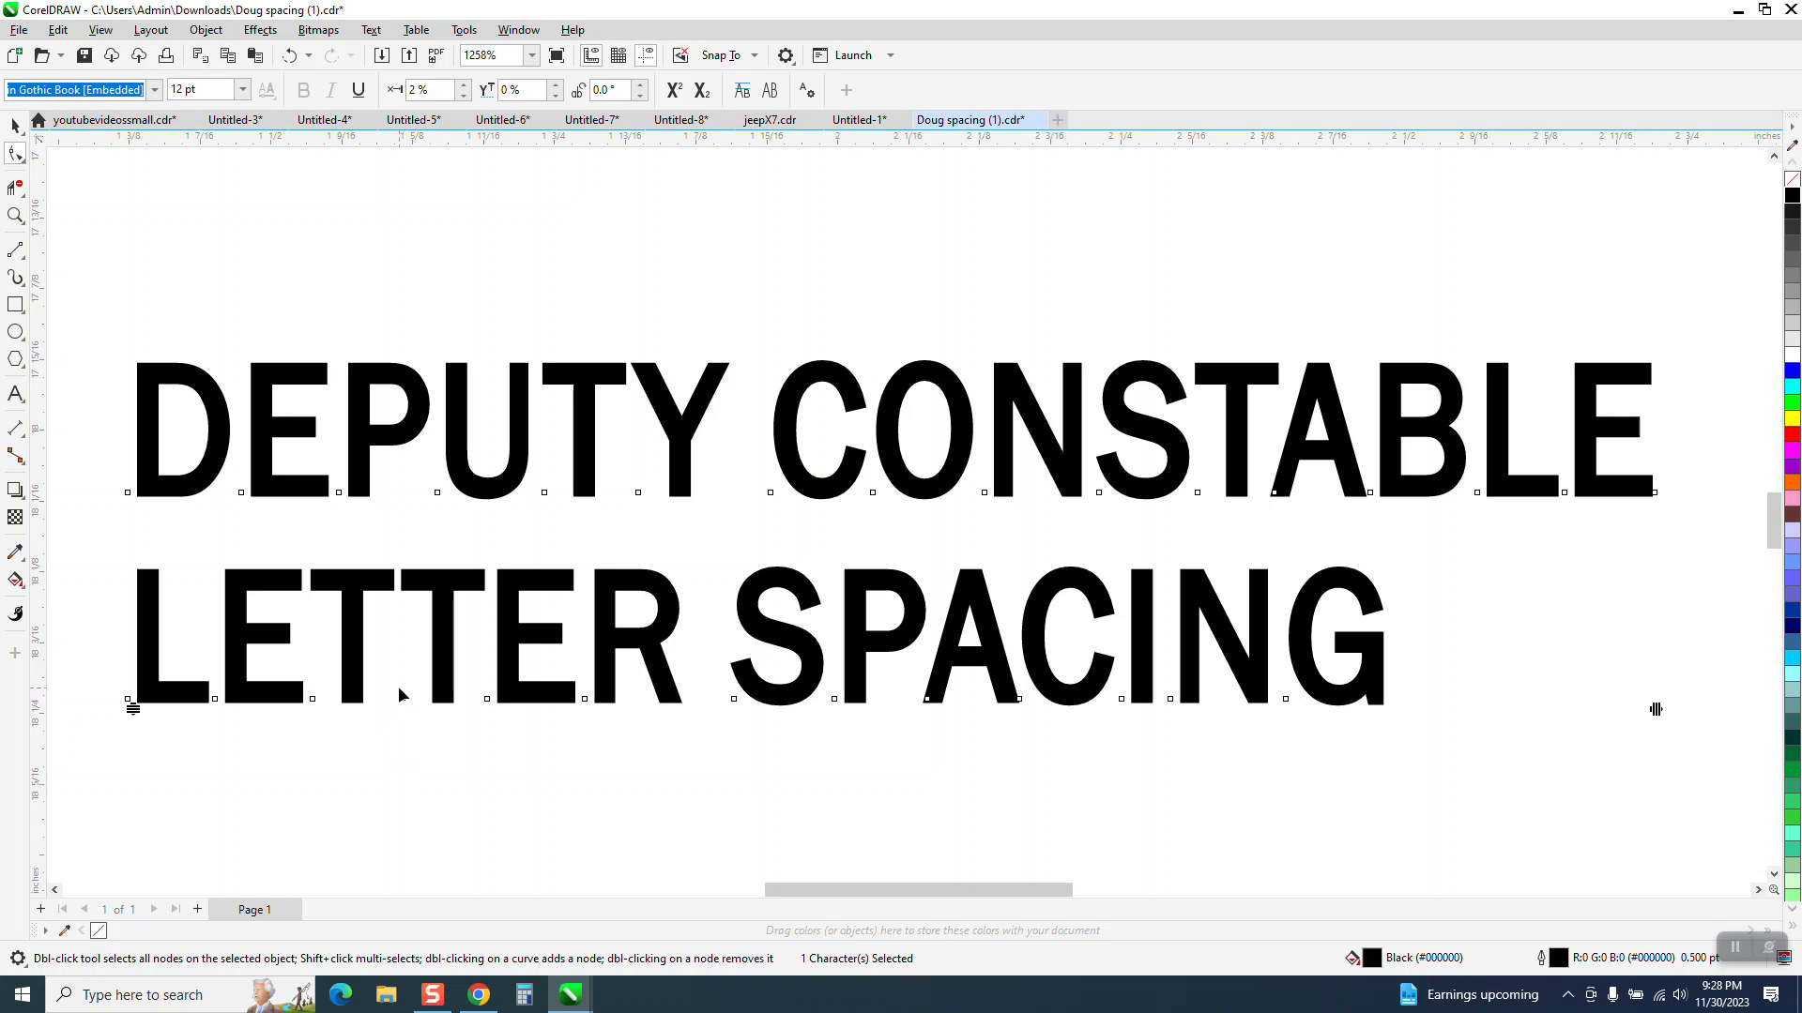
key(Right)
key(Right)
key(Right)
key(Right)
key(Right)
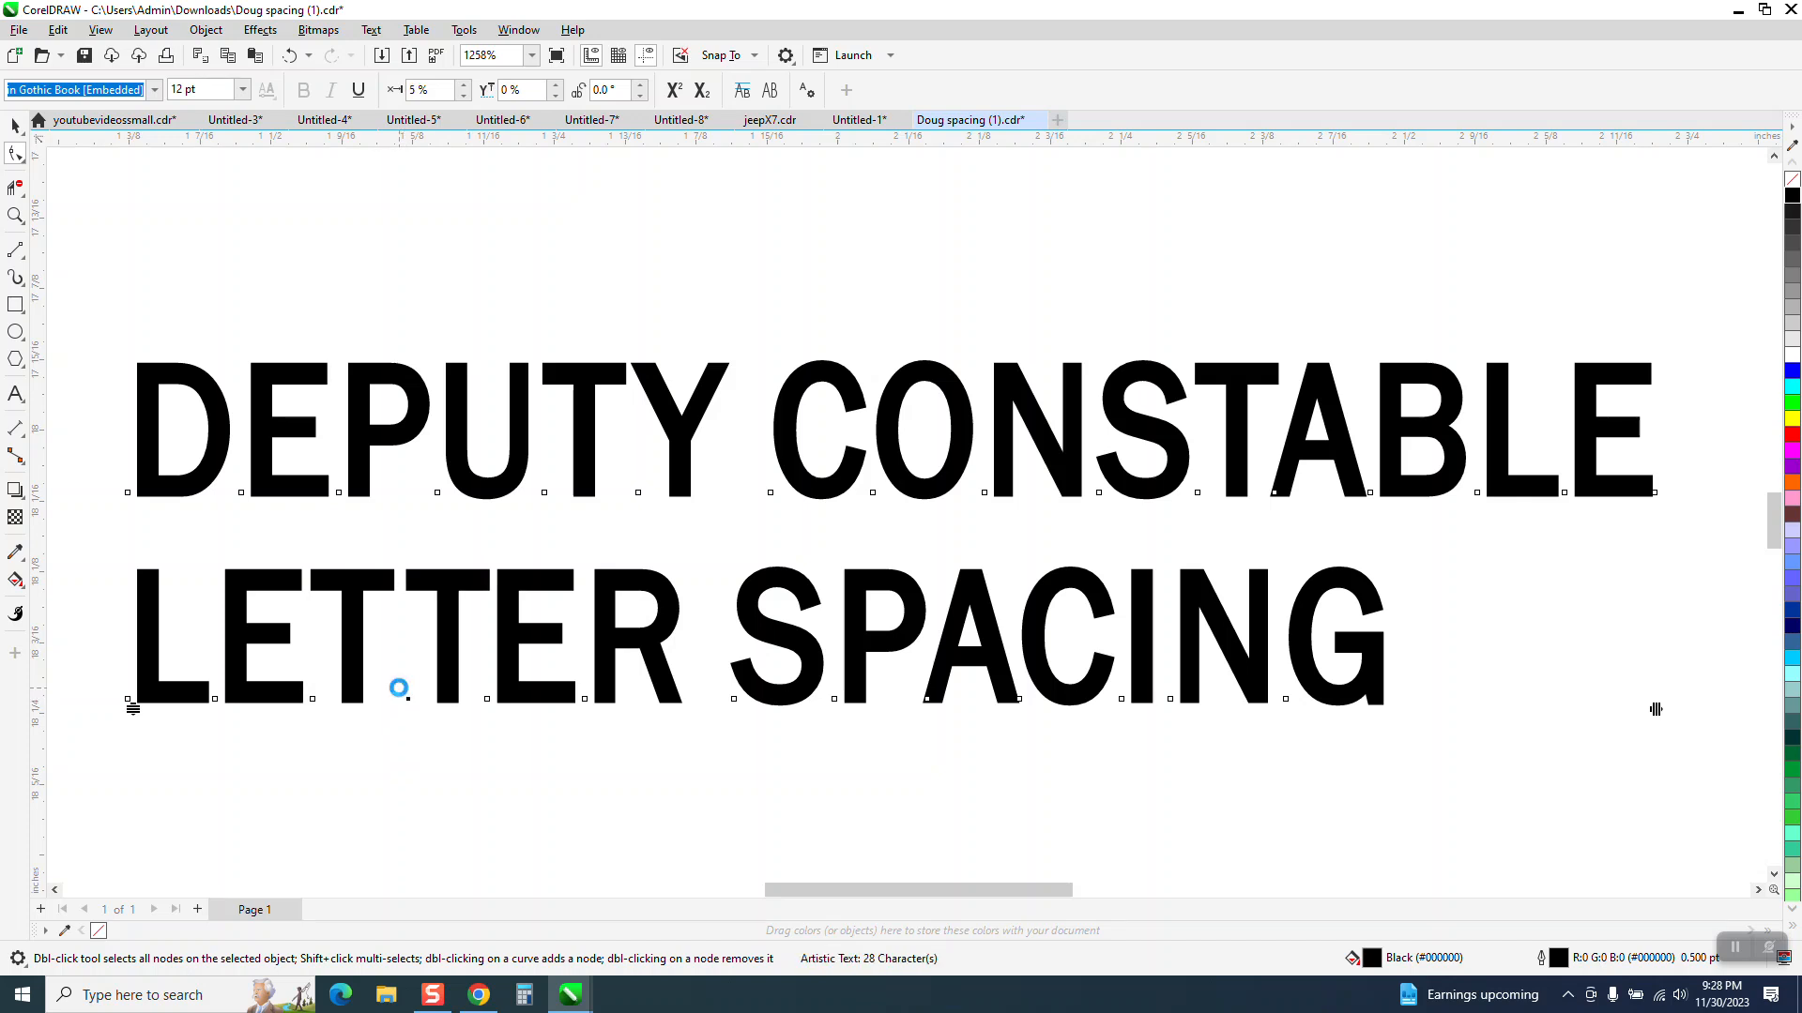
Step: Nudge the second T in LETTER left to a 1% horizontal shift and back right to 3%
key(Left)
key(Left)
key(Left)
key(Left)
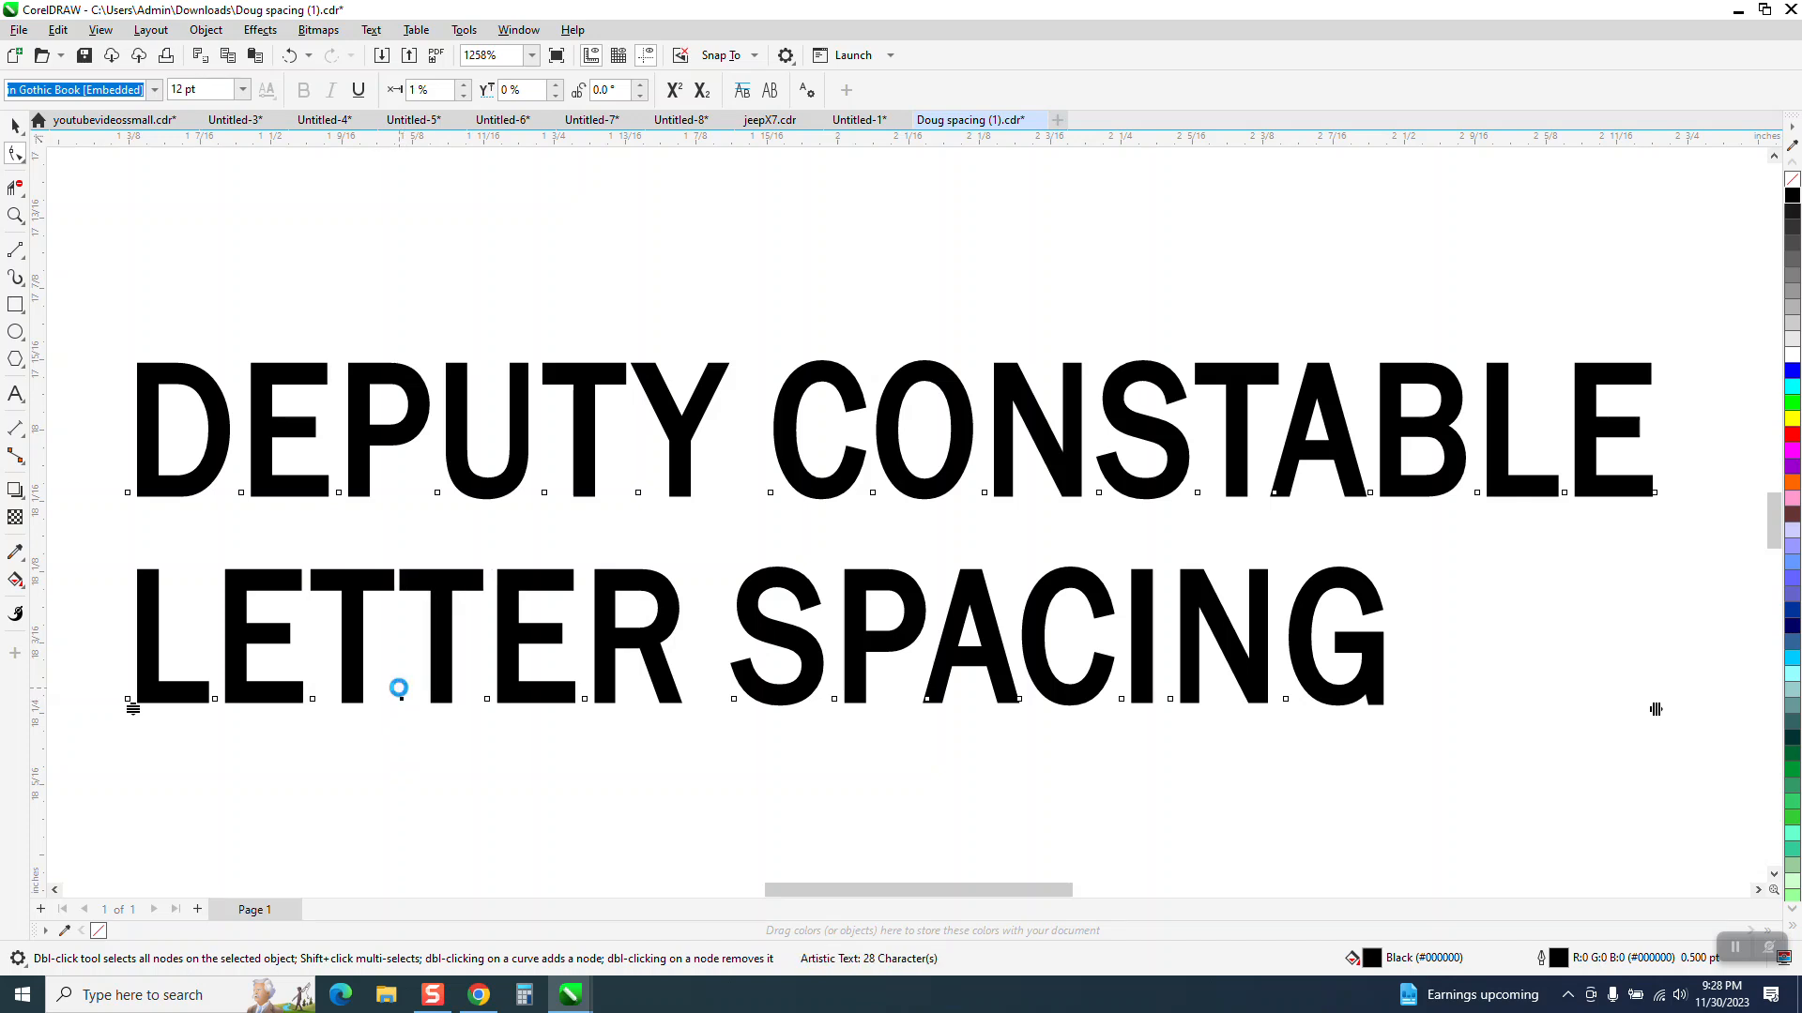
key(Right)
key(Right)
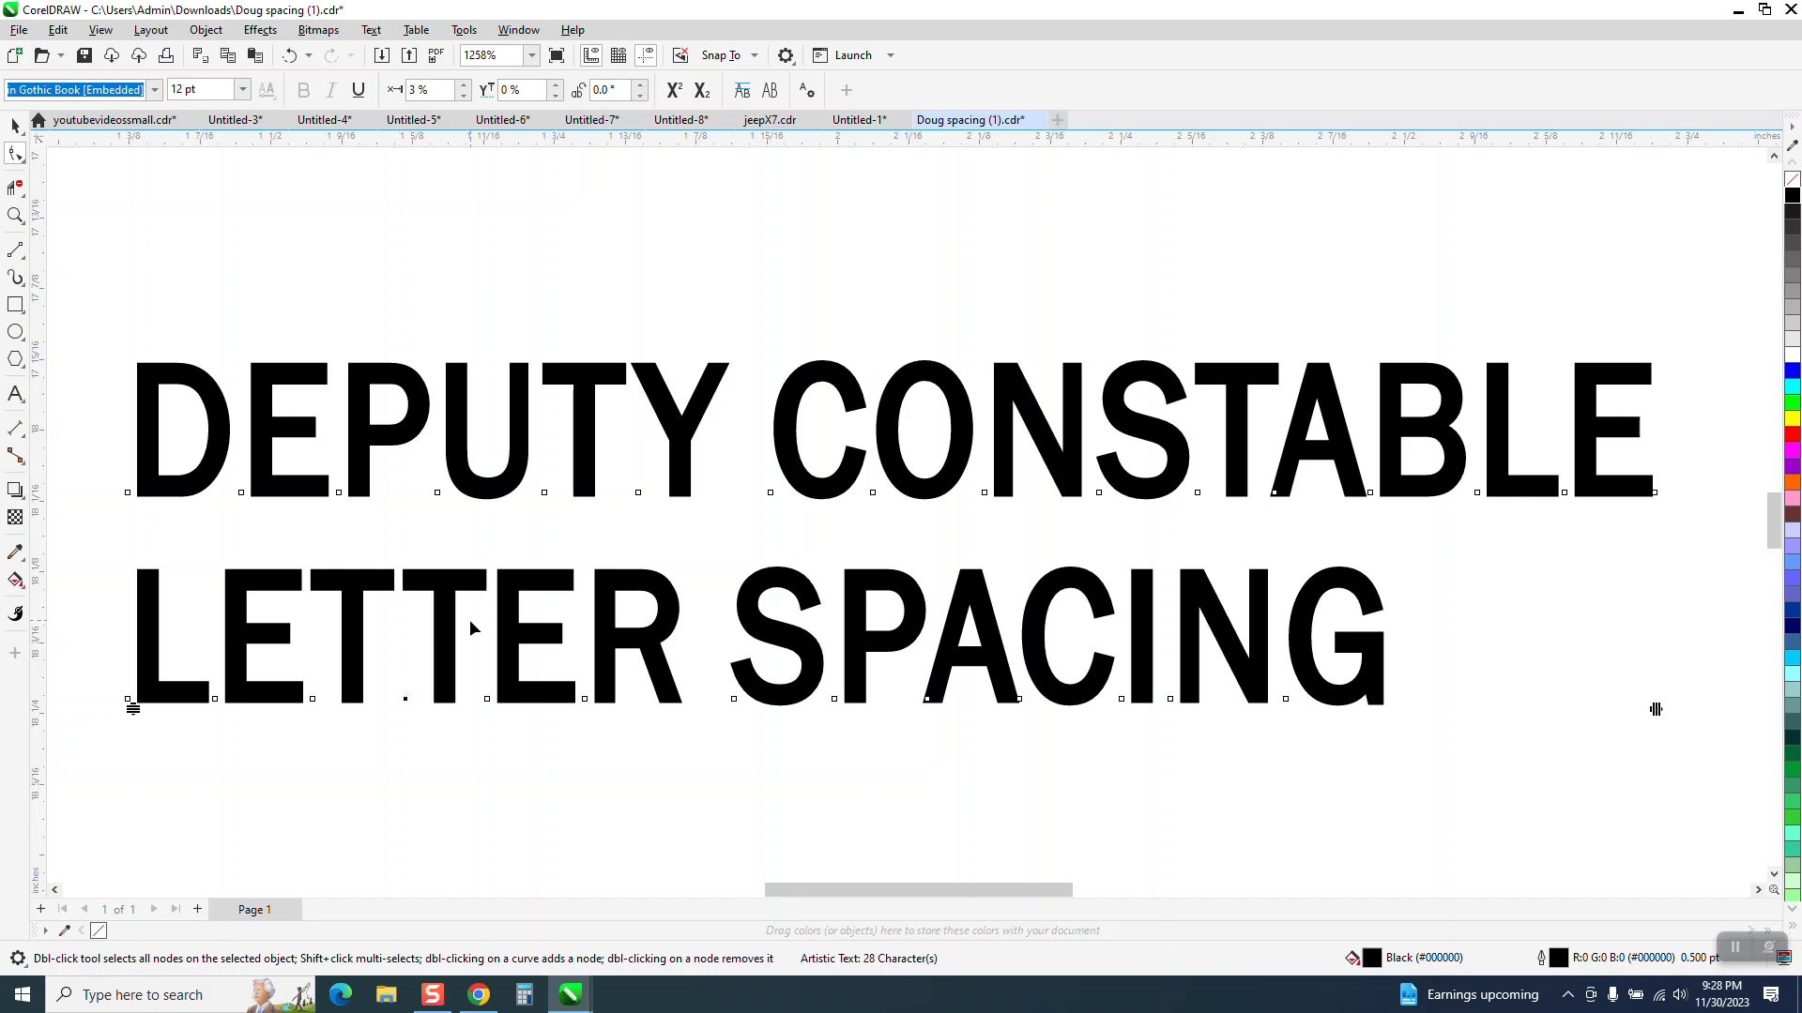
Step: Tighten the letter spacing until the text is about 1.31 inches wide, and deselect the text
mouse_move(1657, 710)
mouse_down()
mouse_move(1573, 713)
mouse_move(1686, 707)
mouse_move(1504, 704)
mouse_move(1621, 708)
mouse_up()
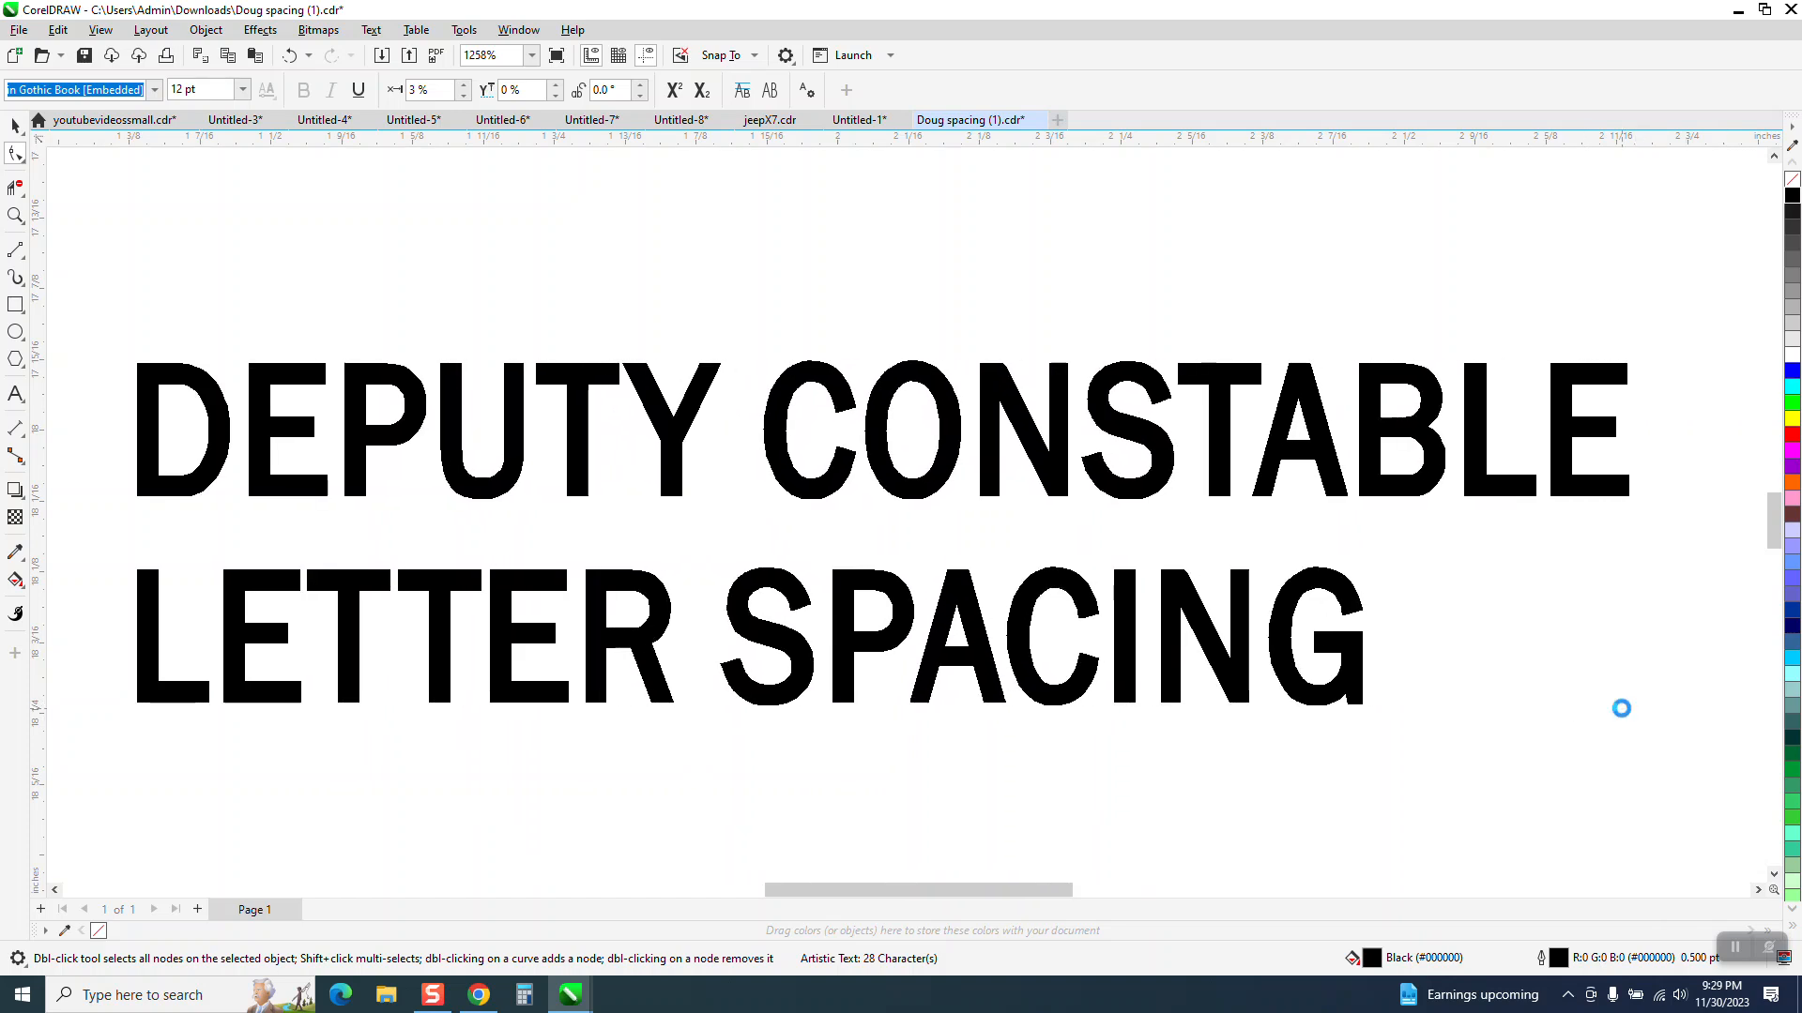
click(15, 125)
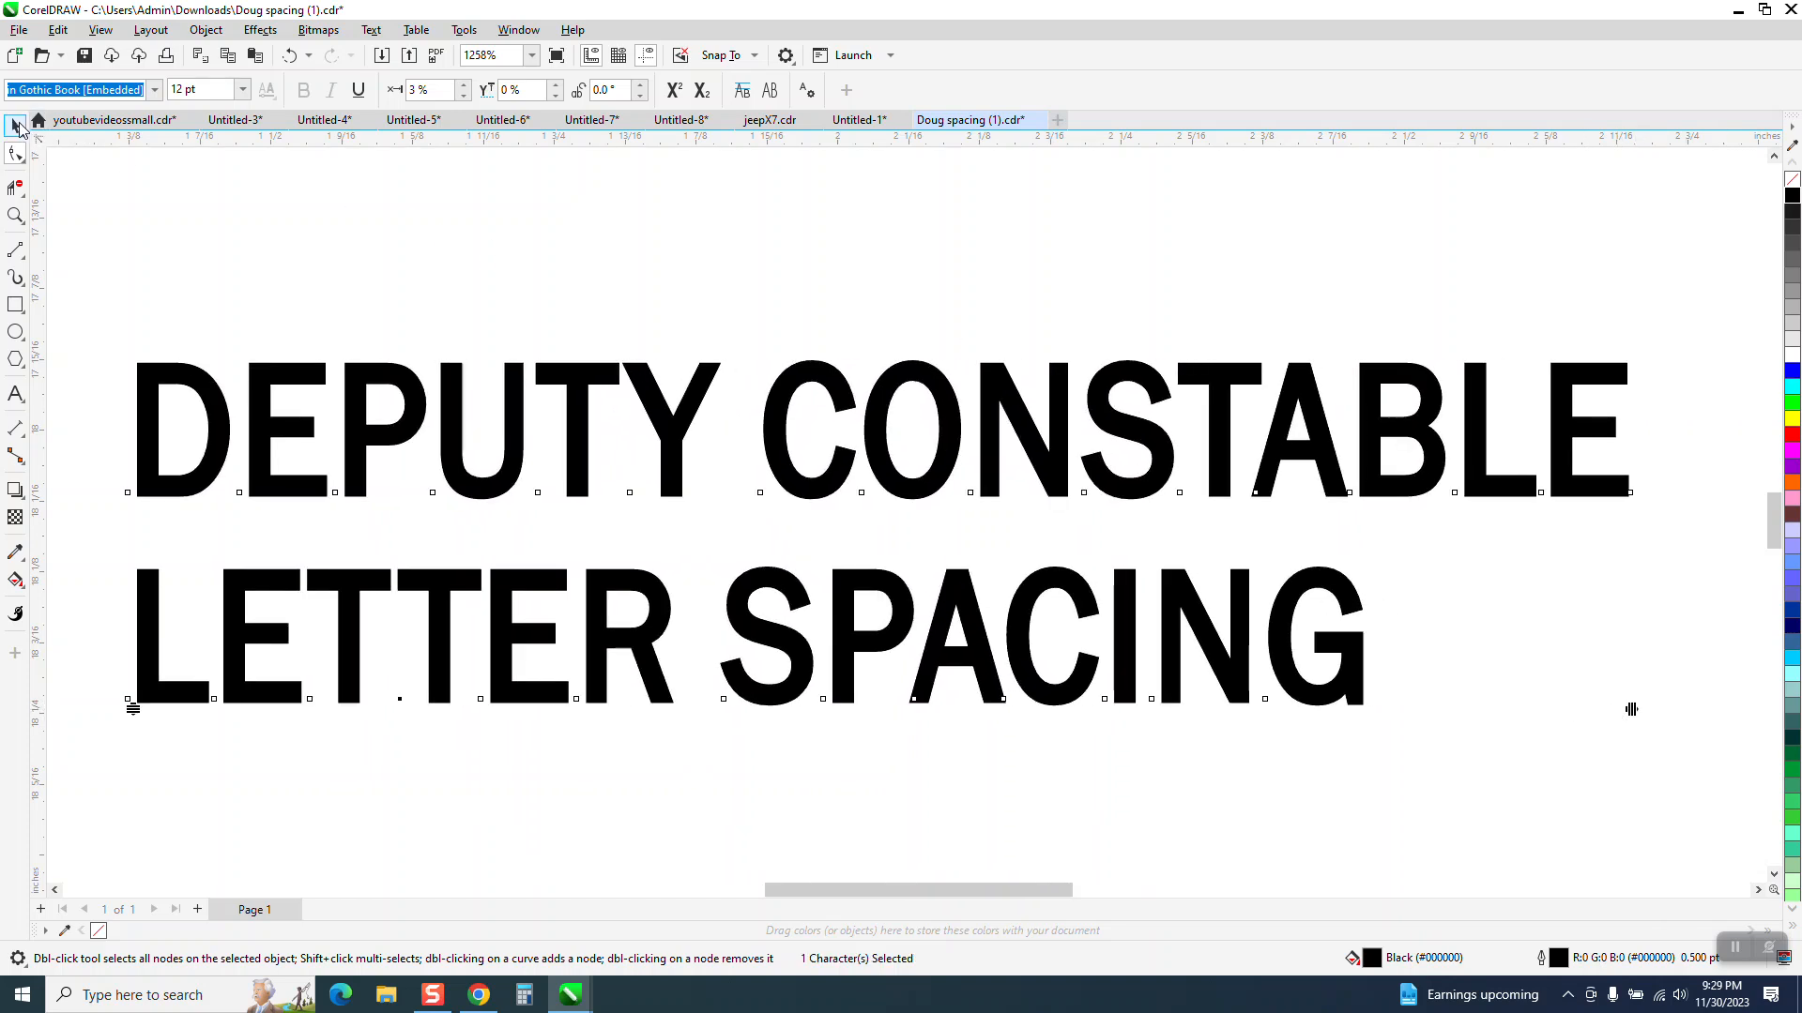
click(578, 250)
Step: Set the horizontal and vertical duplicate distances to 0
double_click(746, 83)
text(0)
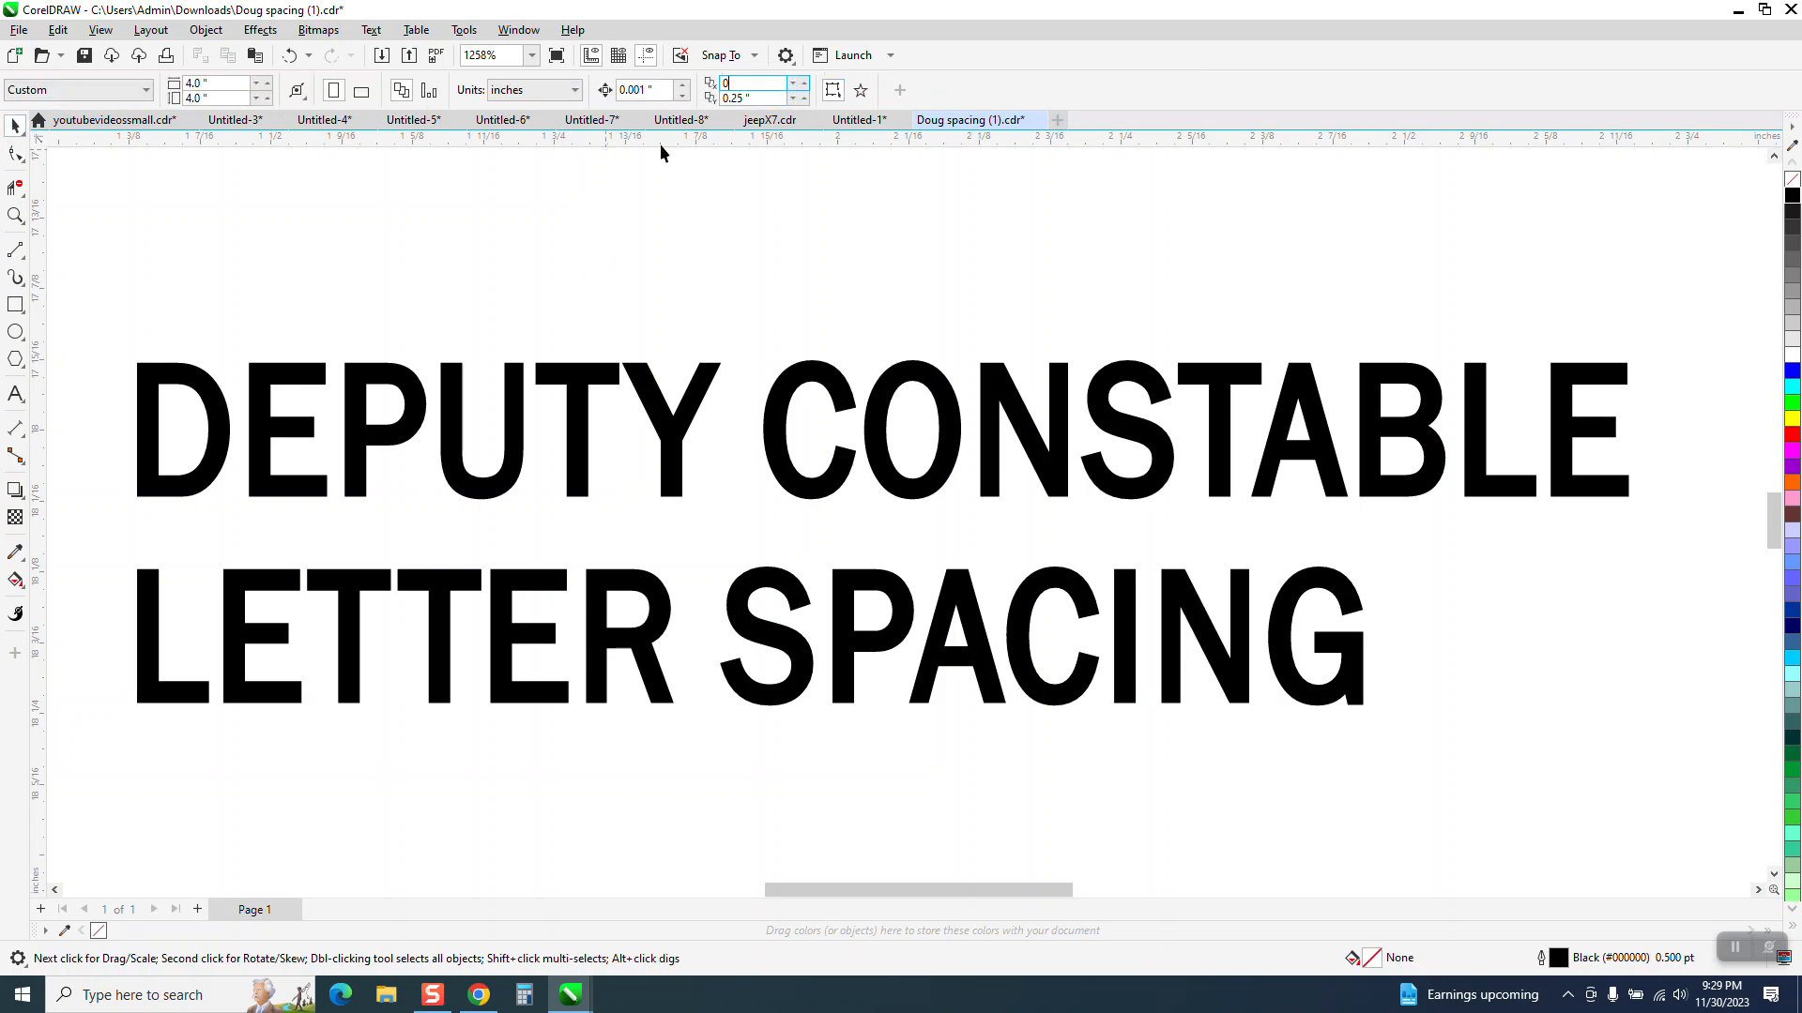
double_click(746, 98)
text(0)
key(Return)
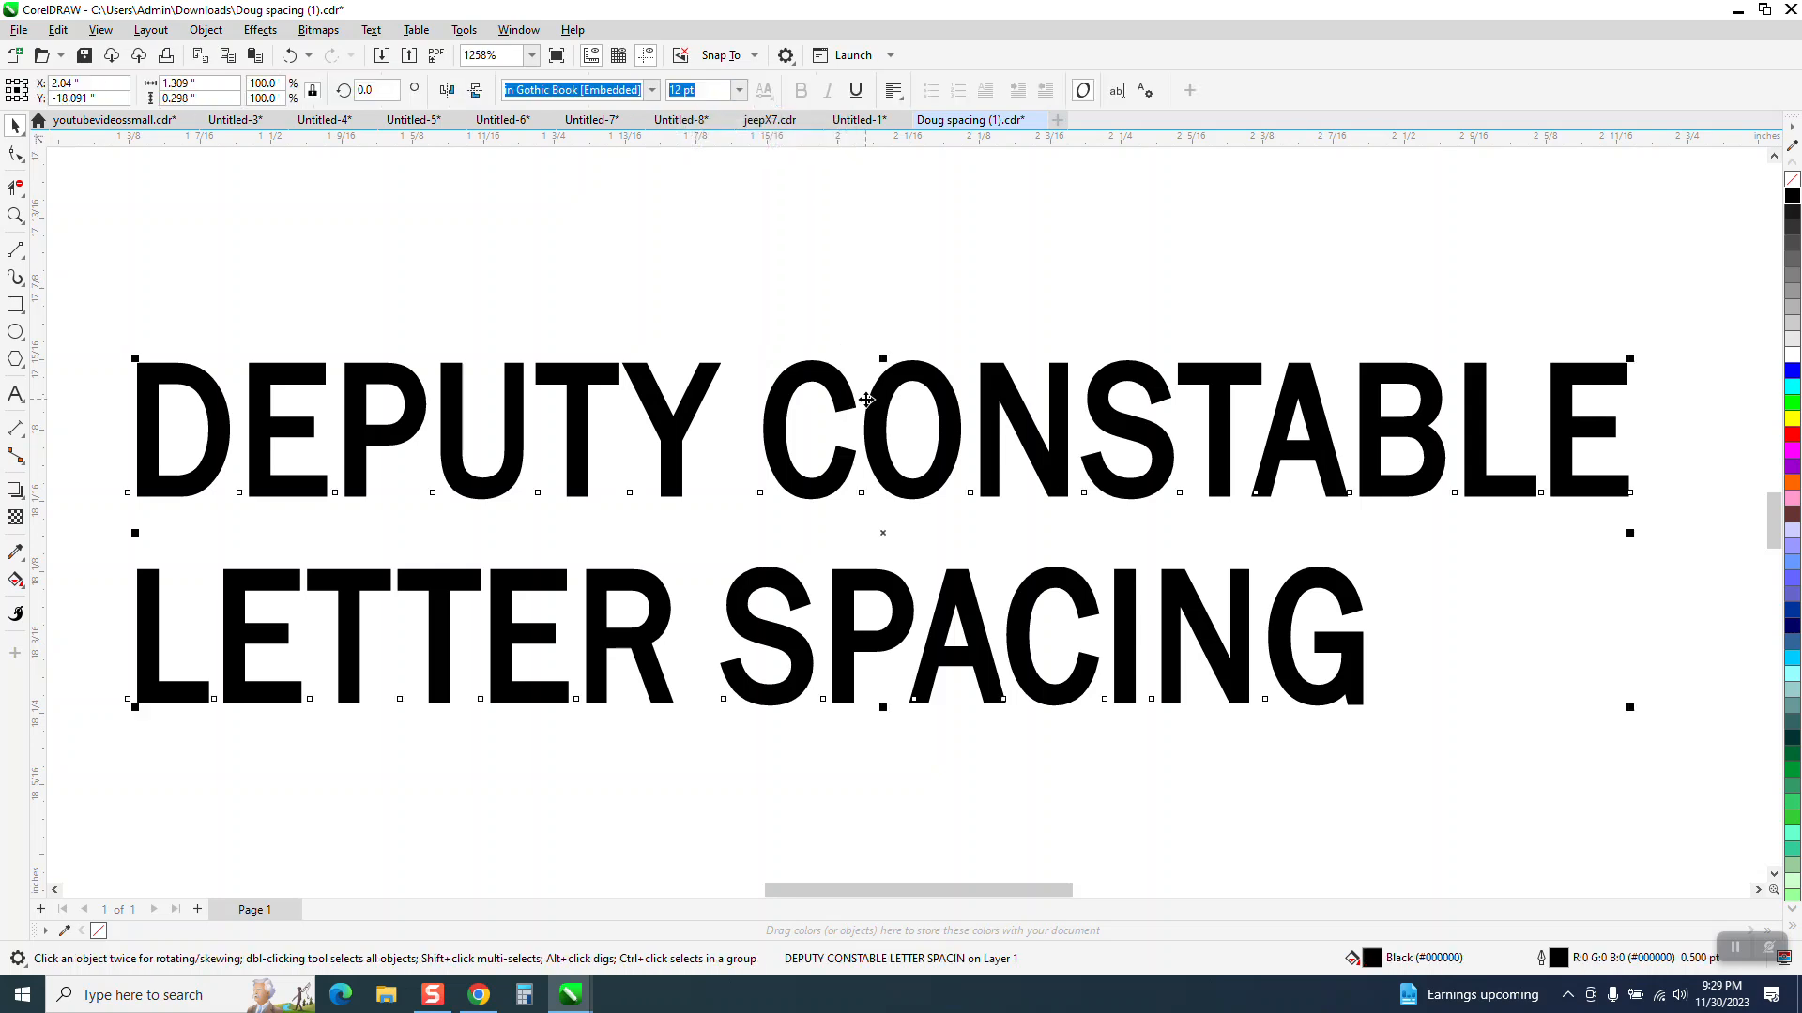
Step: Try moving a duplicate of the text up about 0.13 inches, undo the move, and clear the selection
drag(873, 396, 884, 251)
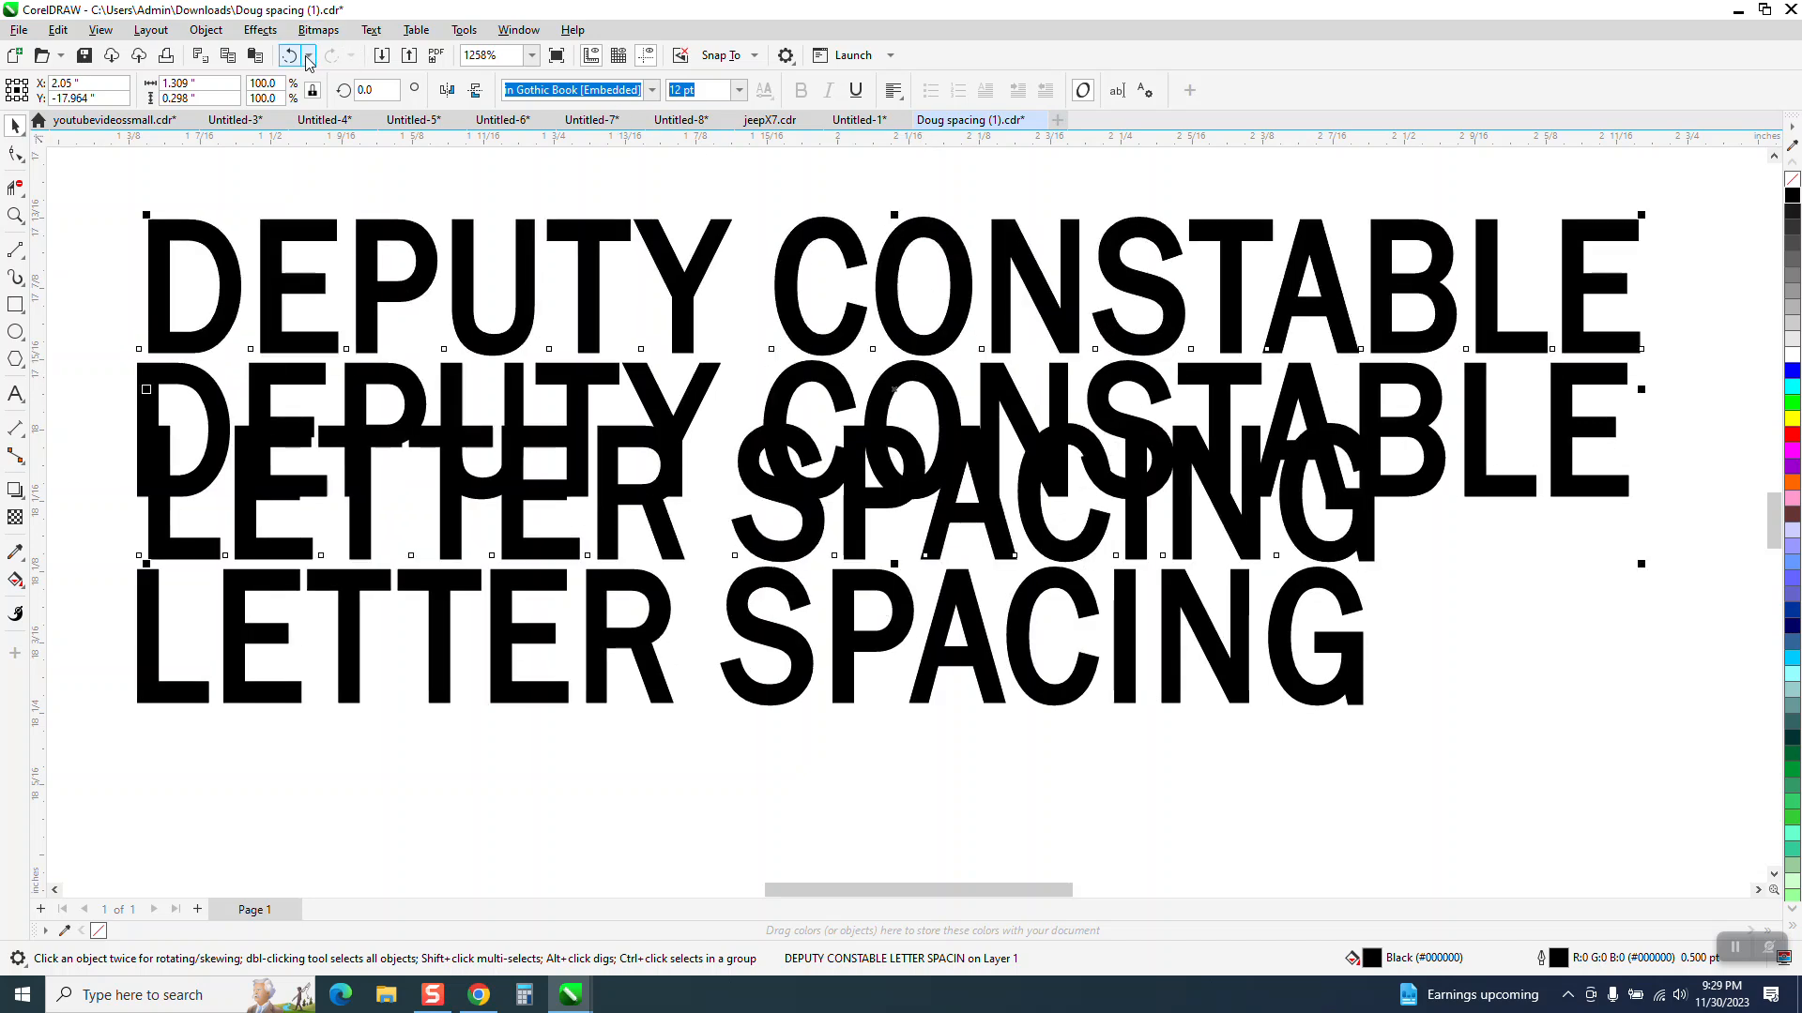
key(ctrl+z)
key(Escape)
Step: Set the horizontal and vertical duplicate distances to 0.25 inches
click(750, 83)
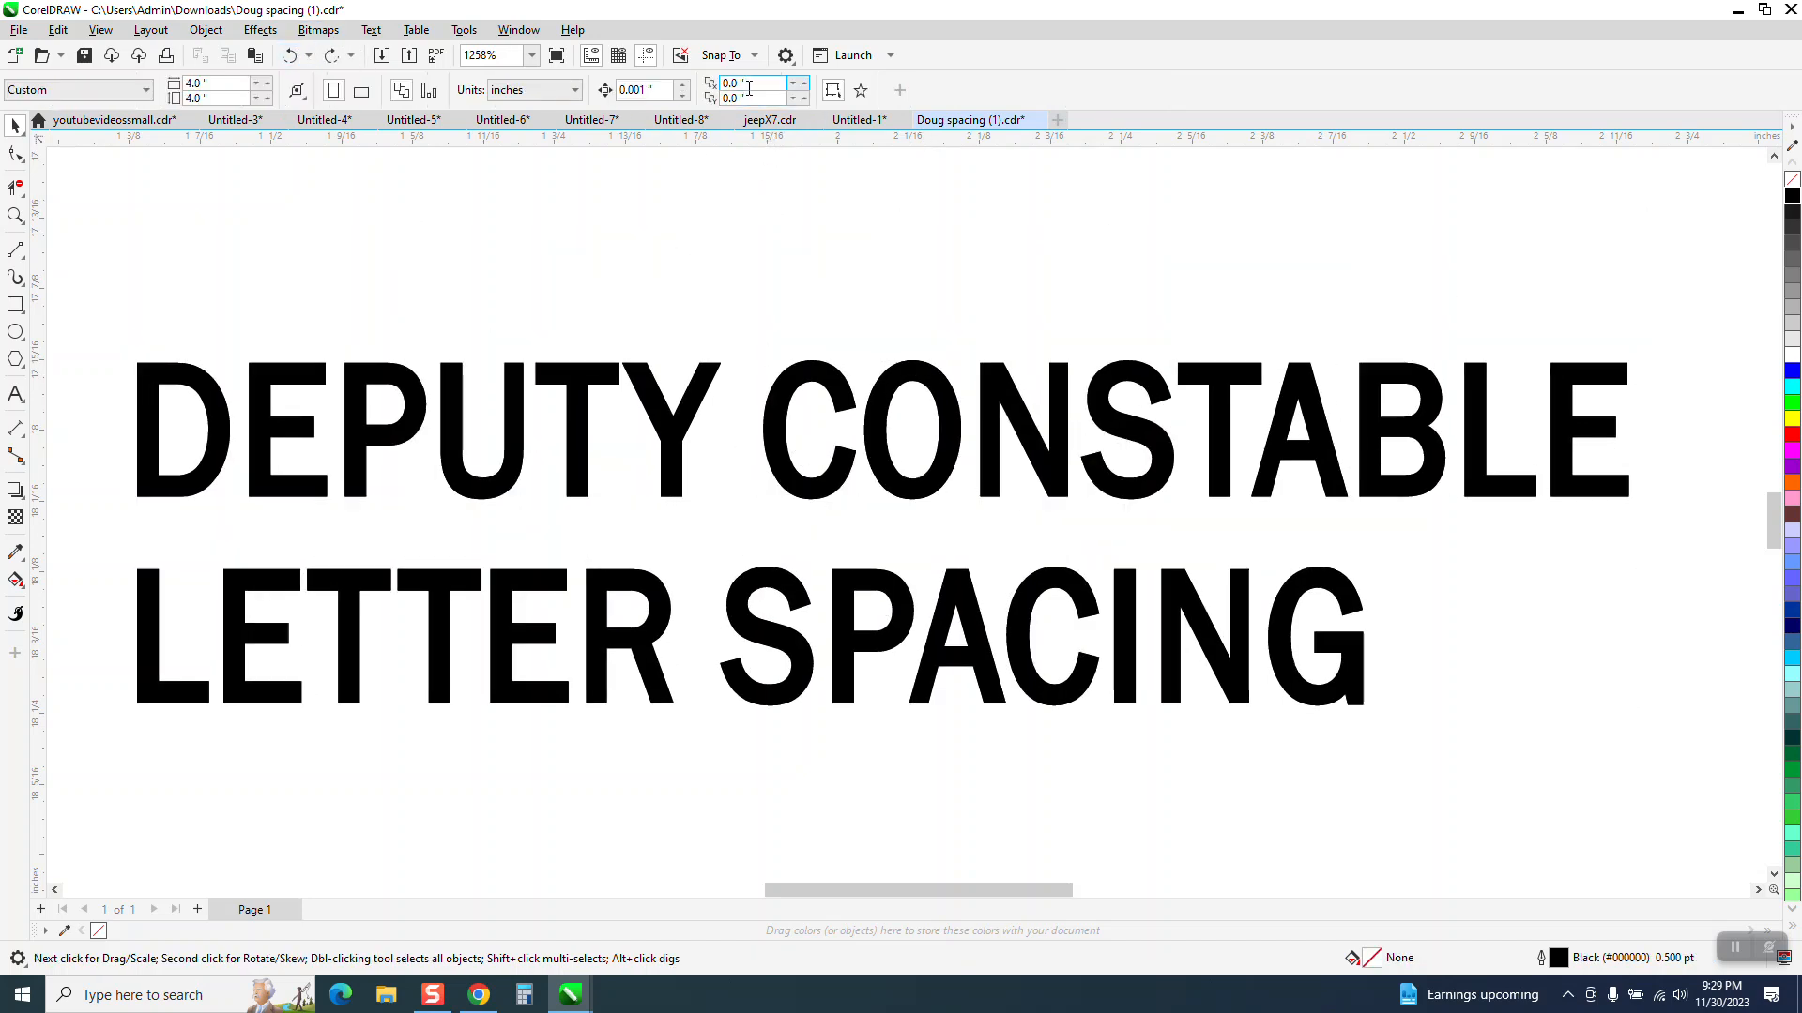
text(.25)
key(Tab)
text(.)
key(Return)
Step: Try duplicating the text with the 0.25 inch offset, undo the duplicate, and deselect everything
click(827, 366)
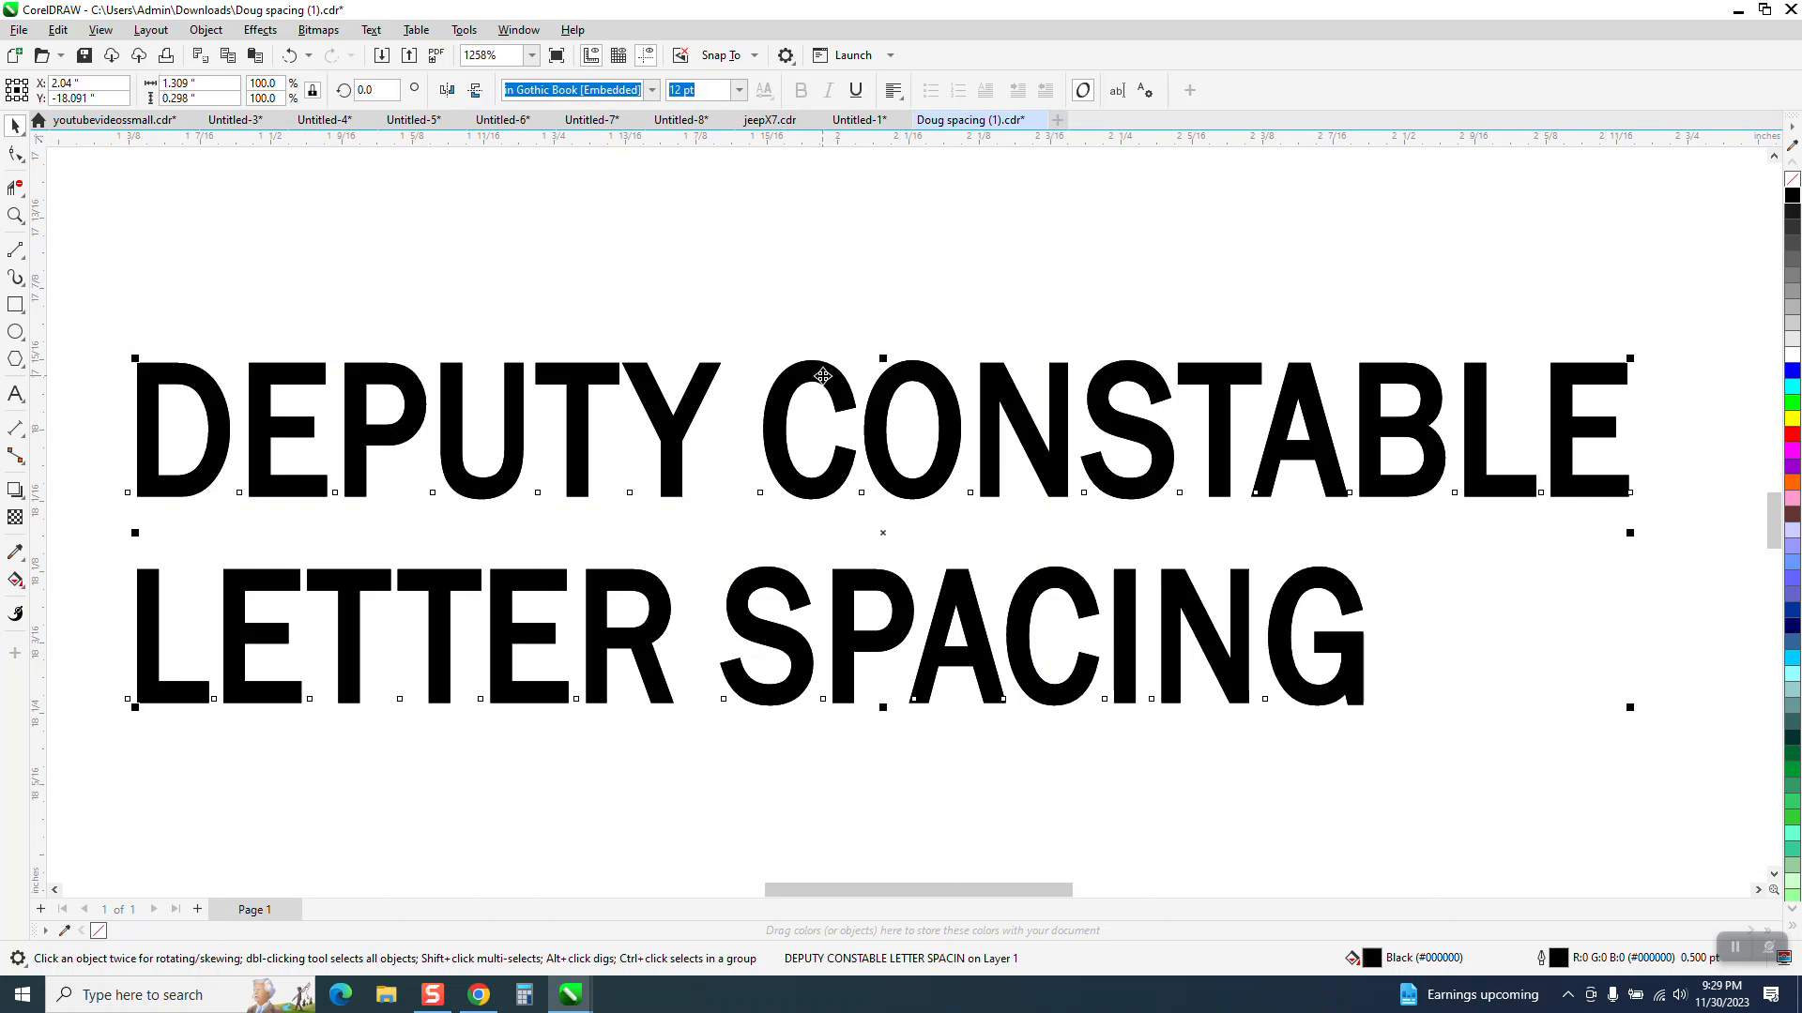
key(ctrl+d)
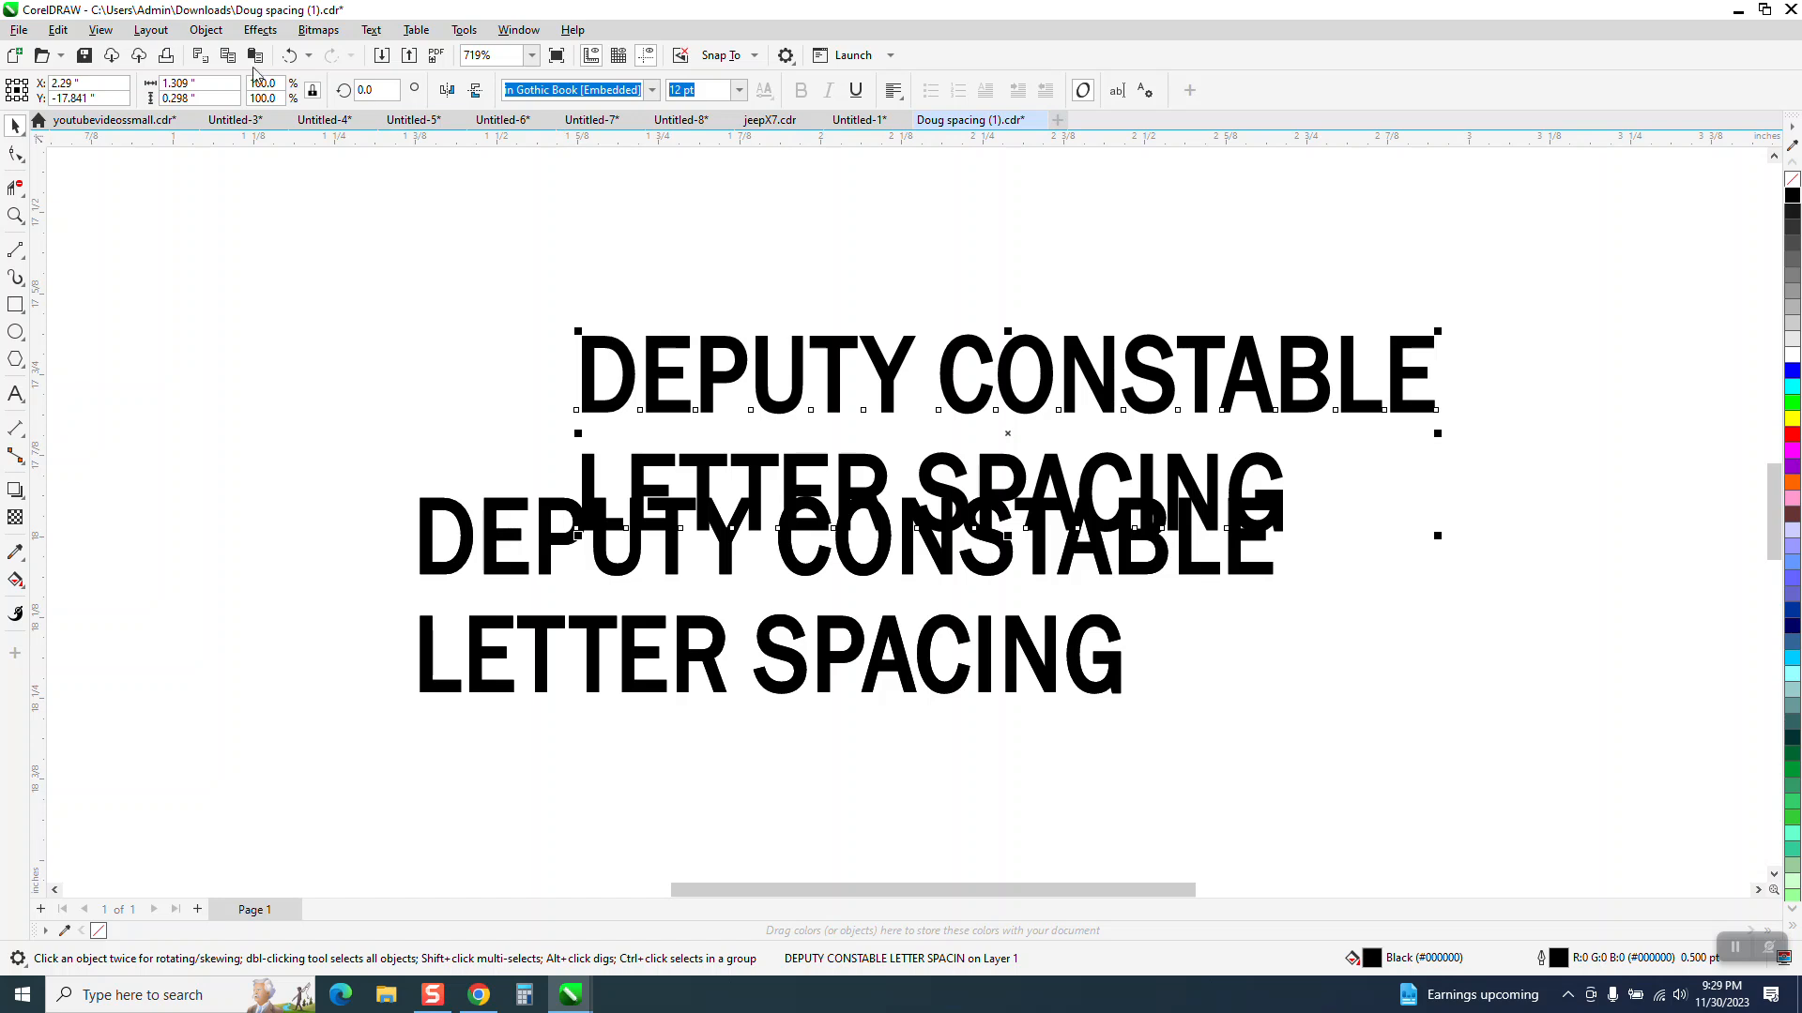
click(289, 56)
click(723, 202)
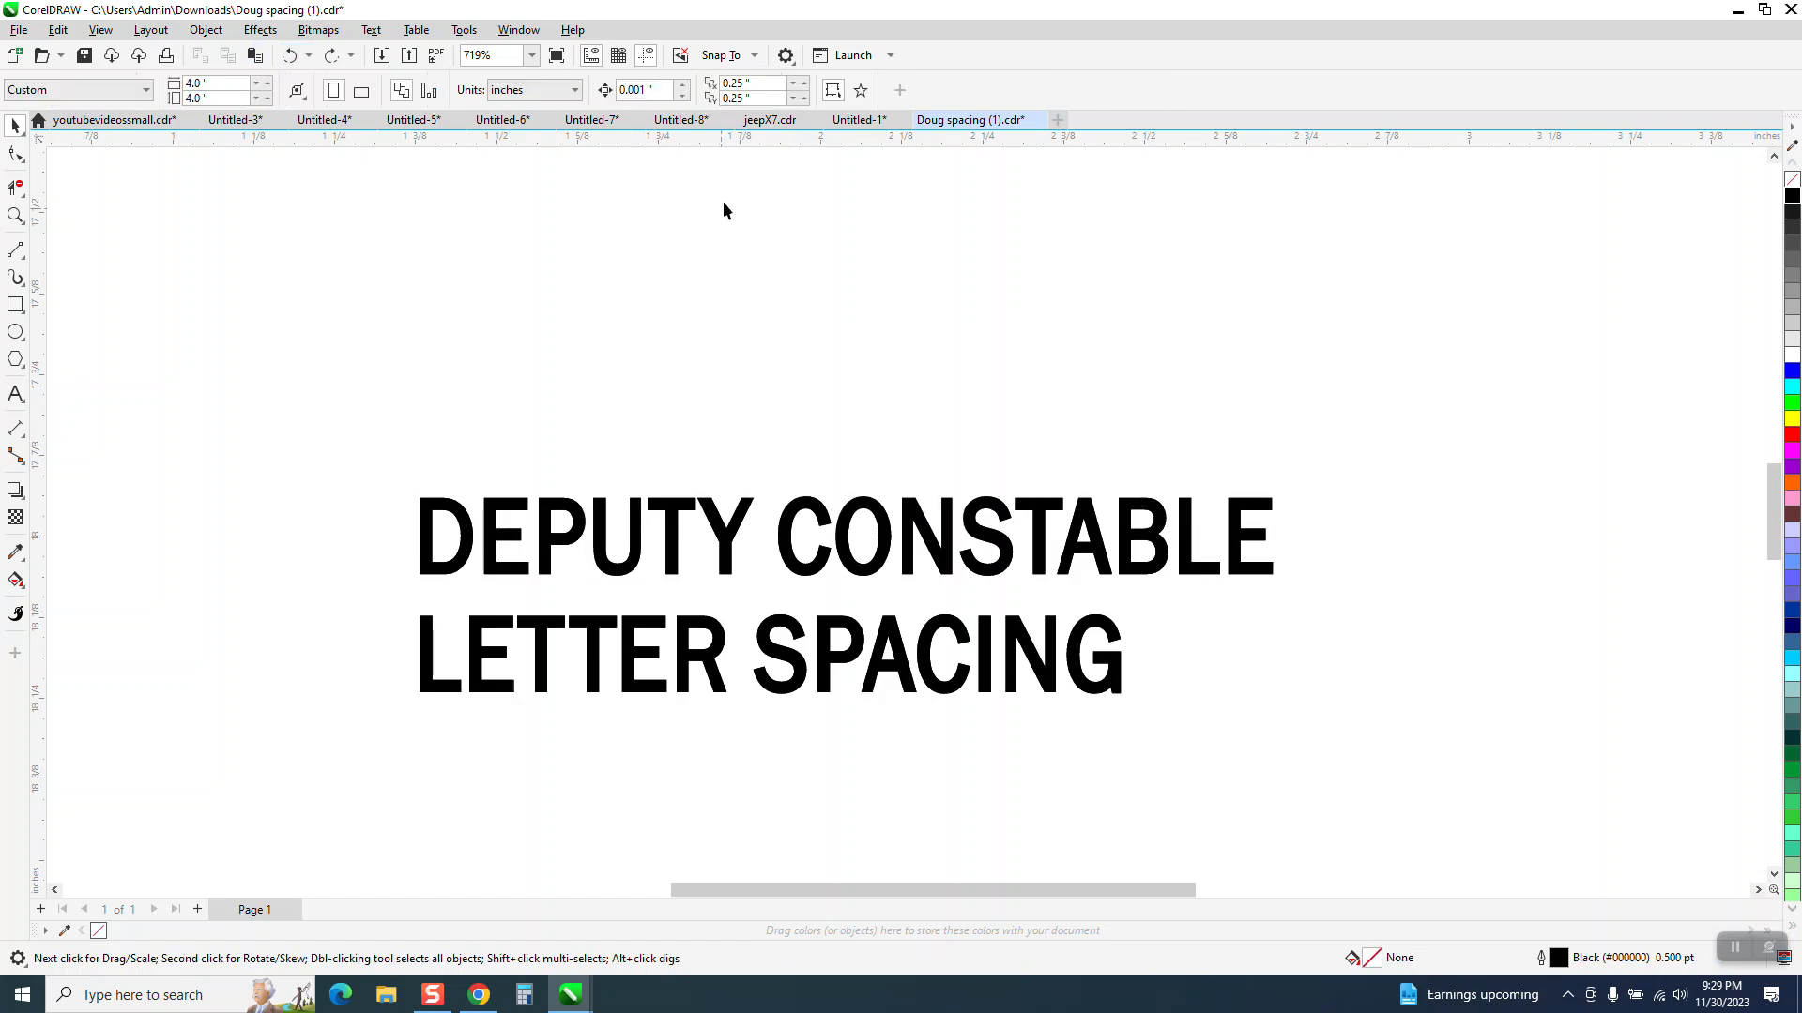
Step: Reset the horizontal and vertical duplicate distances to 0
drag(758, 94, 717, 95)
text(0)
key(shift+Tab)
text(0)
key(Return)
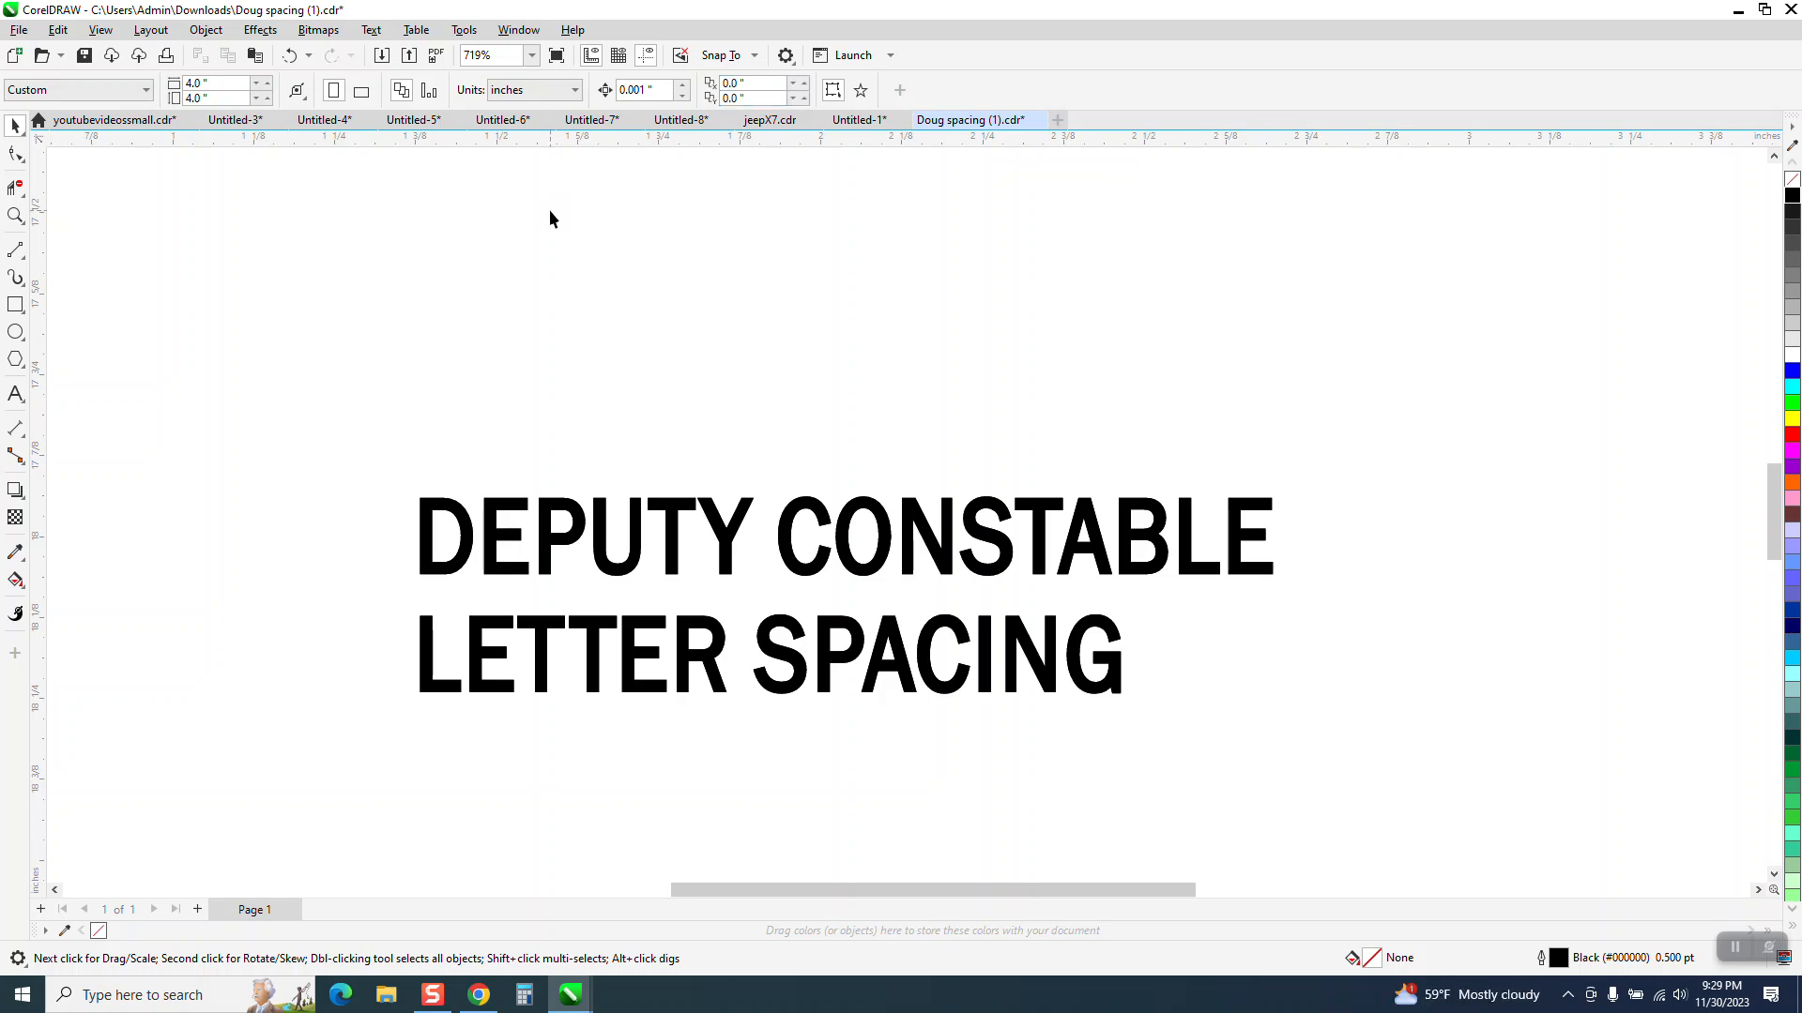
Step: Duplicate the text in place and nudge the copy 0.005 inches to the right
click(824, 523)
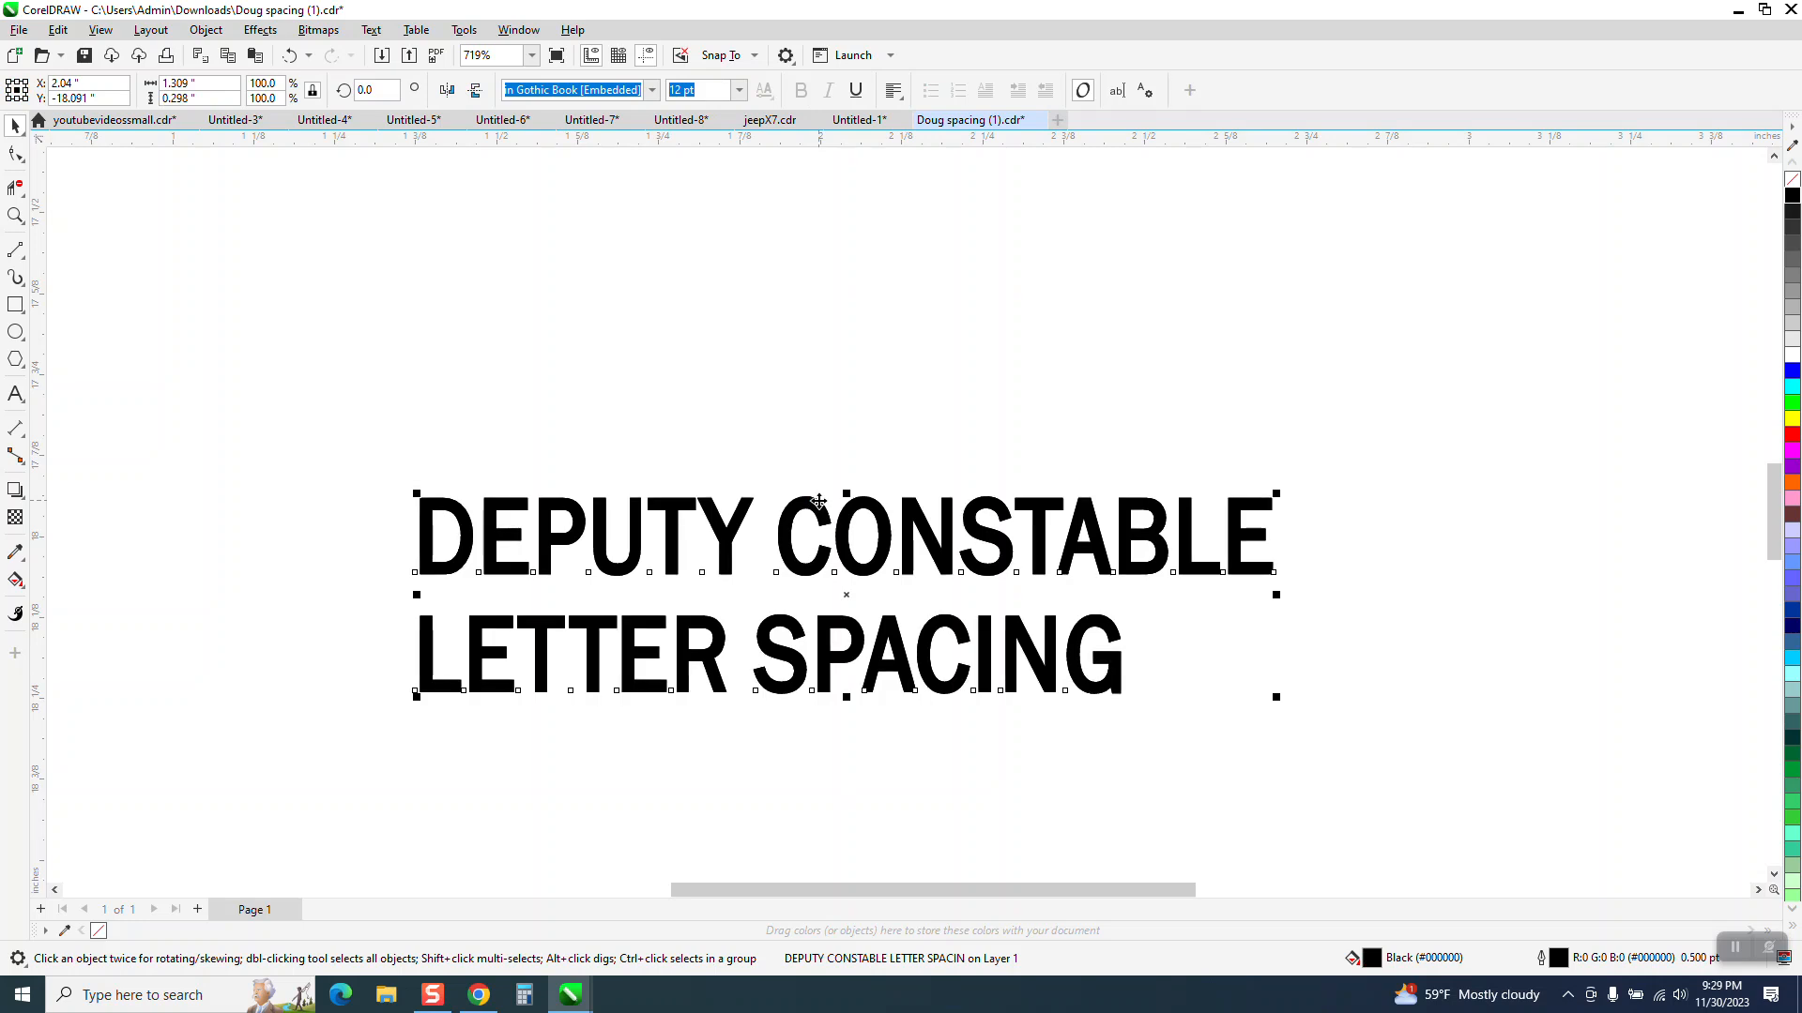
click(727, 345)
click(998, 511)
key(ctrl+d)
key(ctrl+d)
key(ctrl+d)
key(ctrl+d)
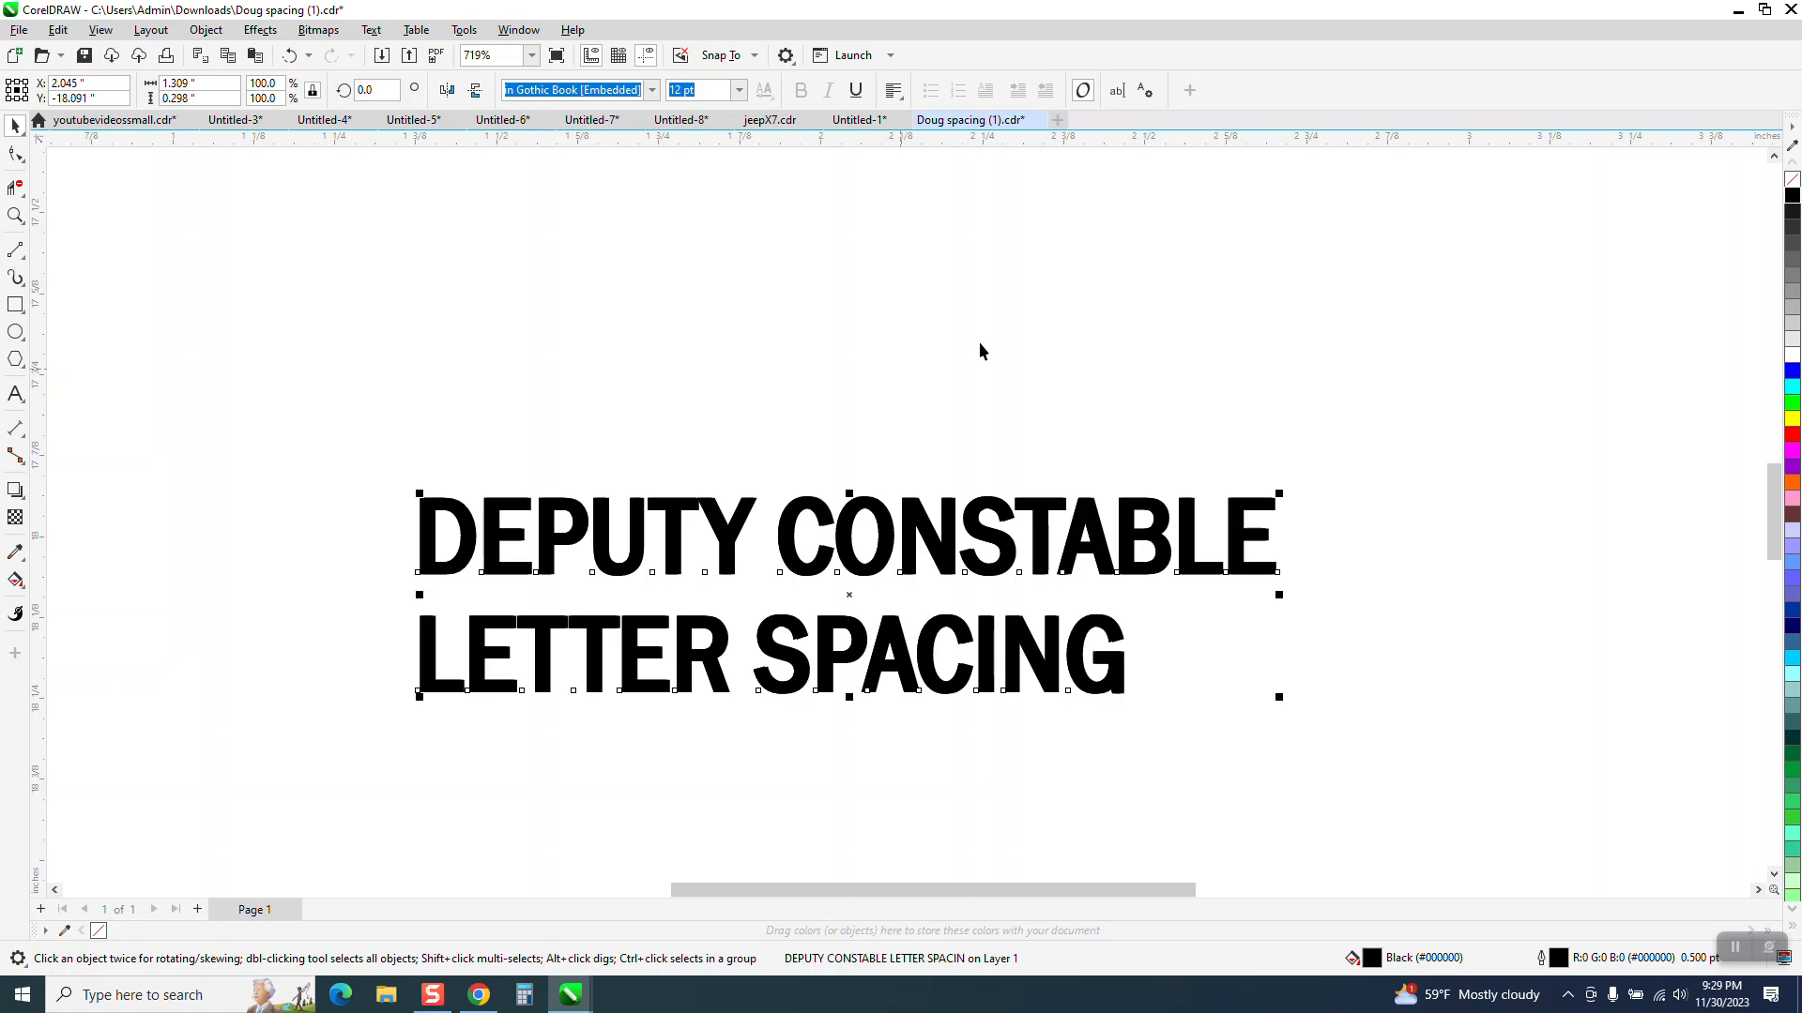
Step: Try a red fill and a red outline on the duplicated text, undoing each color change
click(1792, 437)
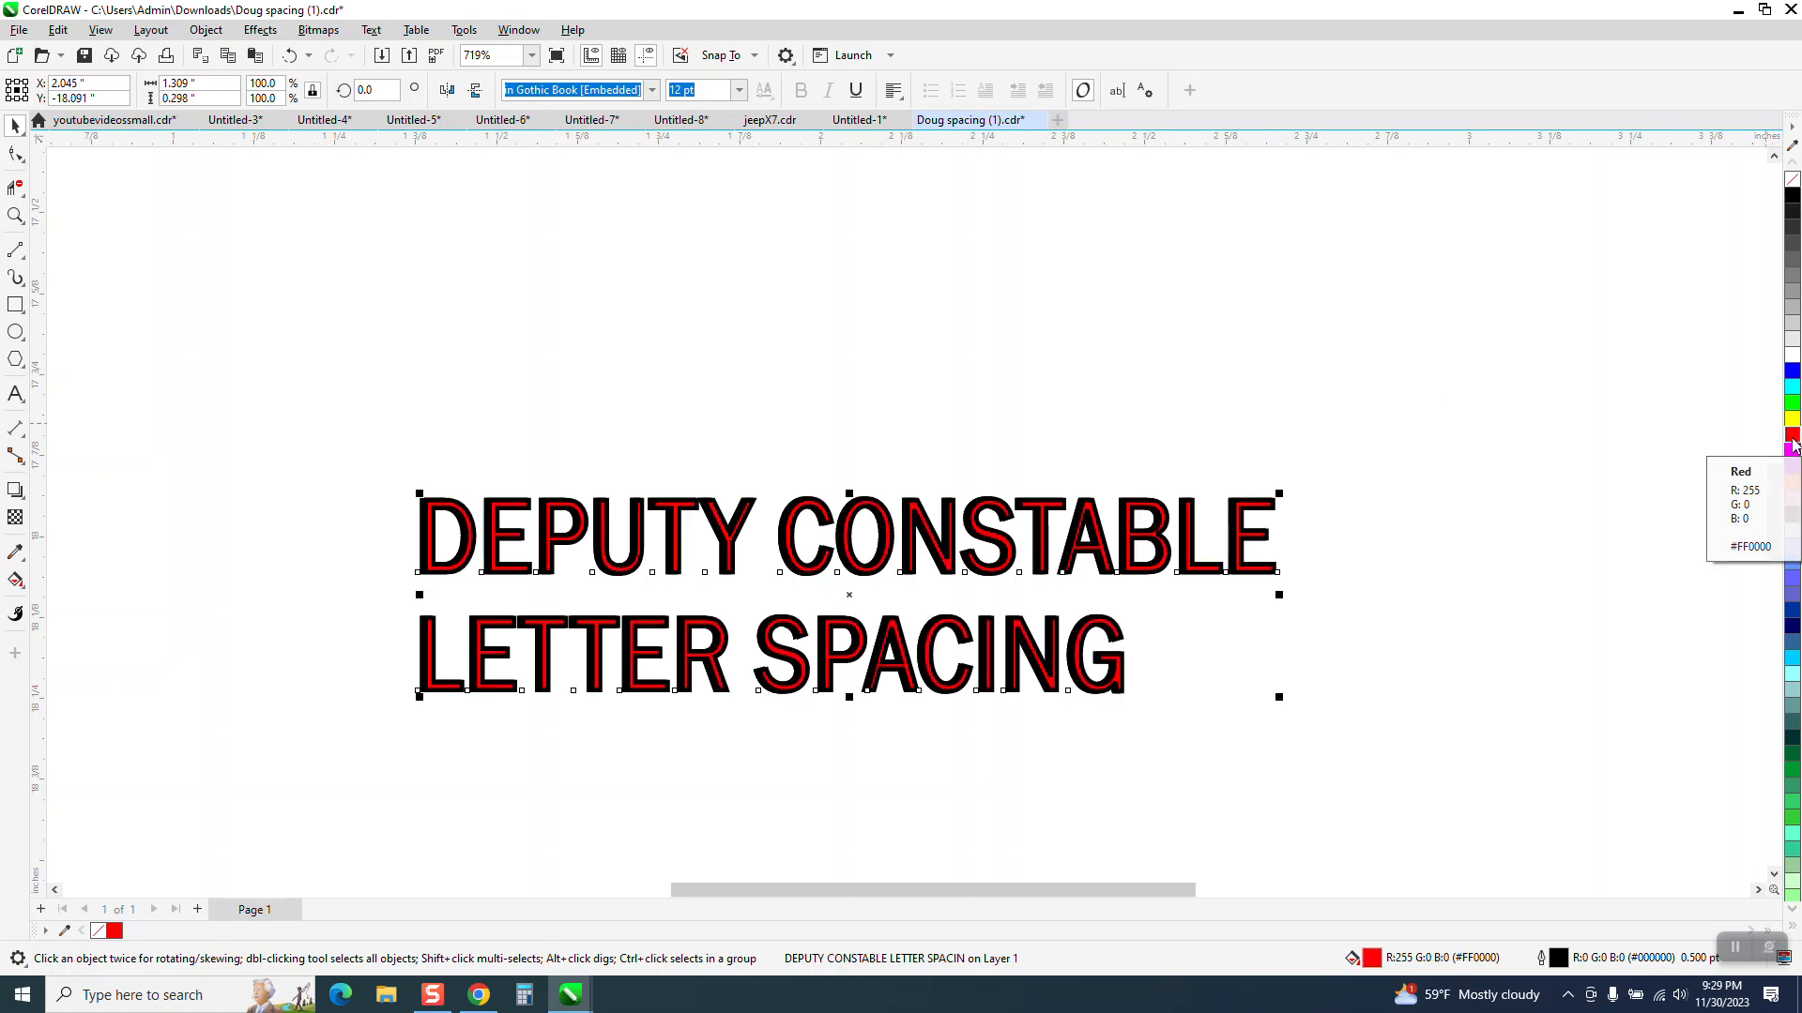
click(289, 54)
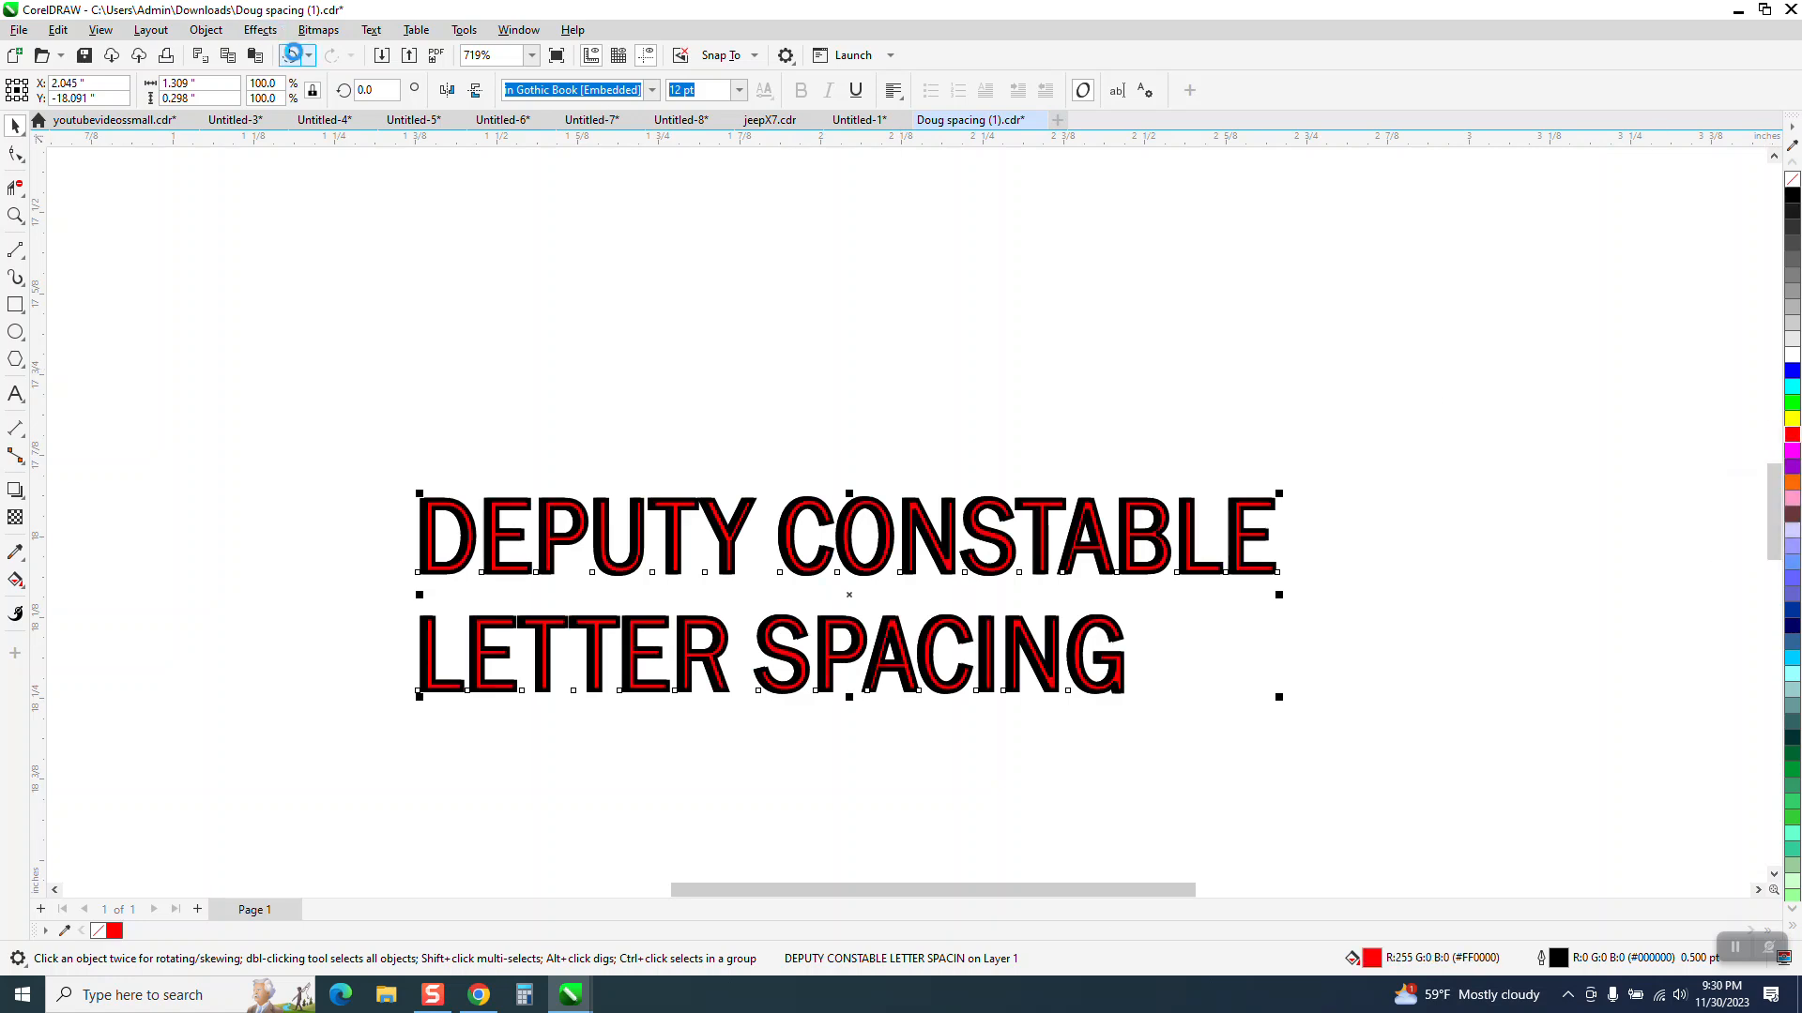
right_click(1793, 437)
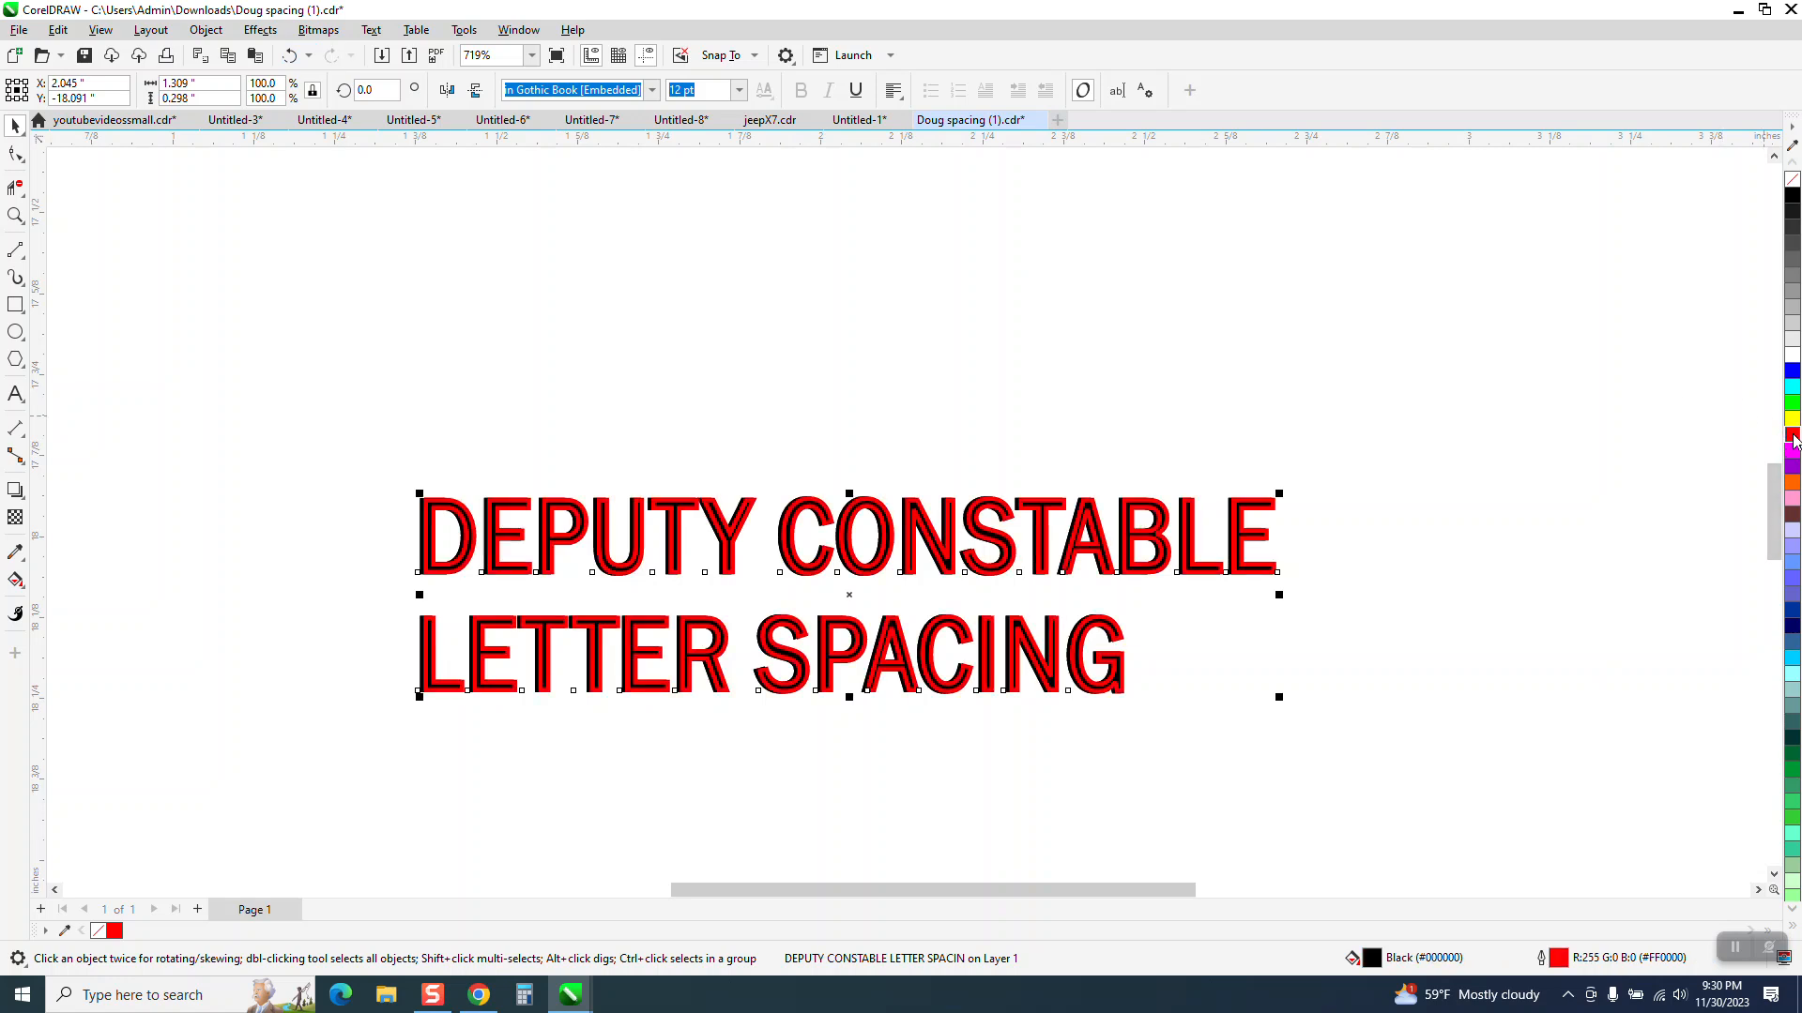
click(289, 54)
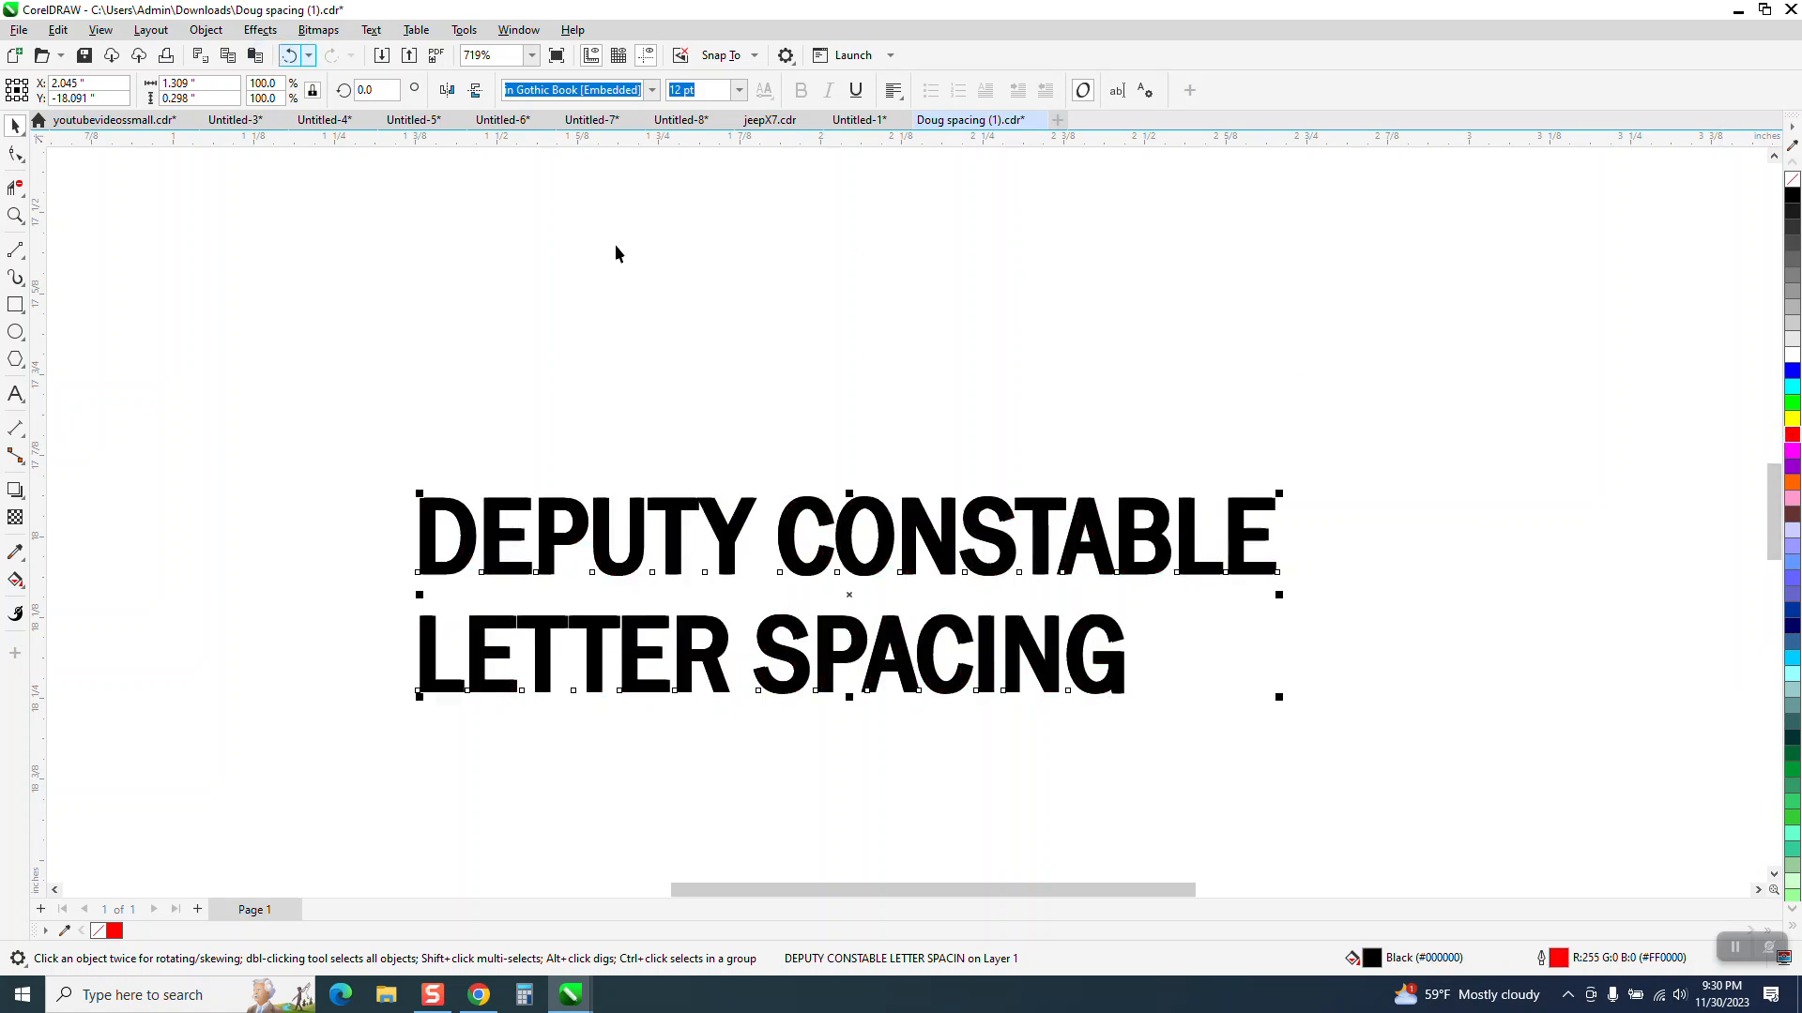
Step: Duplicate the selected text in place again and nudge the new copy about 0.016 inches to the right
key(plus)
key(Right)
key(Right)
key(Right)
key(Right)
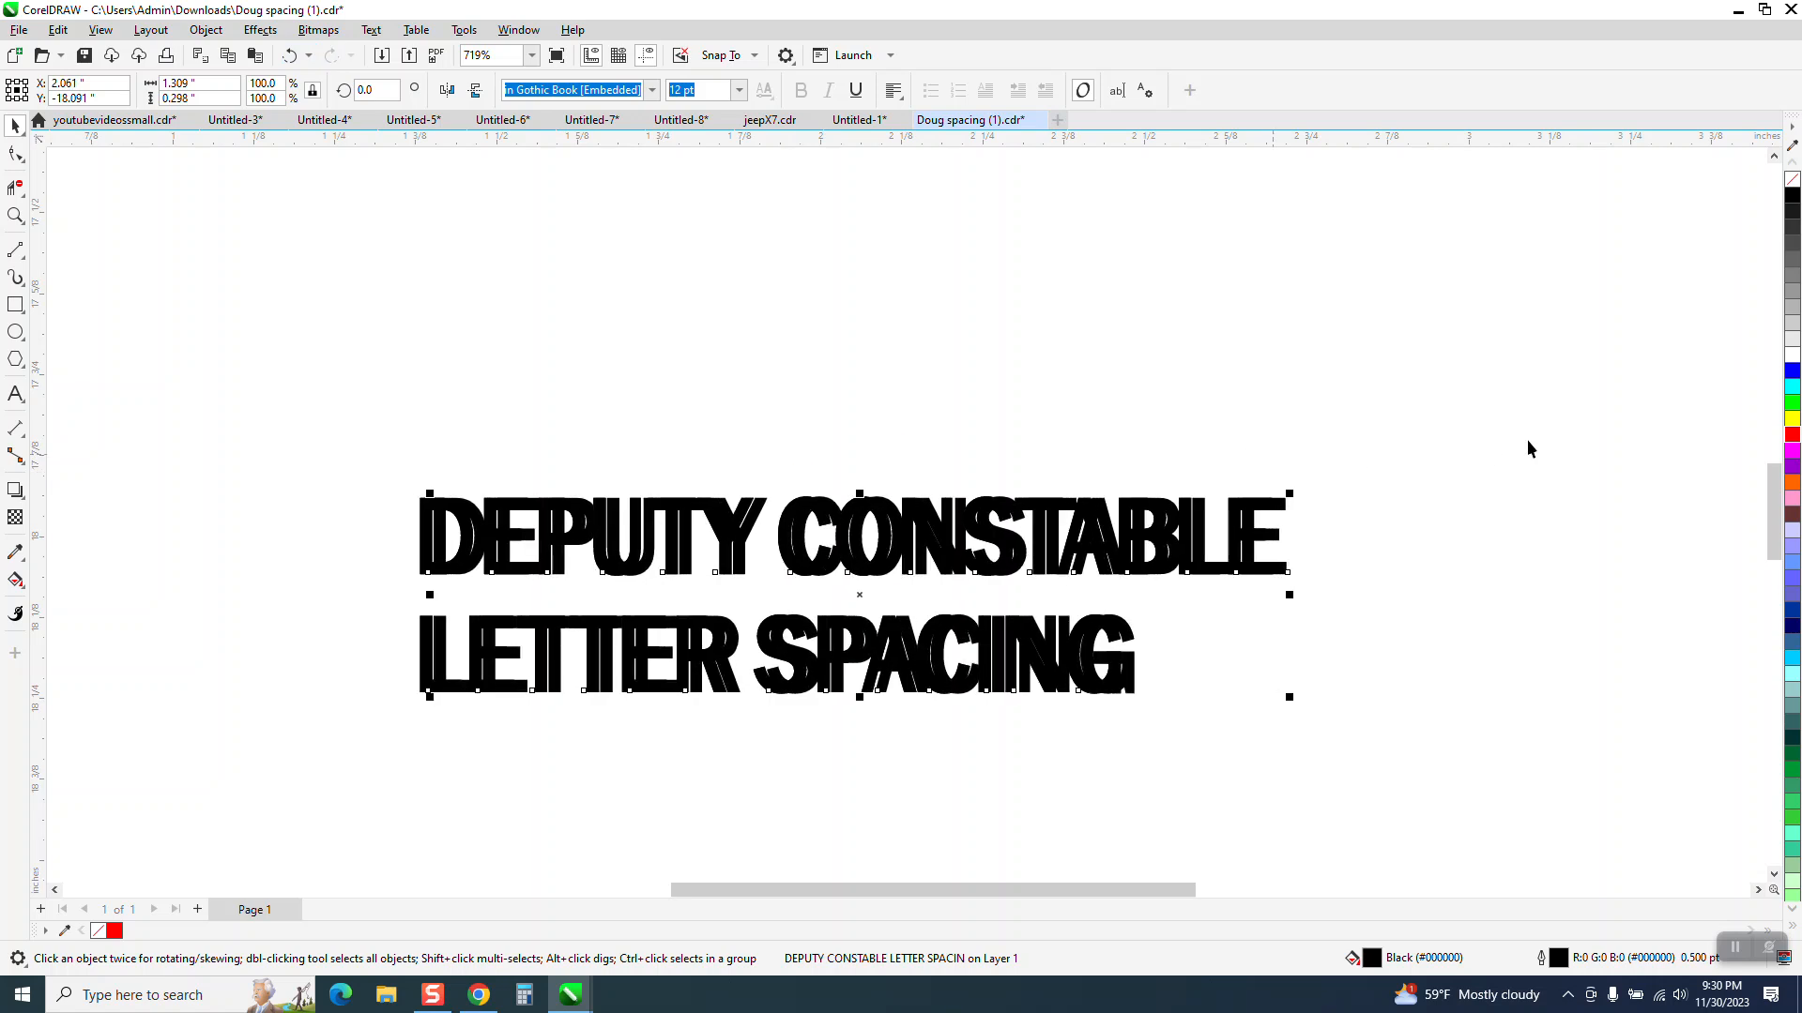
Step: Try filling the newest text copy with red, undo the fill, and deselect it
click(1792, 435)
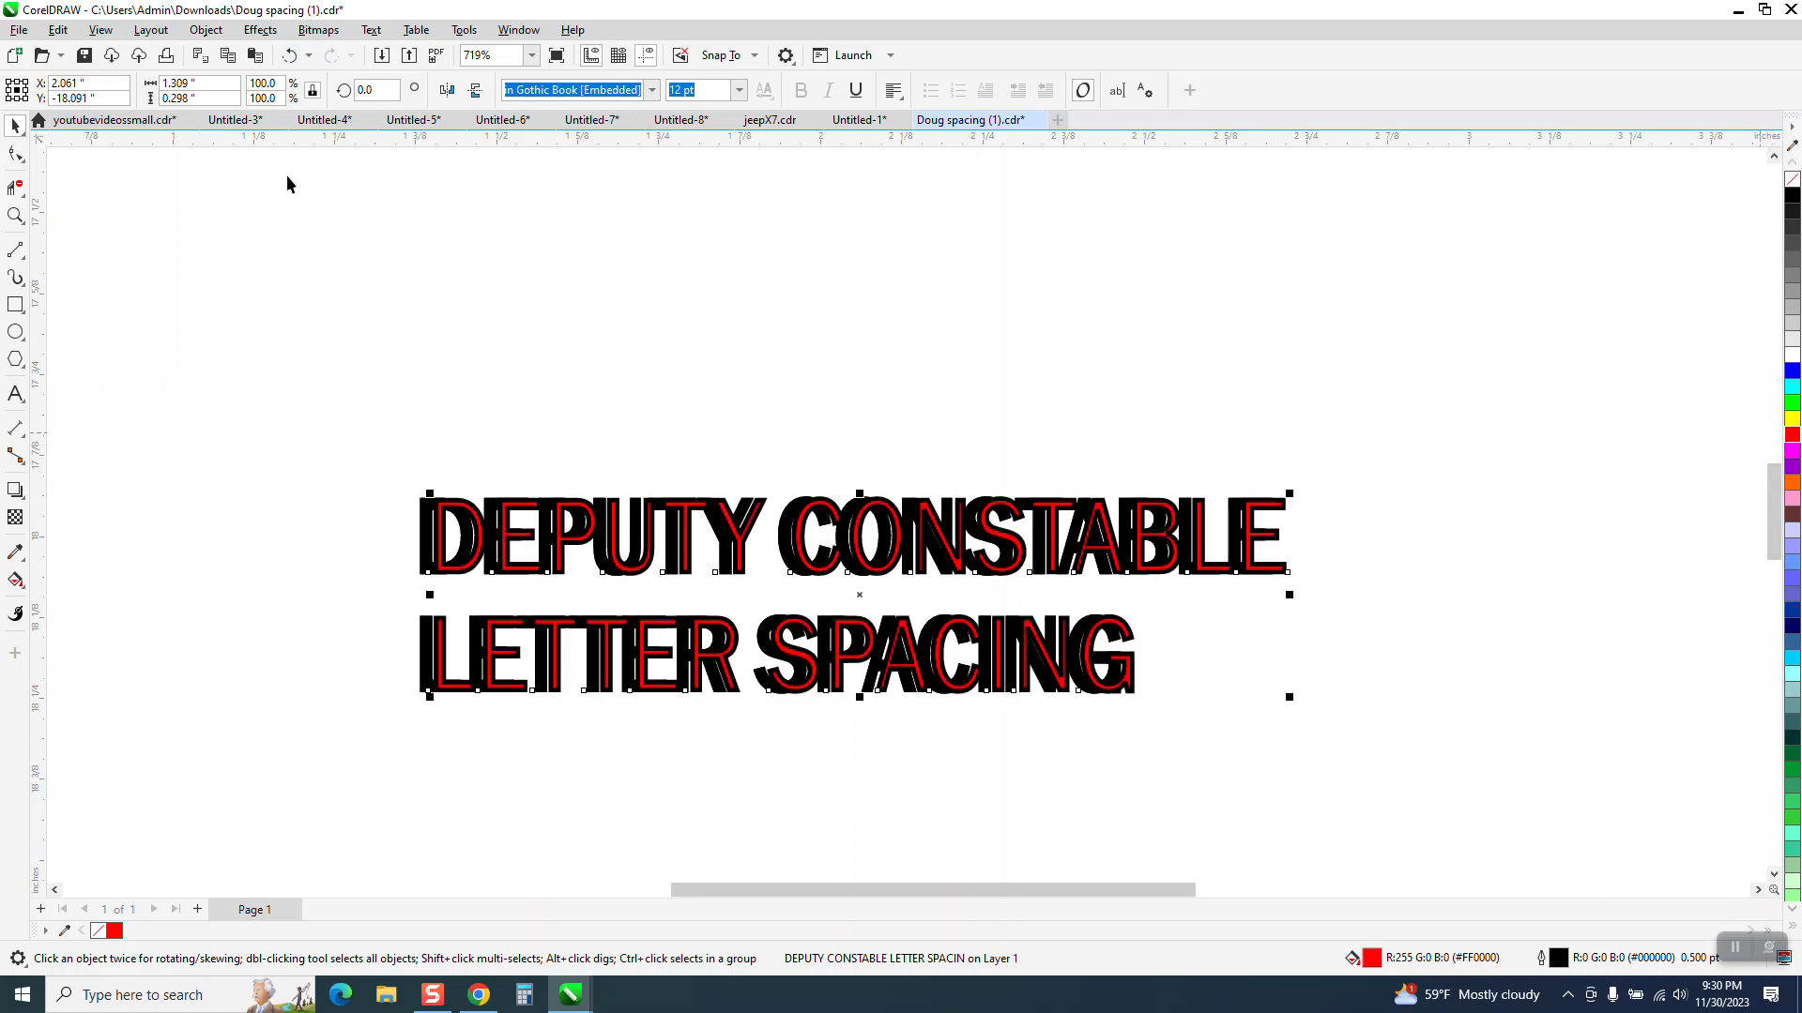
click(289, 56)
click(555, 295)
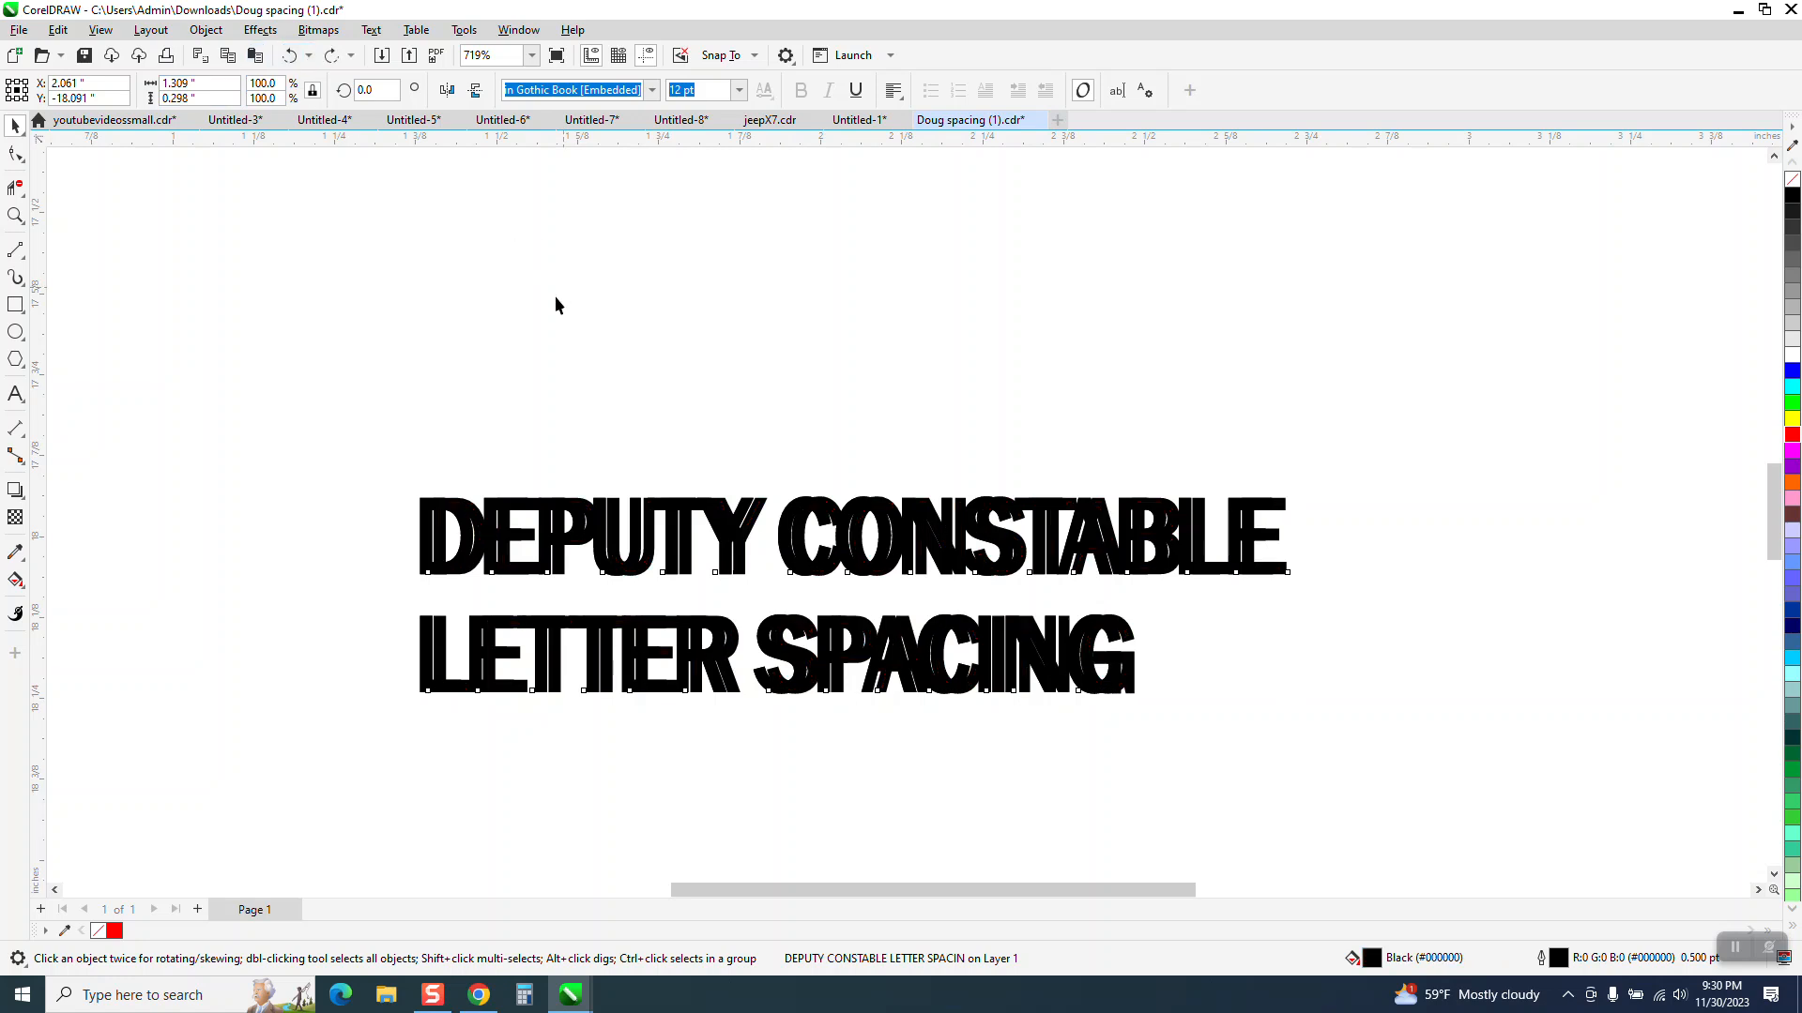
Step: Select the original text behind the copies and set both its fill and outline to red
click(425, 511)
click(1793, 435)
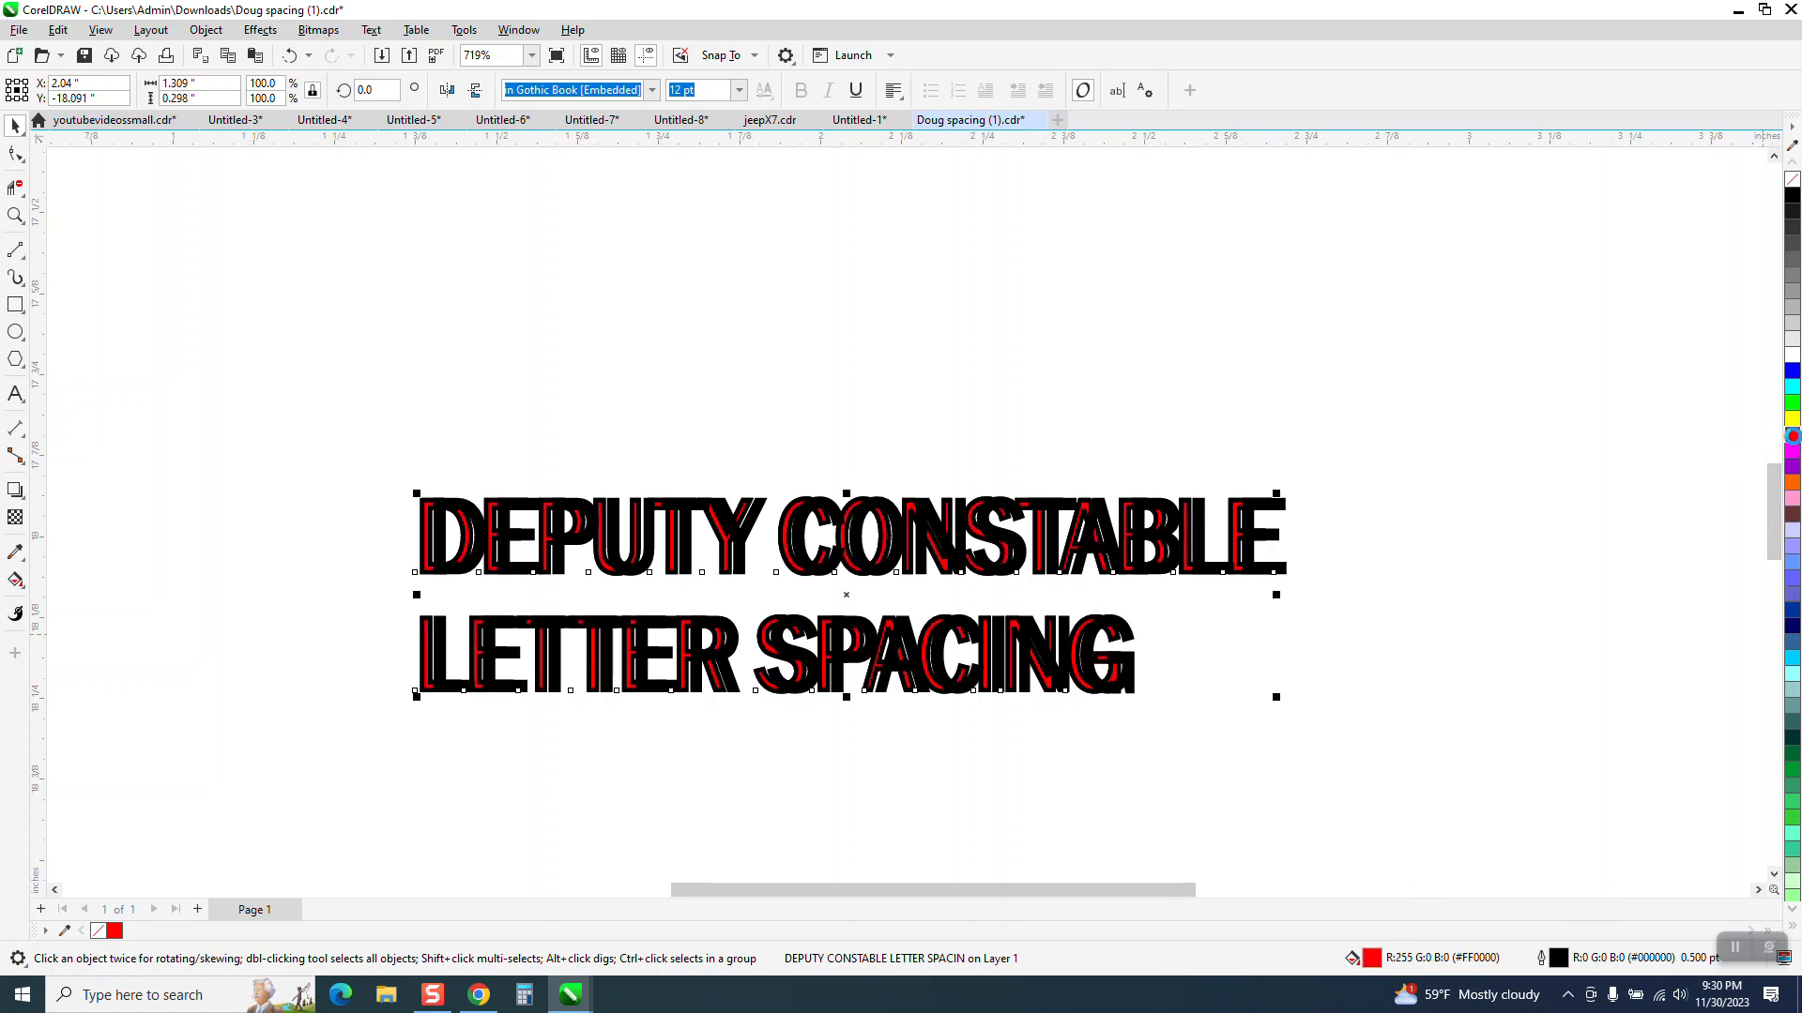
right_click(1792, 435)
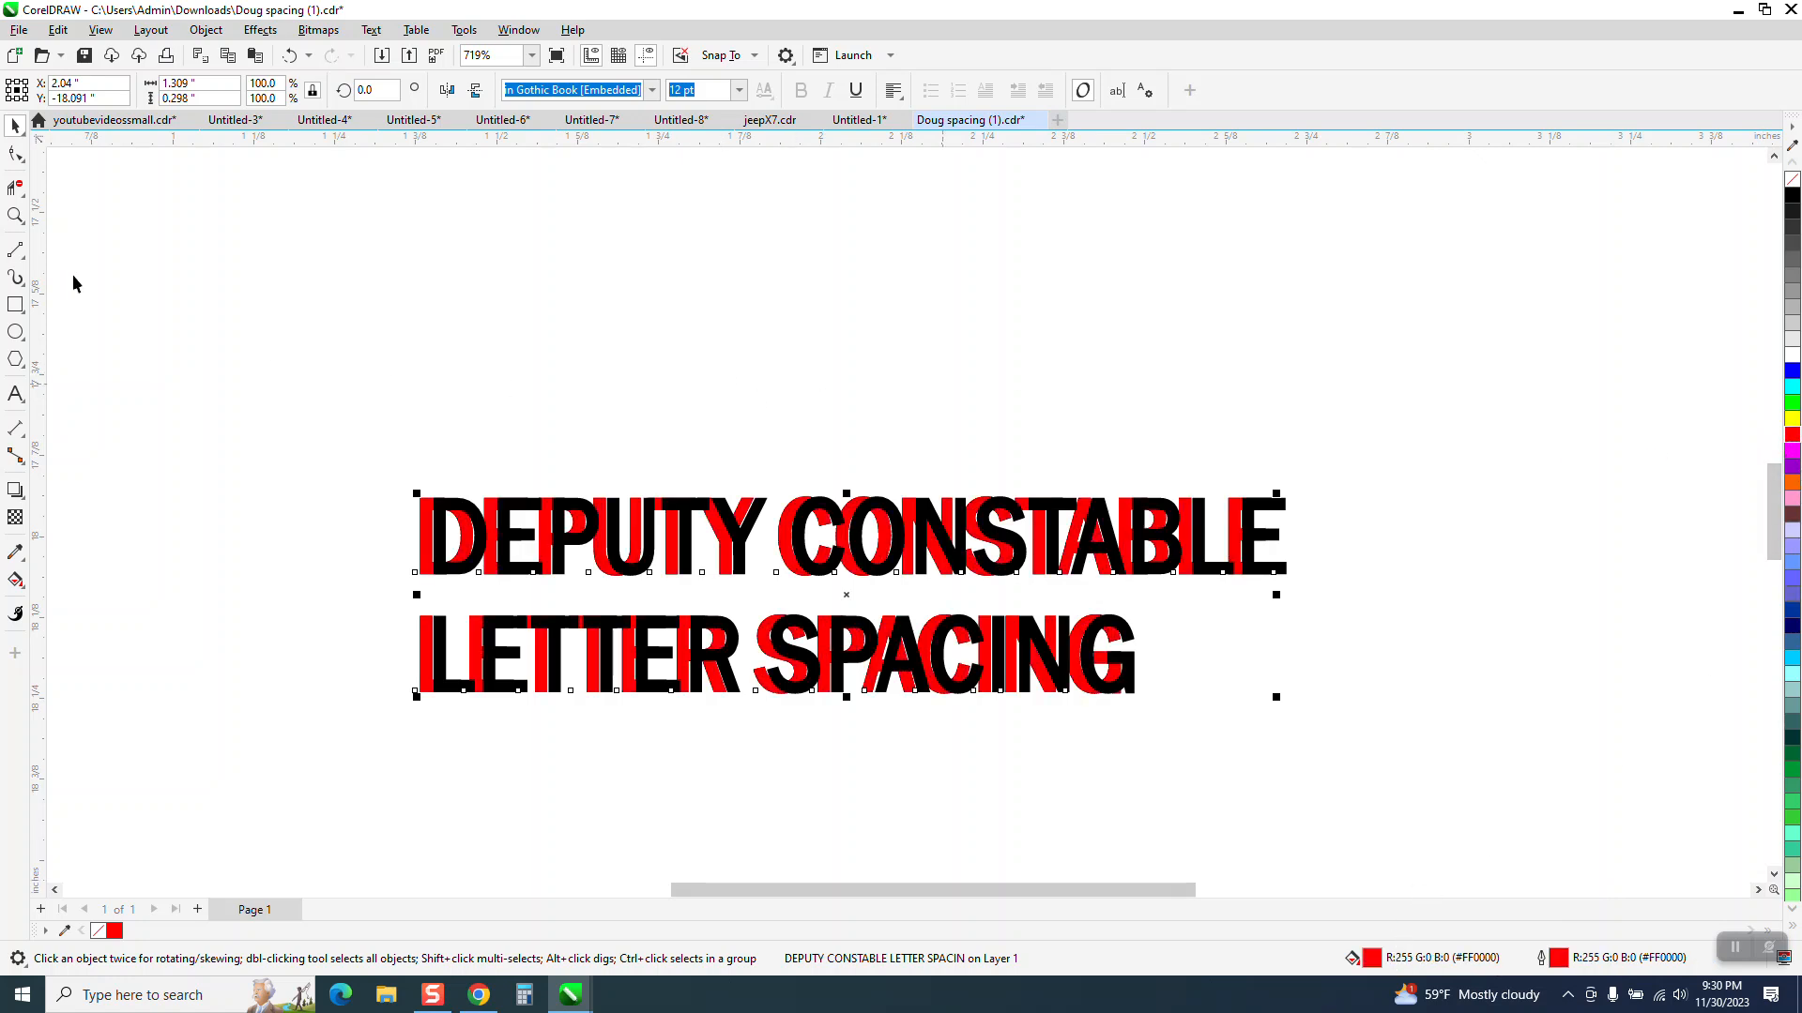
Step: Nudge the red text about 0.007 inches to the right behind the black copies
click(15, 216)
drag(421, 441, 892, 745)
click(15, 124)
key(Right)
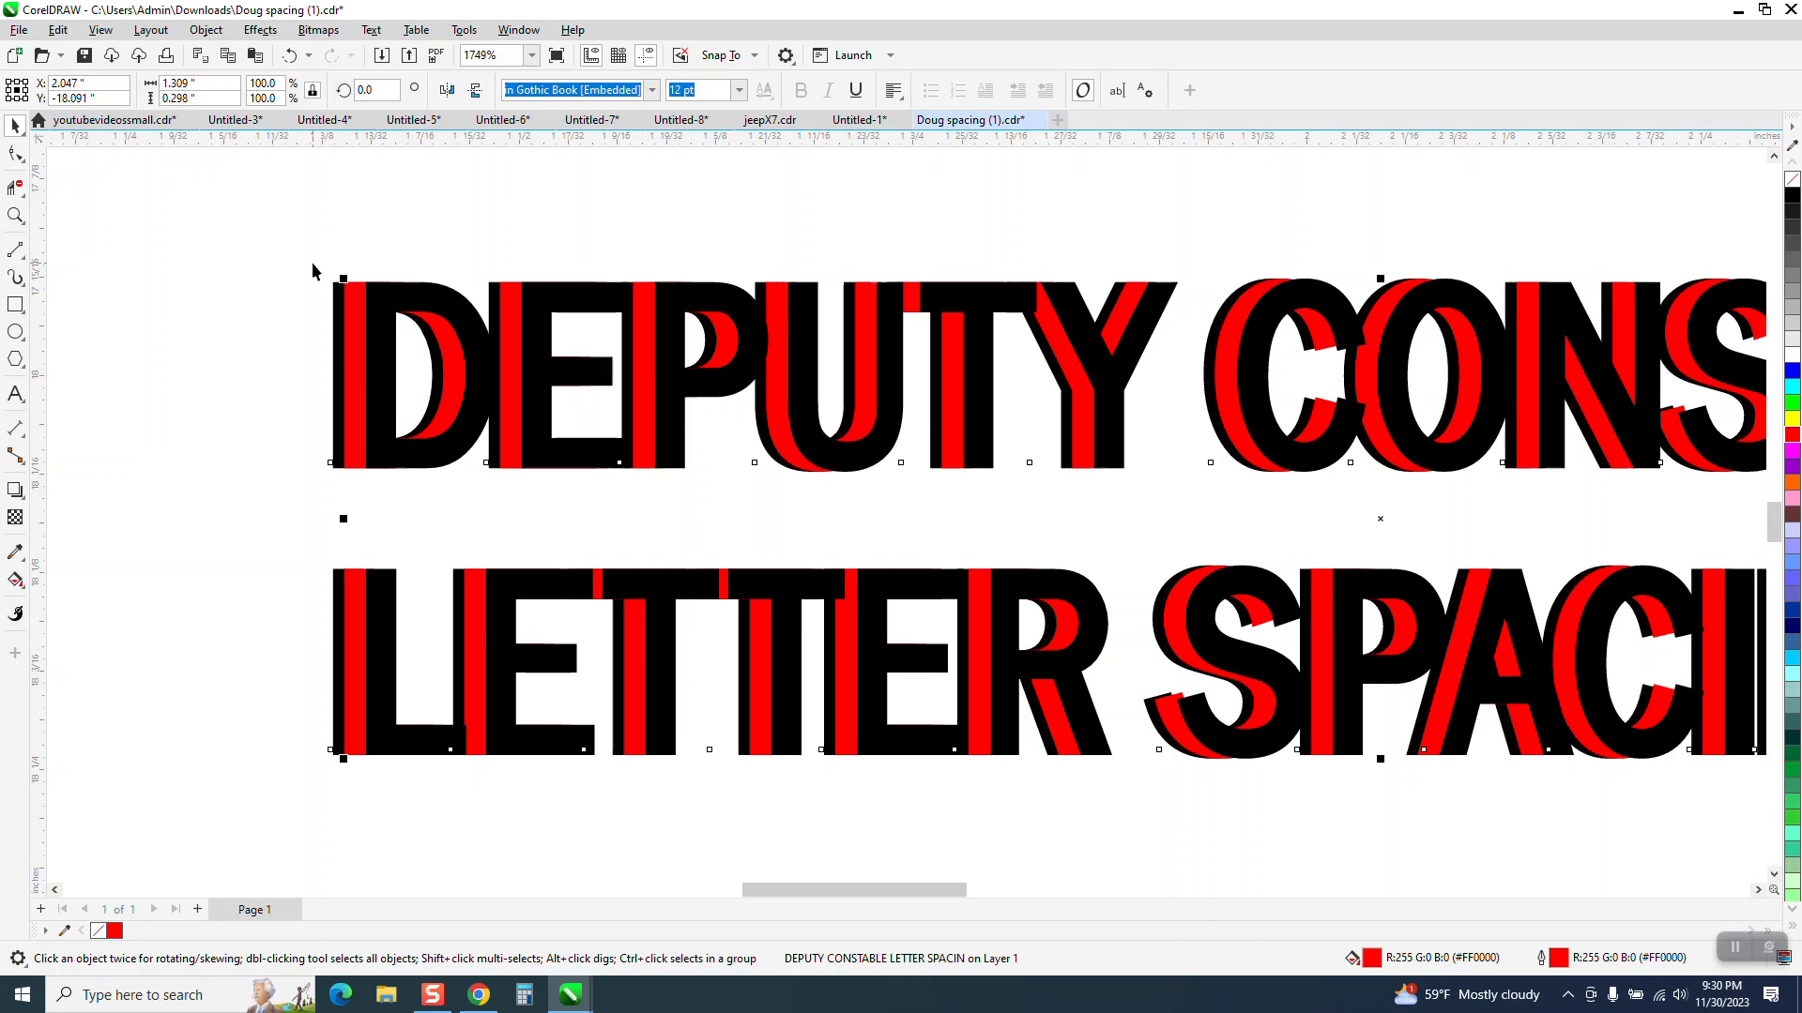
Step: Move the red text down and left, clear of the black copies, and pull out and delete the surplus black copy
drag(351, 295, 165, 429)
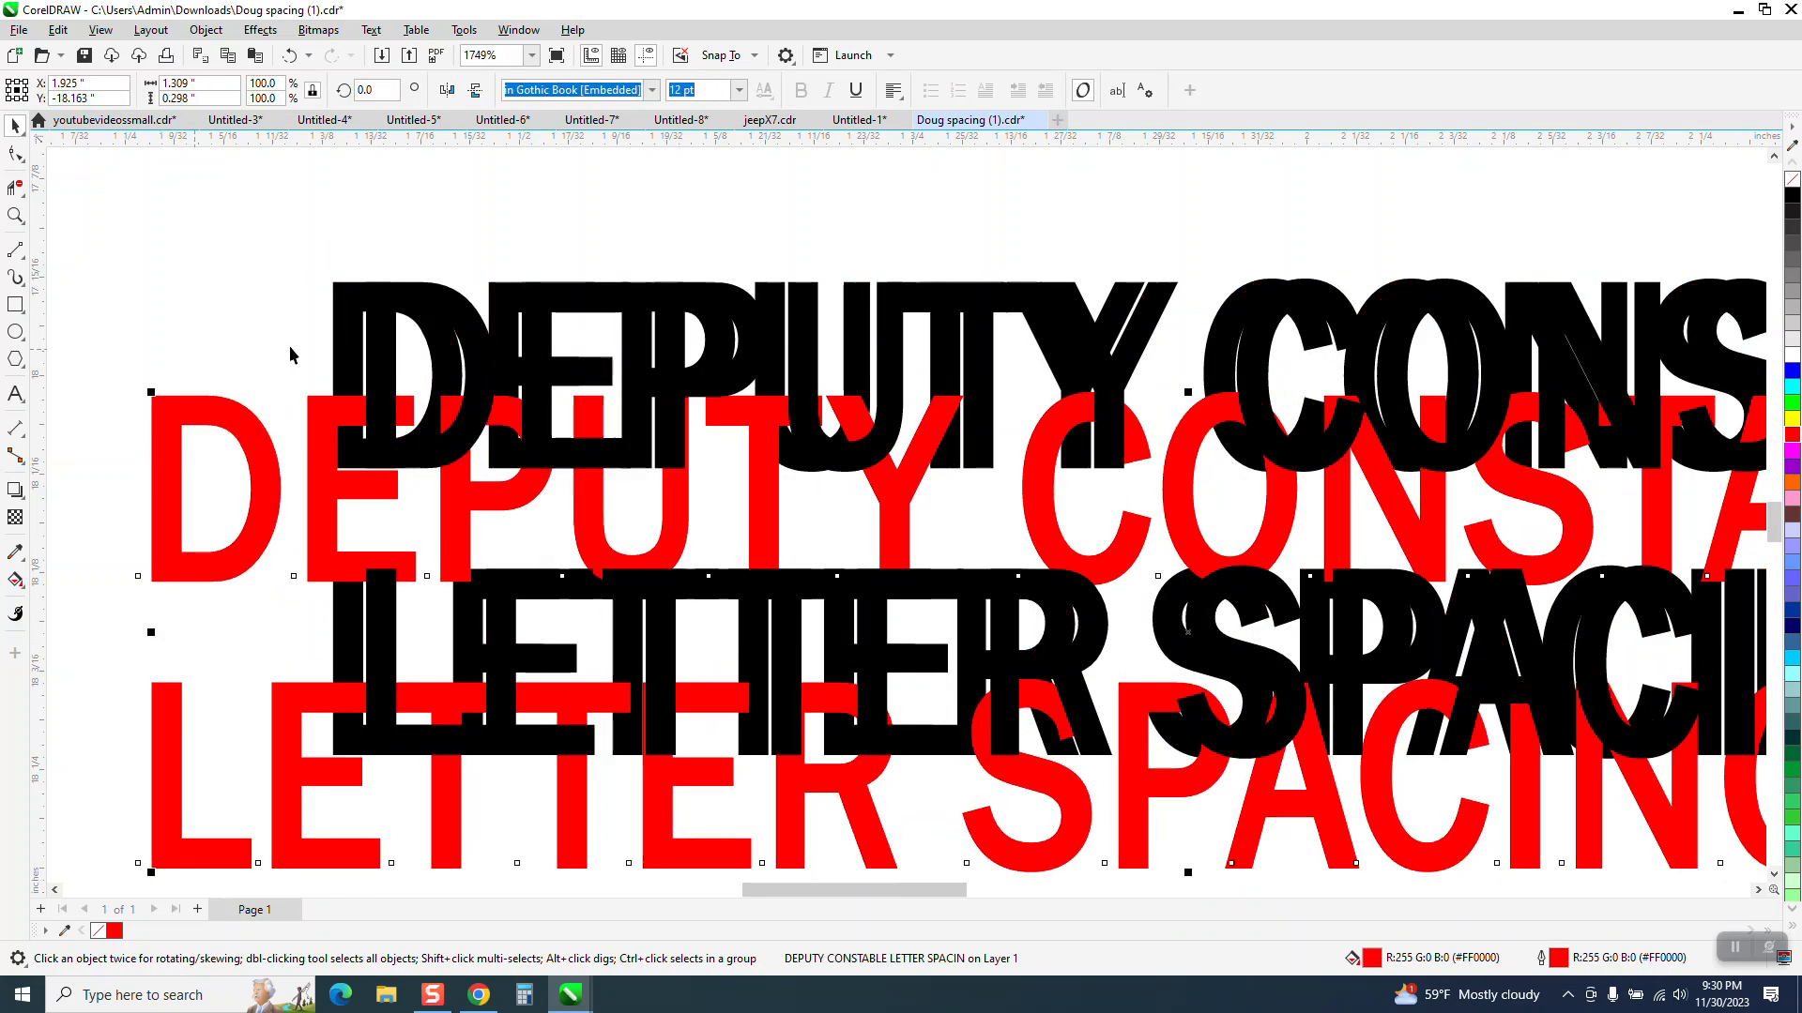
drag(343, 313, 198, 252)
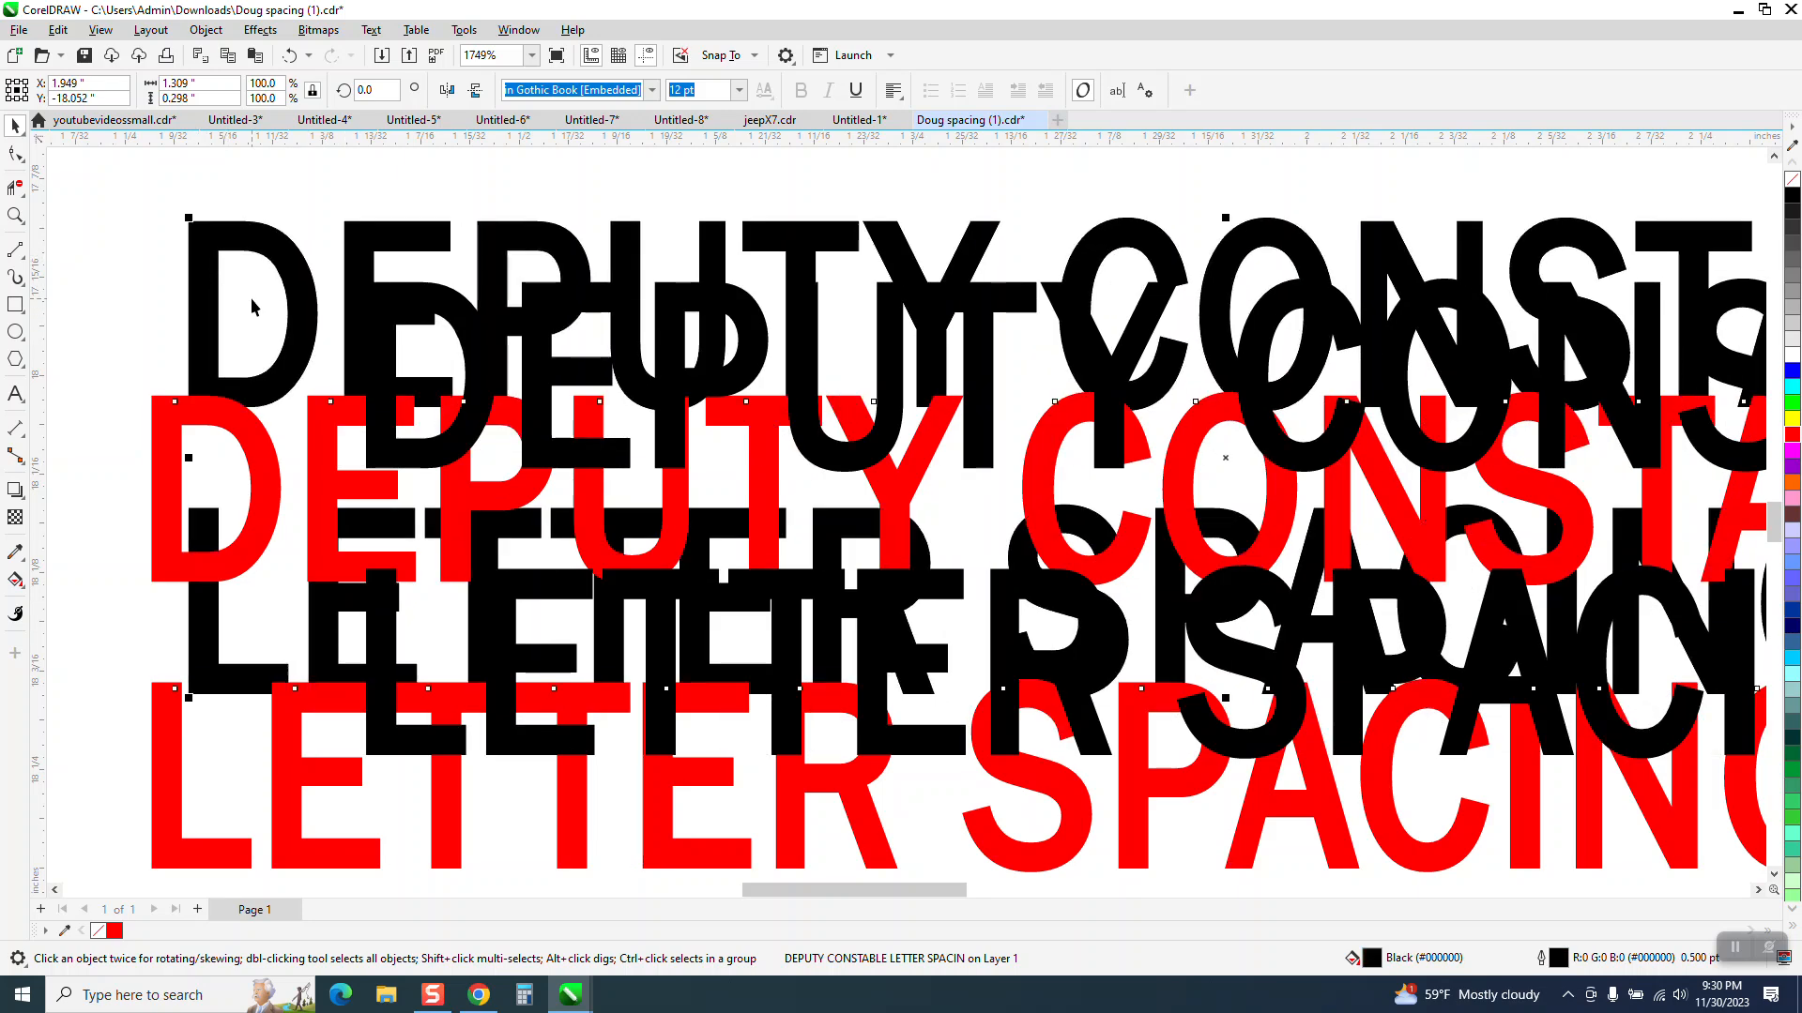
key(Delete)
Step: Select the red and black texts together and center both on the page
scroll(423, 320, down, 5)
drag(199, 247, 1216, 576)
key(p)
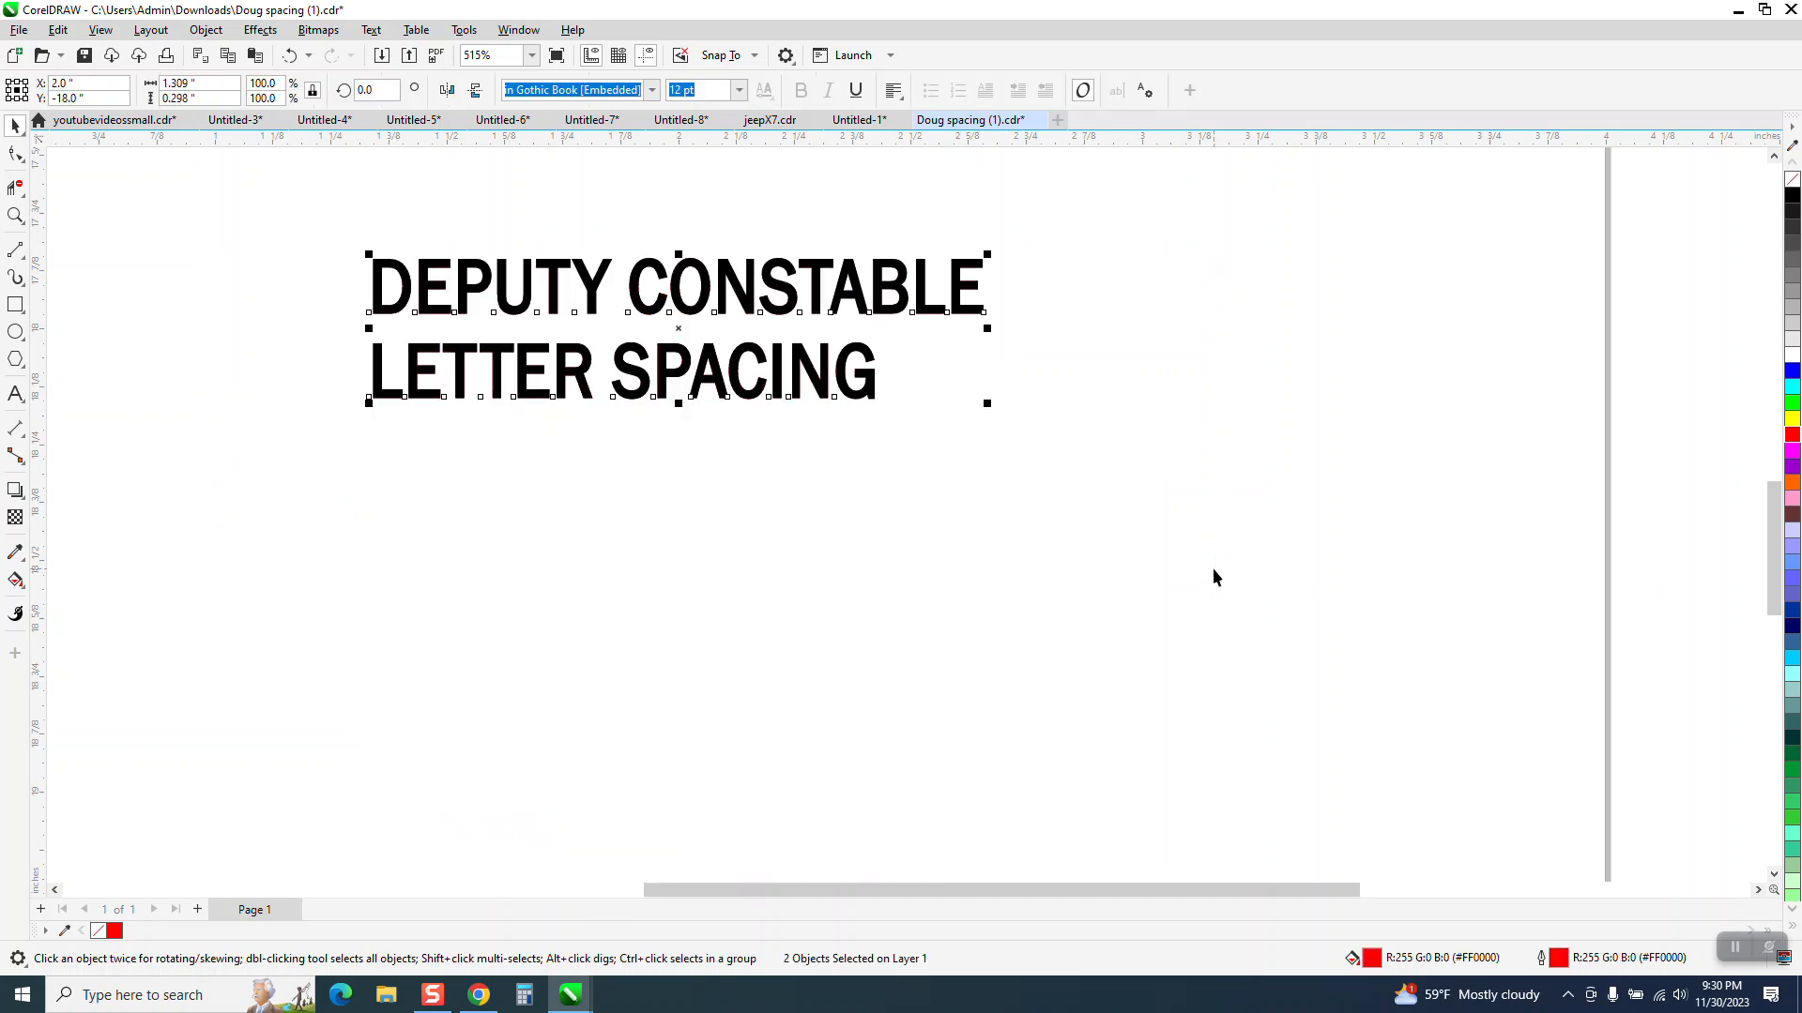
Step: Nudge only the black text about 0.018 inches right of the red text, and back to about 0.012 inches left of it
click(795, 542)
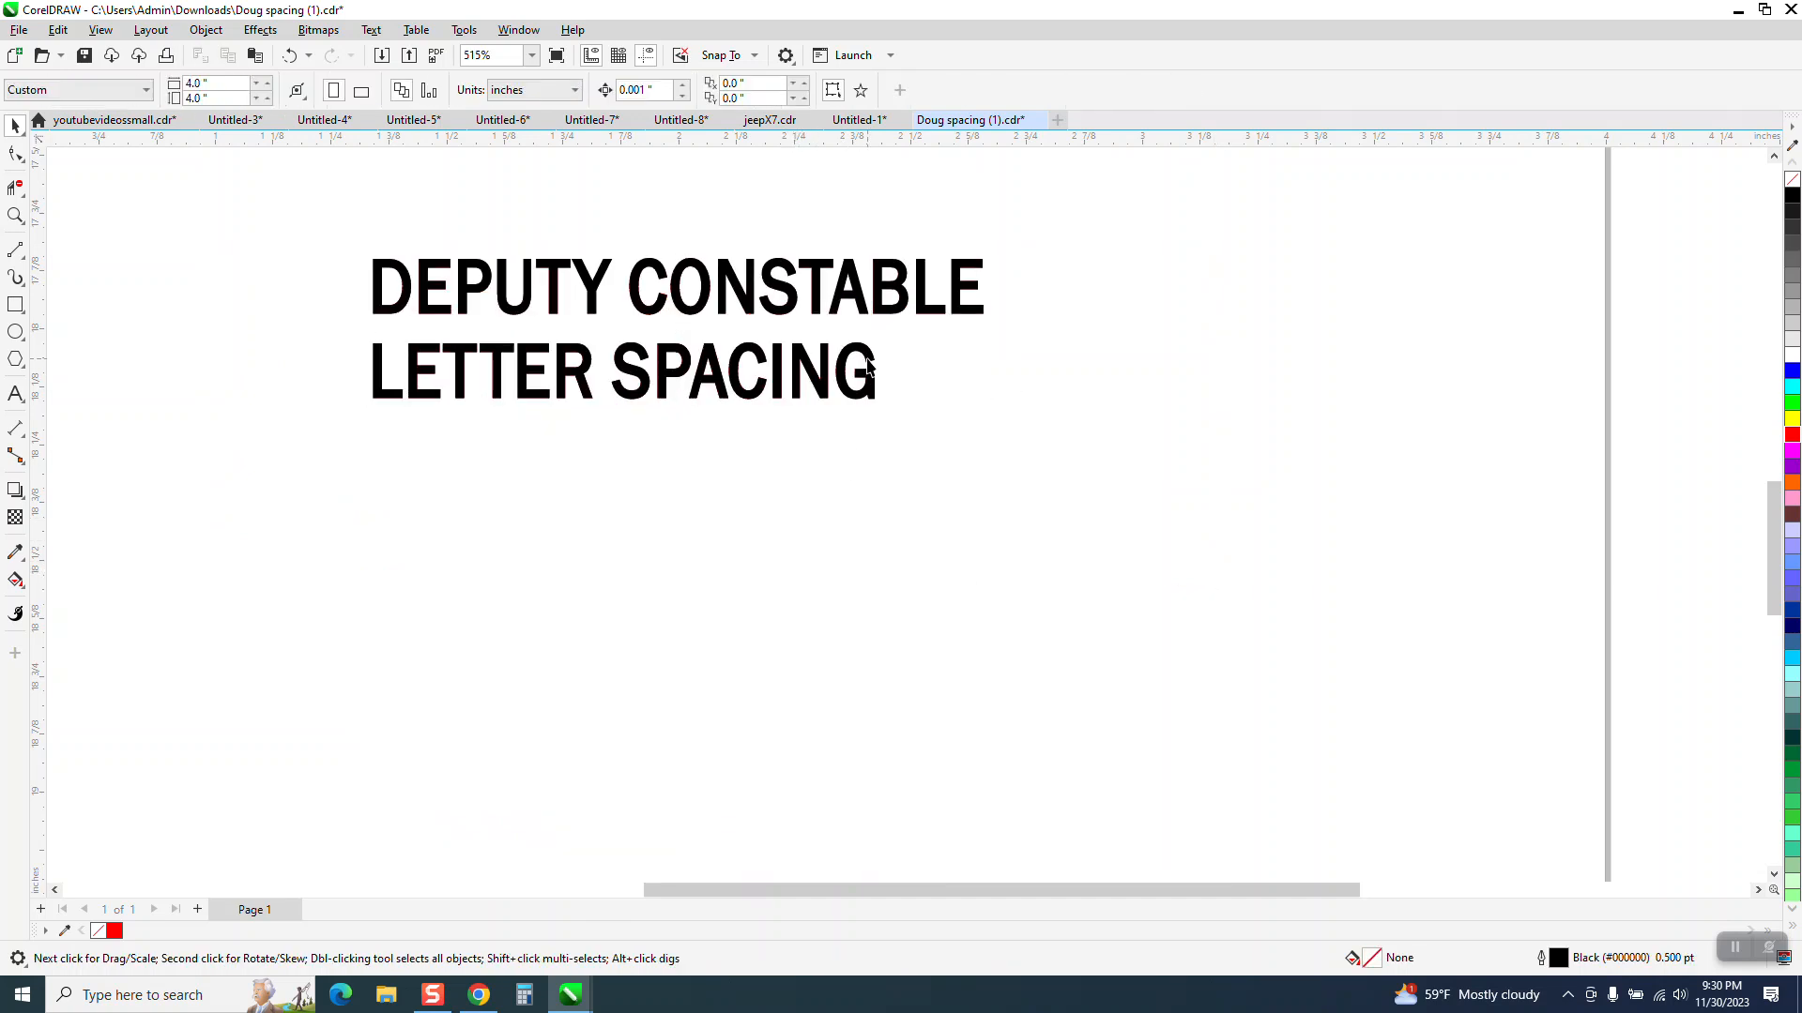
click(867, 372)
key(Right)
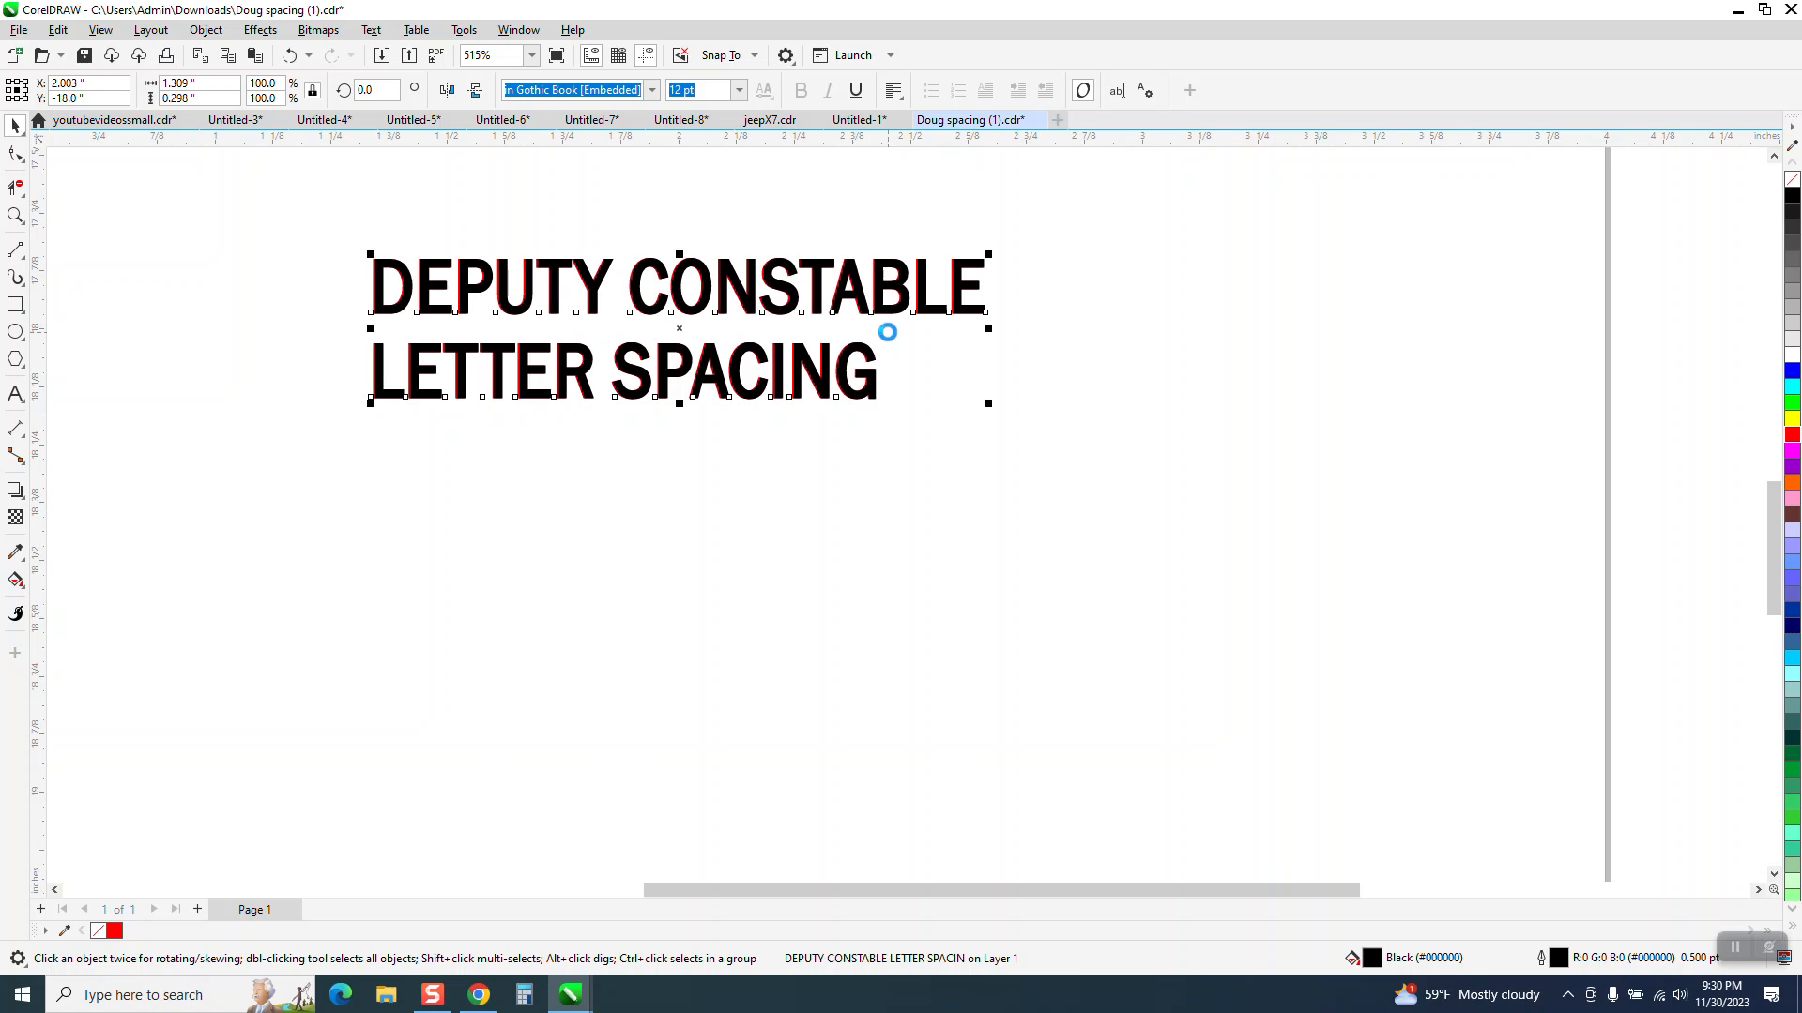
key(Right)
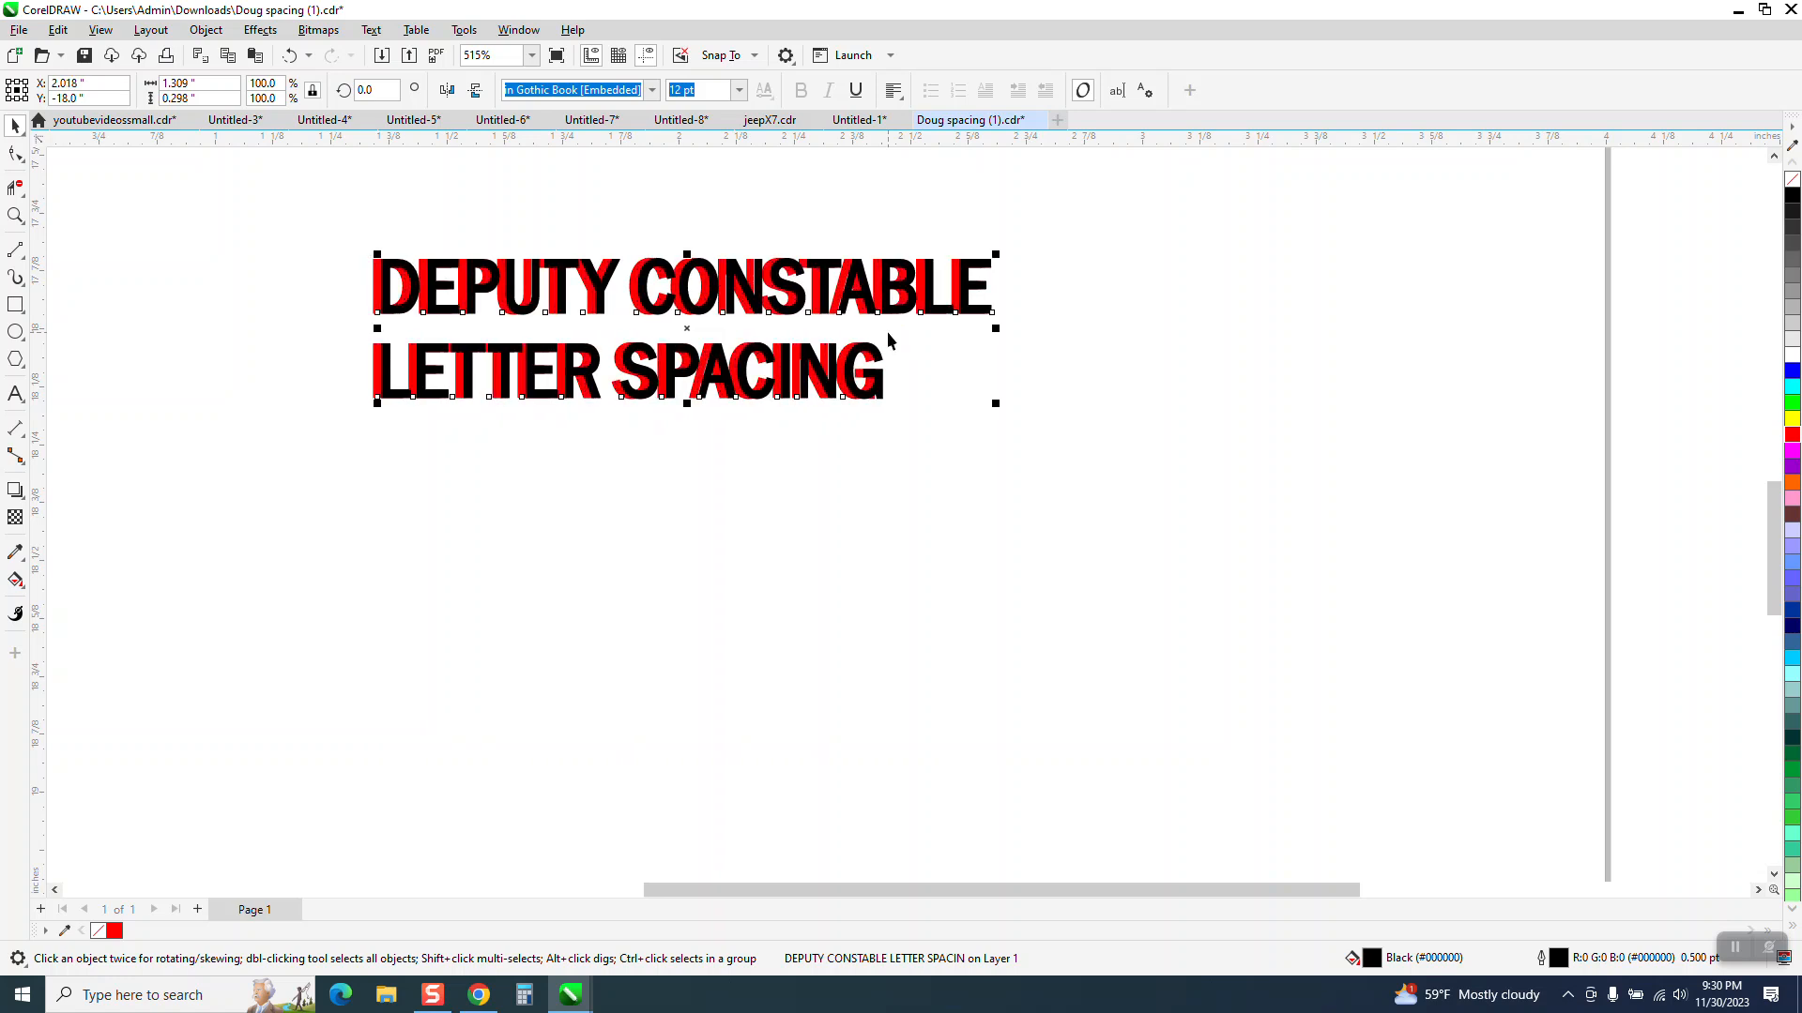
key(Left)
key(Left)
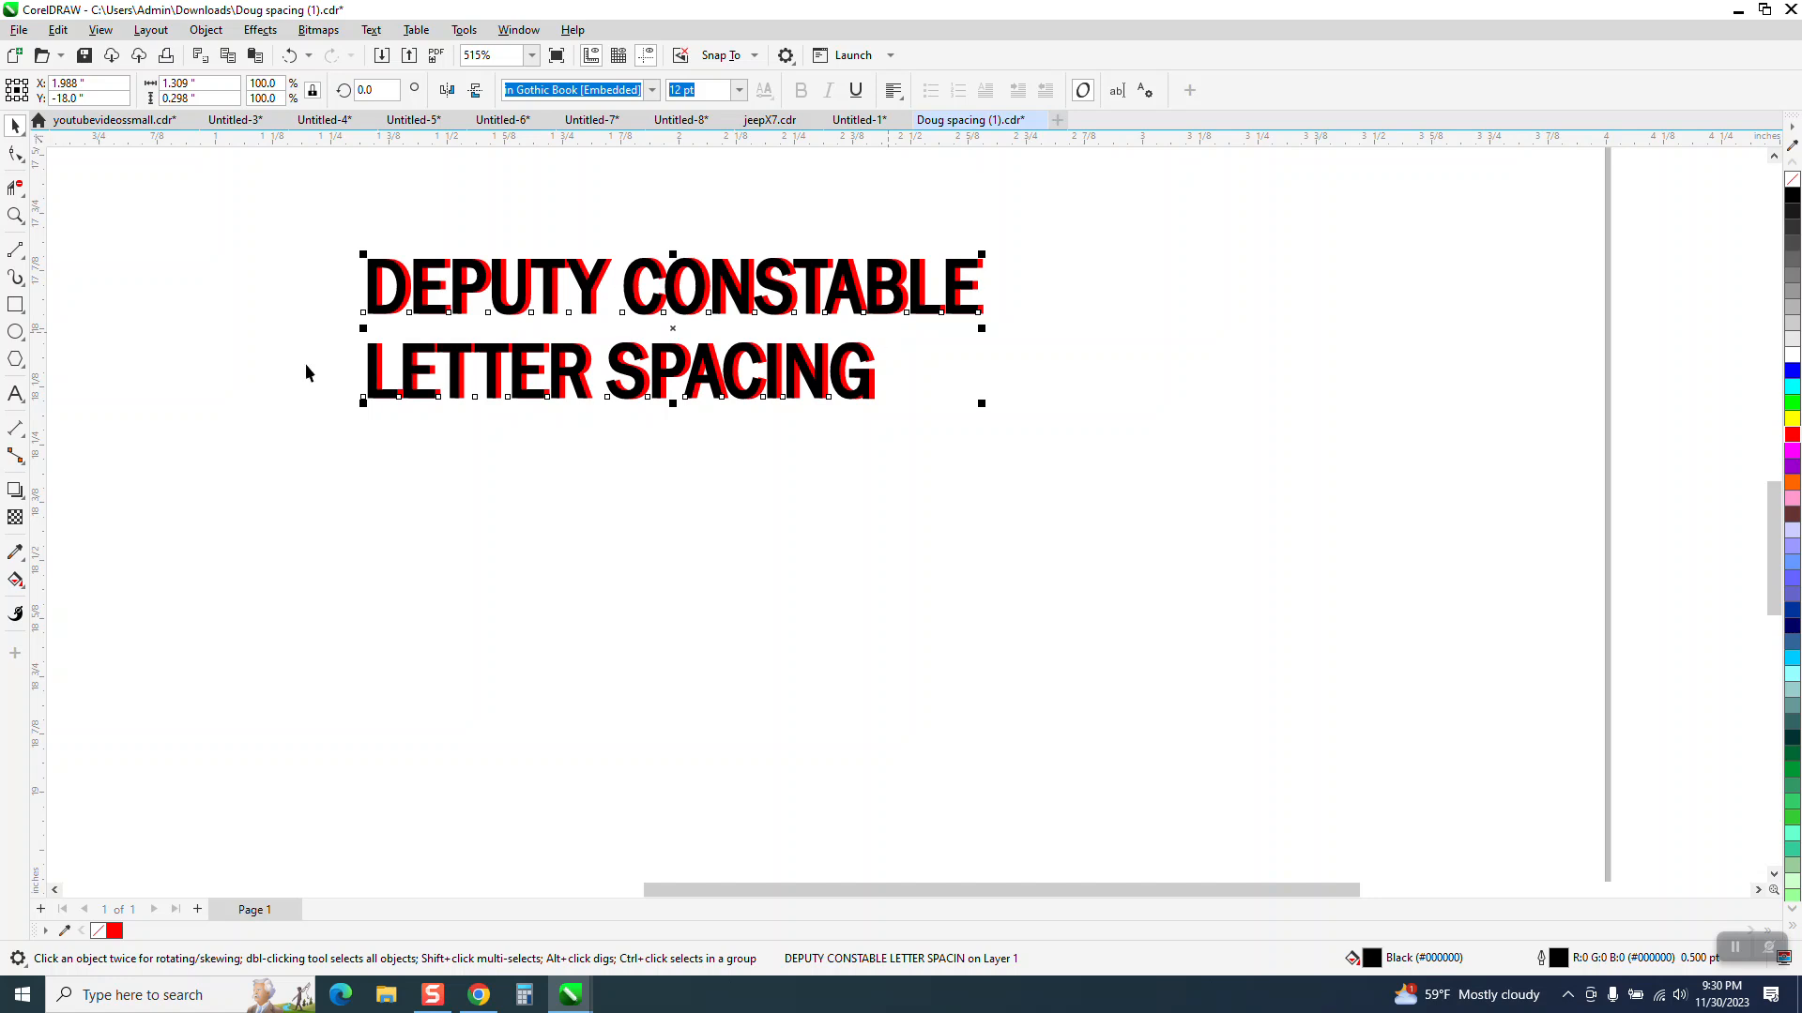
Step: Recolor the red shadow text behind the black text with a light gray #E6E6E6 fill and a slightly darker gray #CCCCCC outline
click(15, 216)
drag(239, 242, 1319, 517)
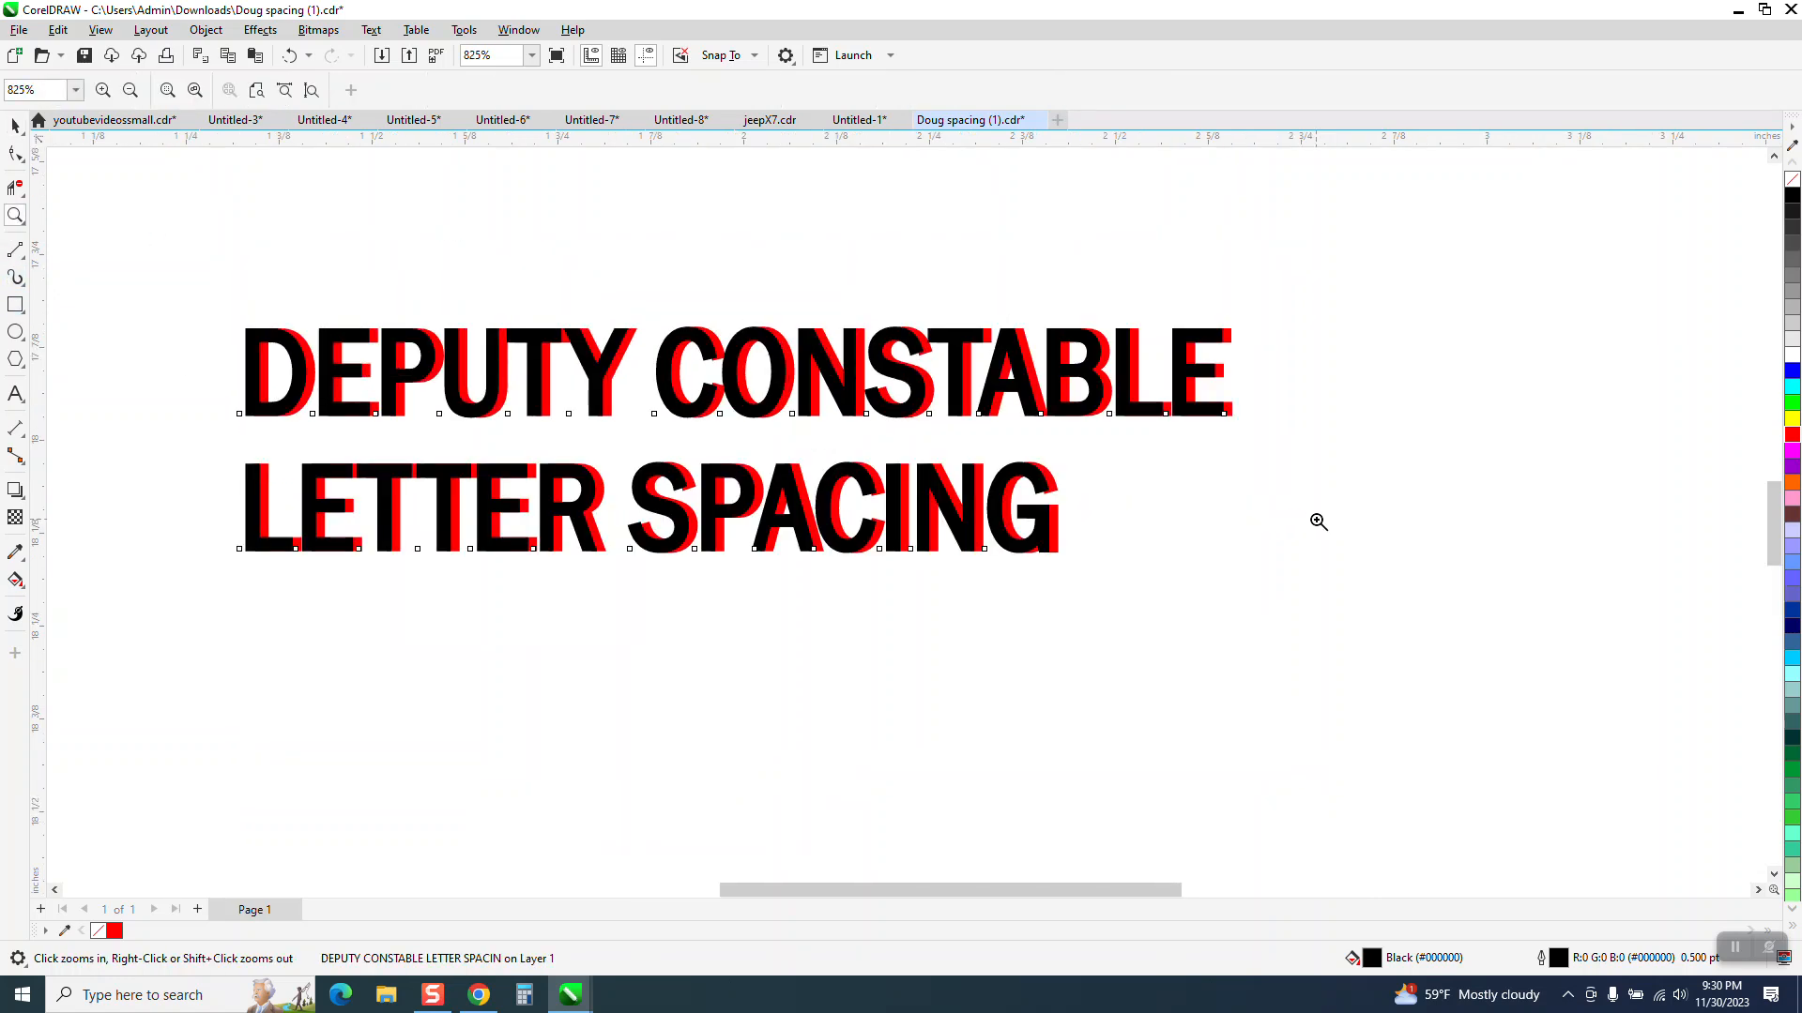
click(15, 125)
click(405, 312)
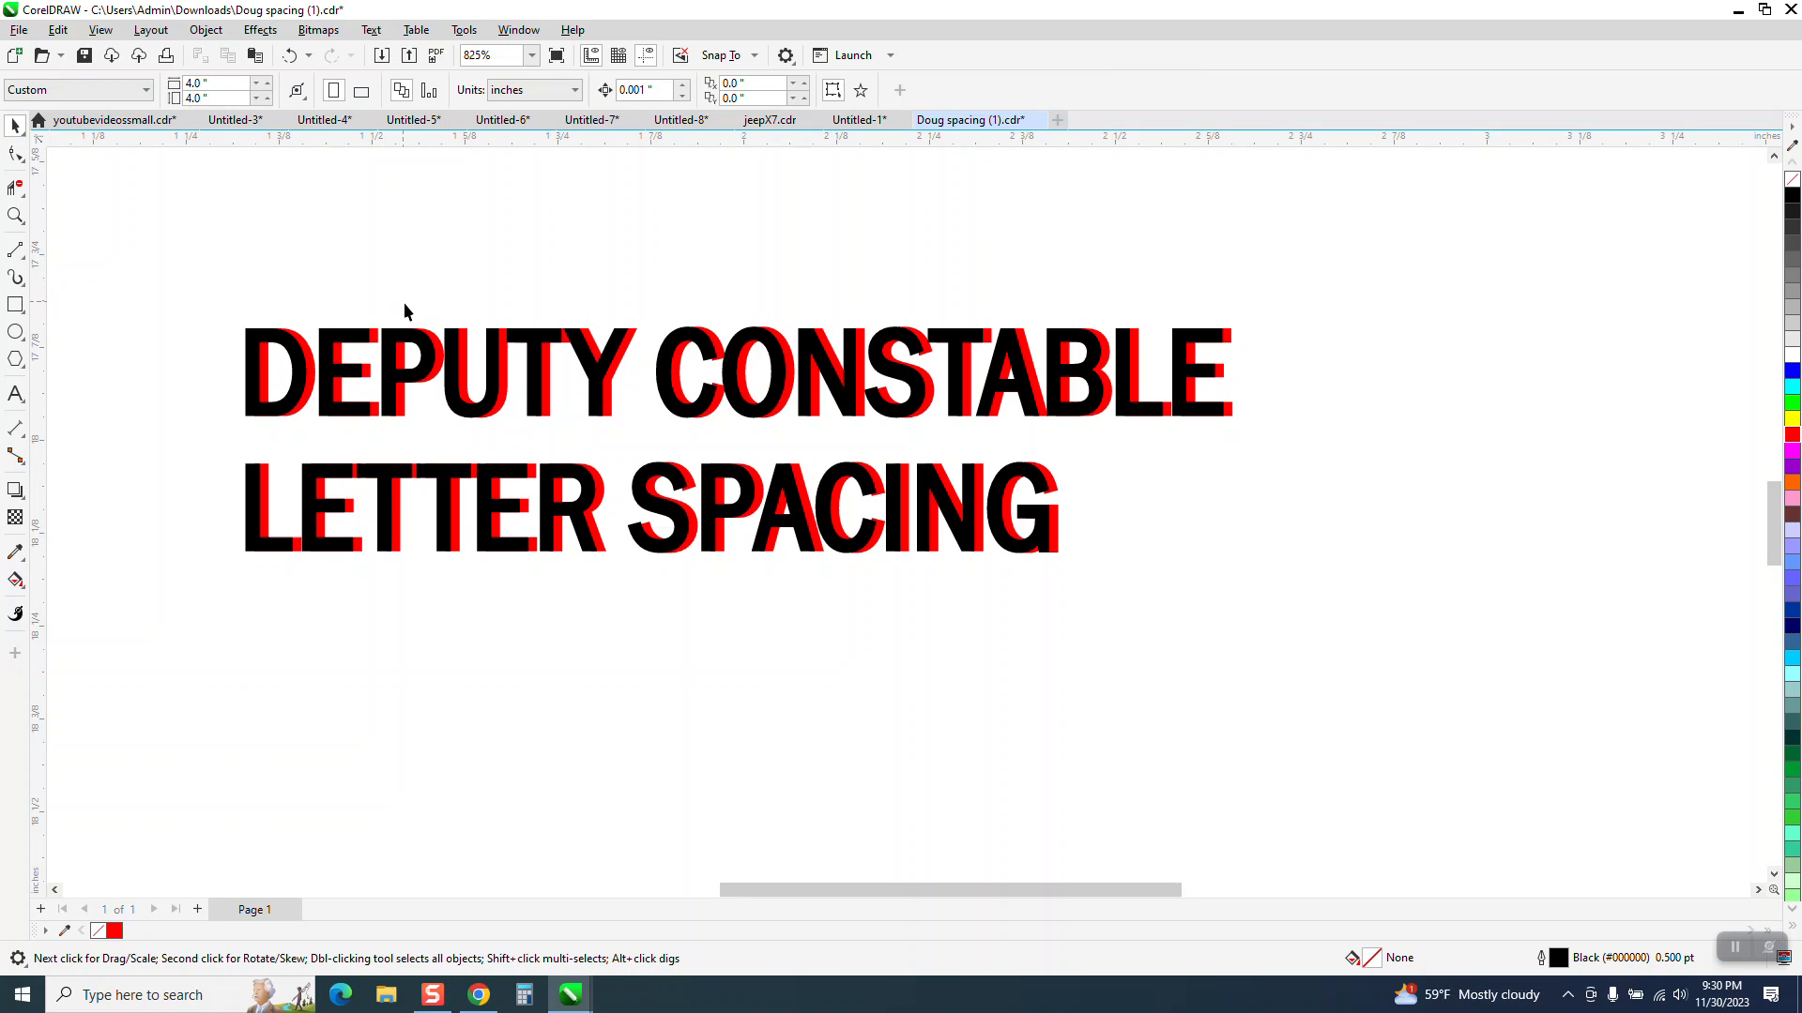
click(437, 347)
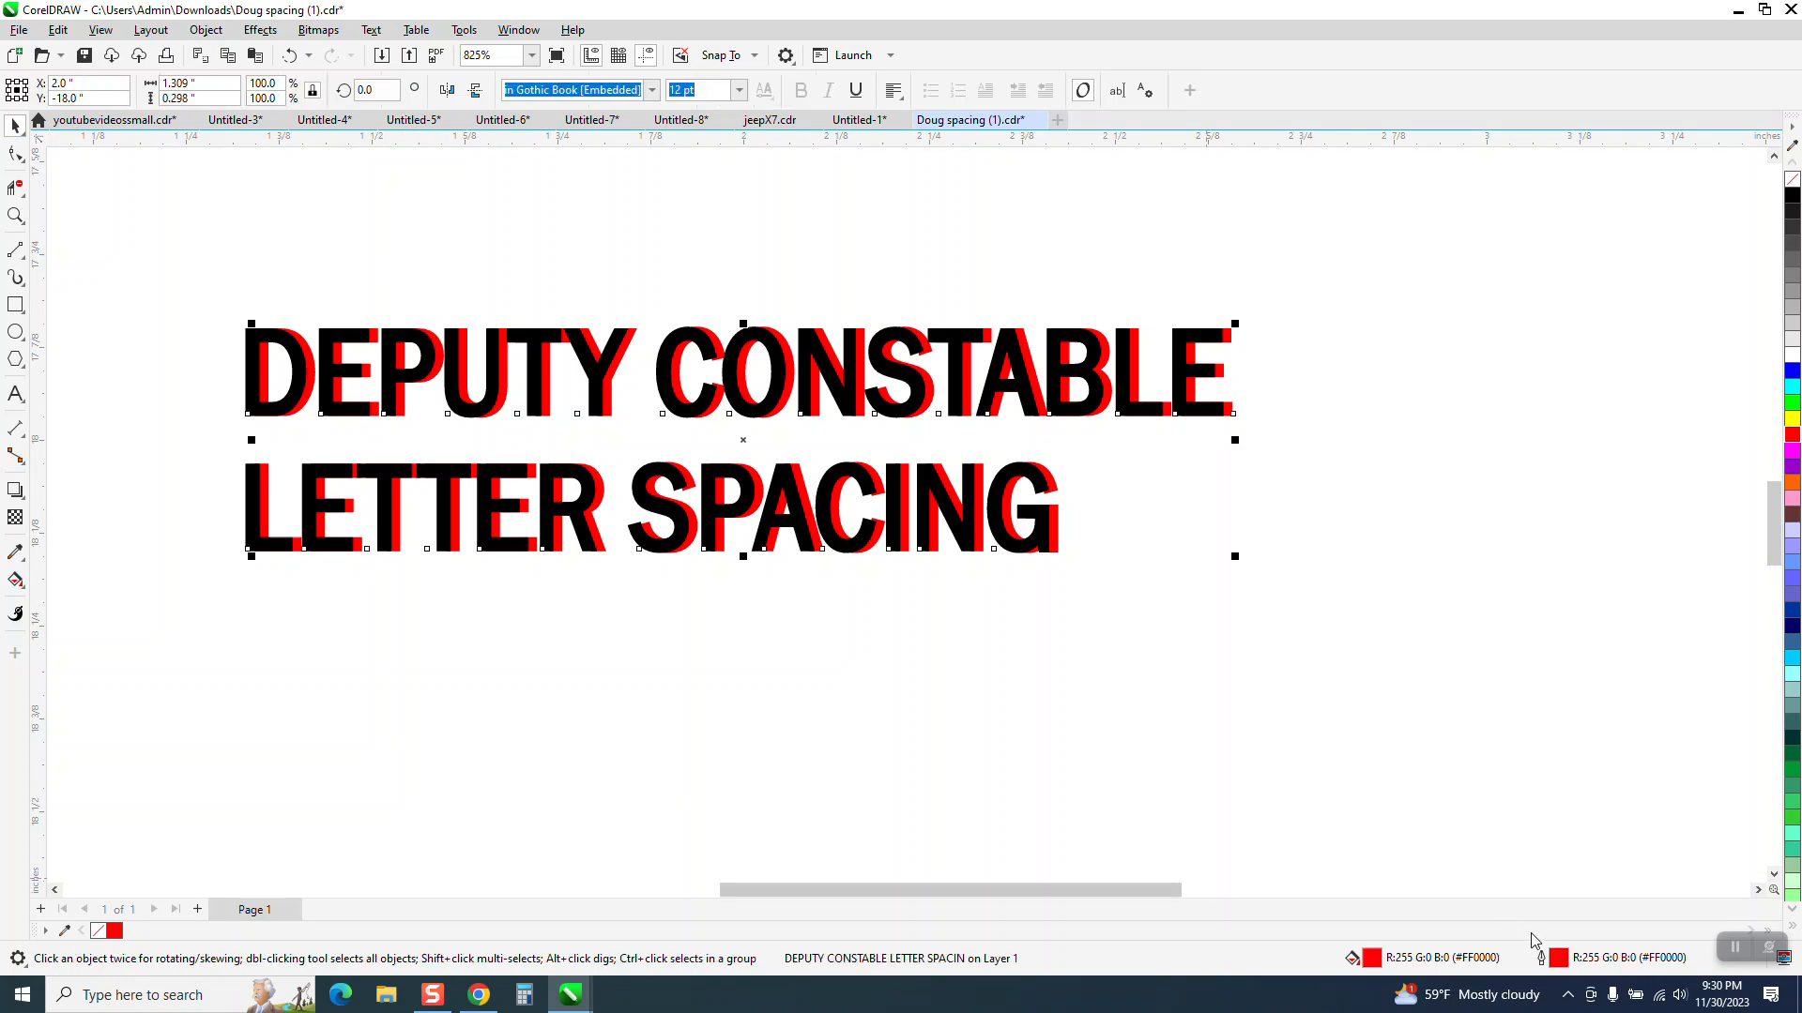
click(1793, 338)
right_click(1792, 323)
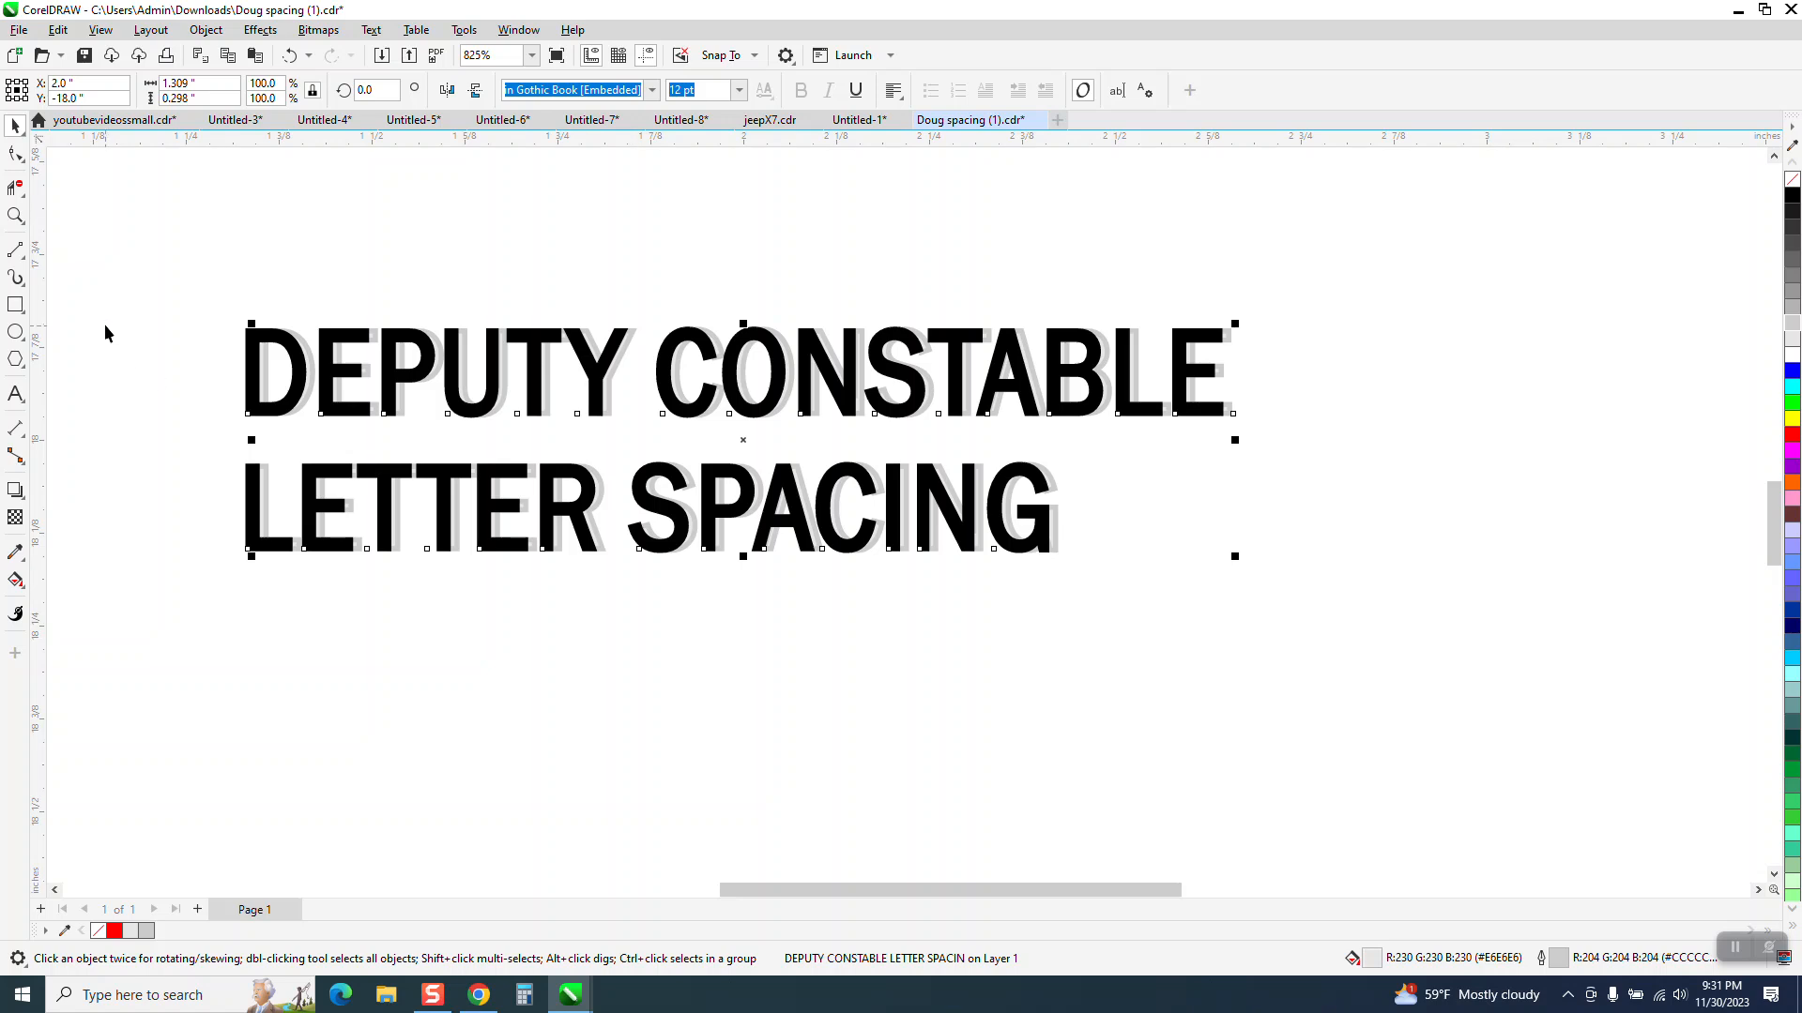
Step: Widen the letter spacing of the gray shadow text with the Shape tool so it extends past the black text
click(15, 153)
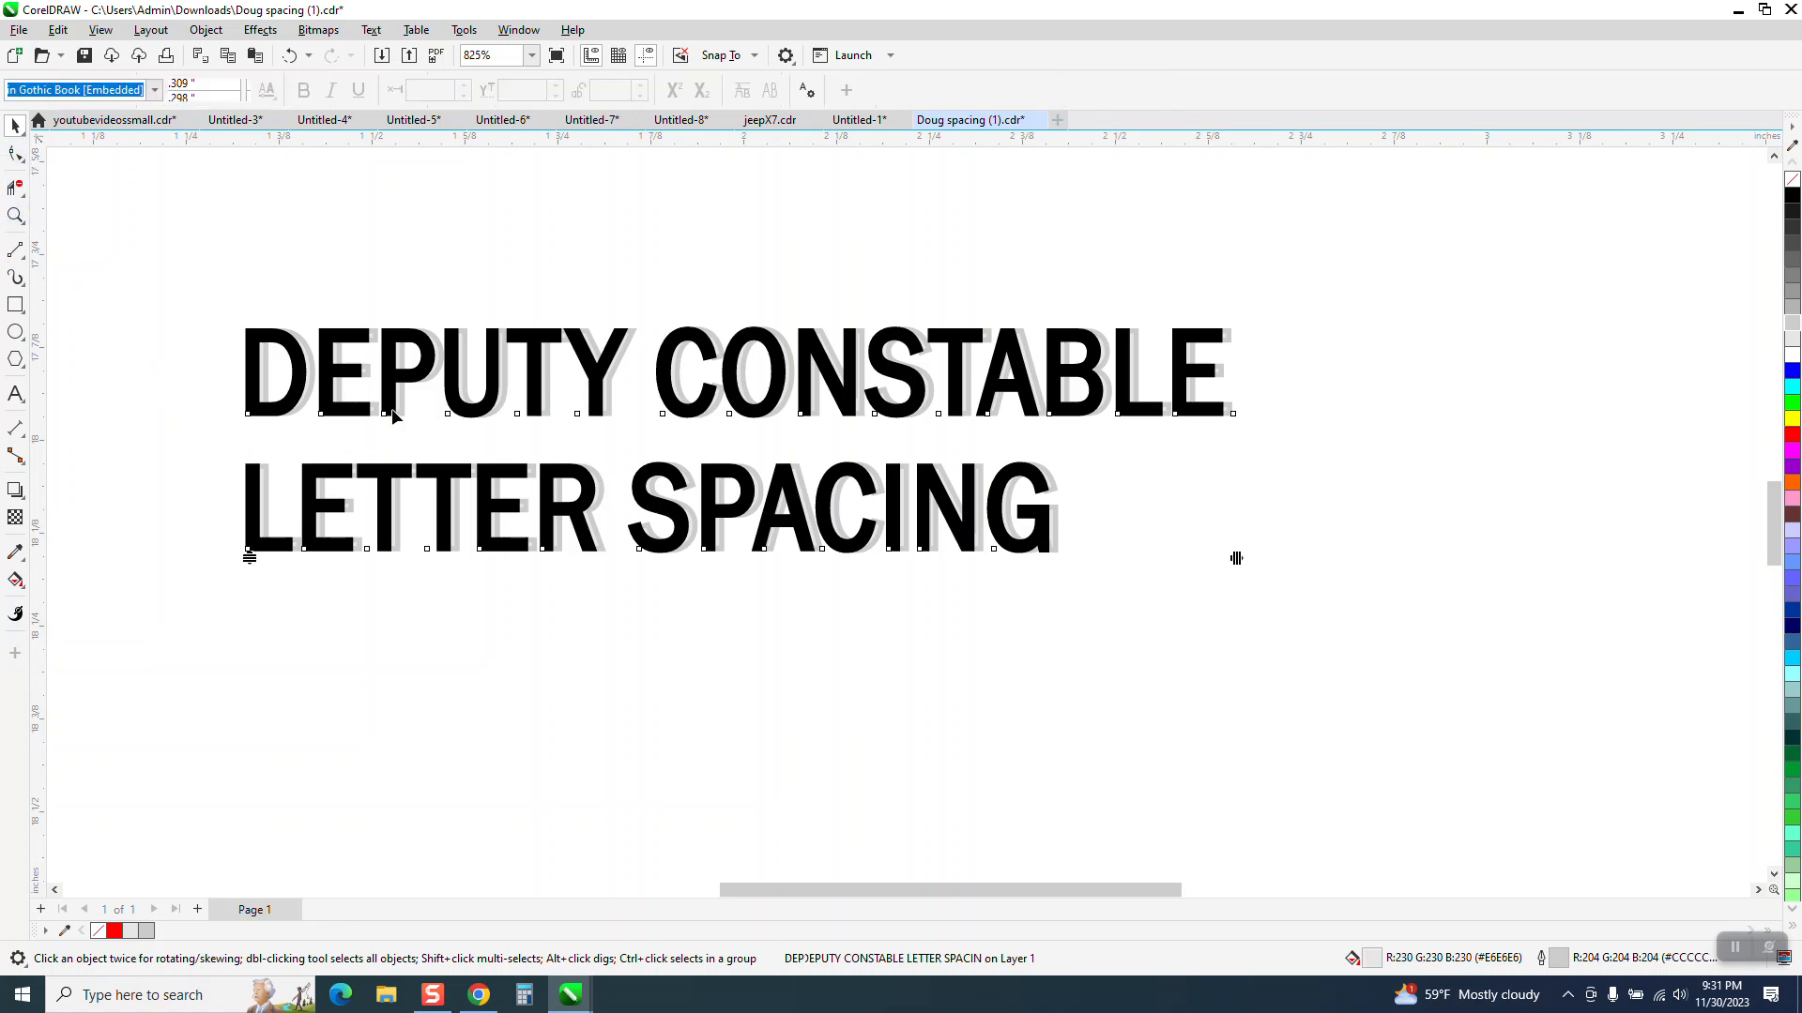
drag(1242, 558, 987, 646)
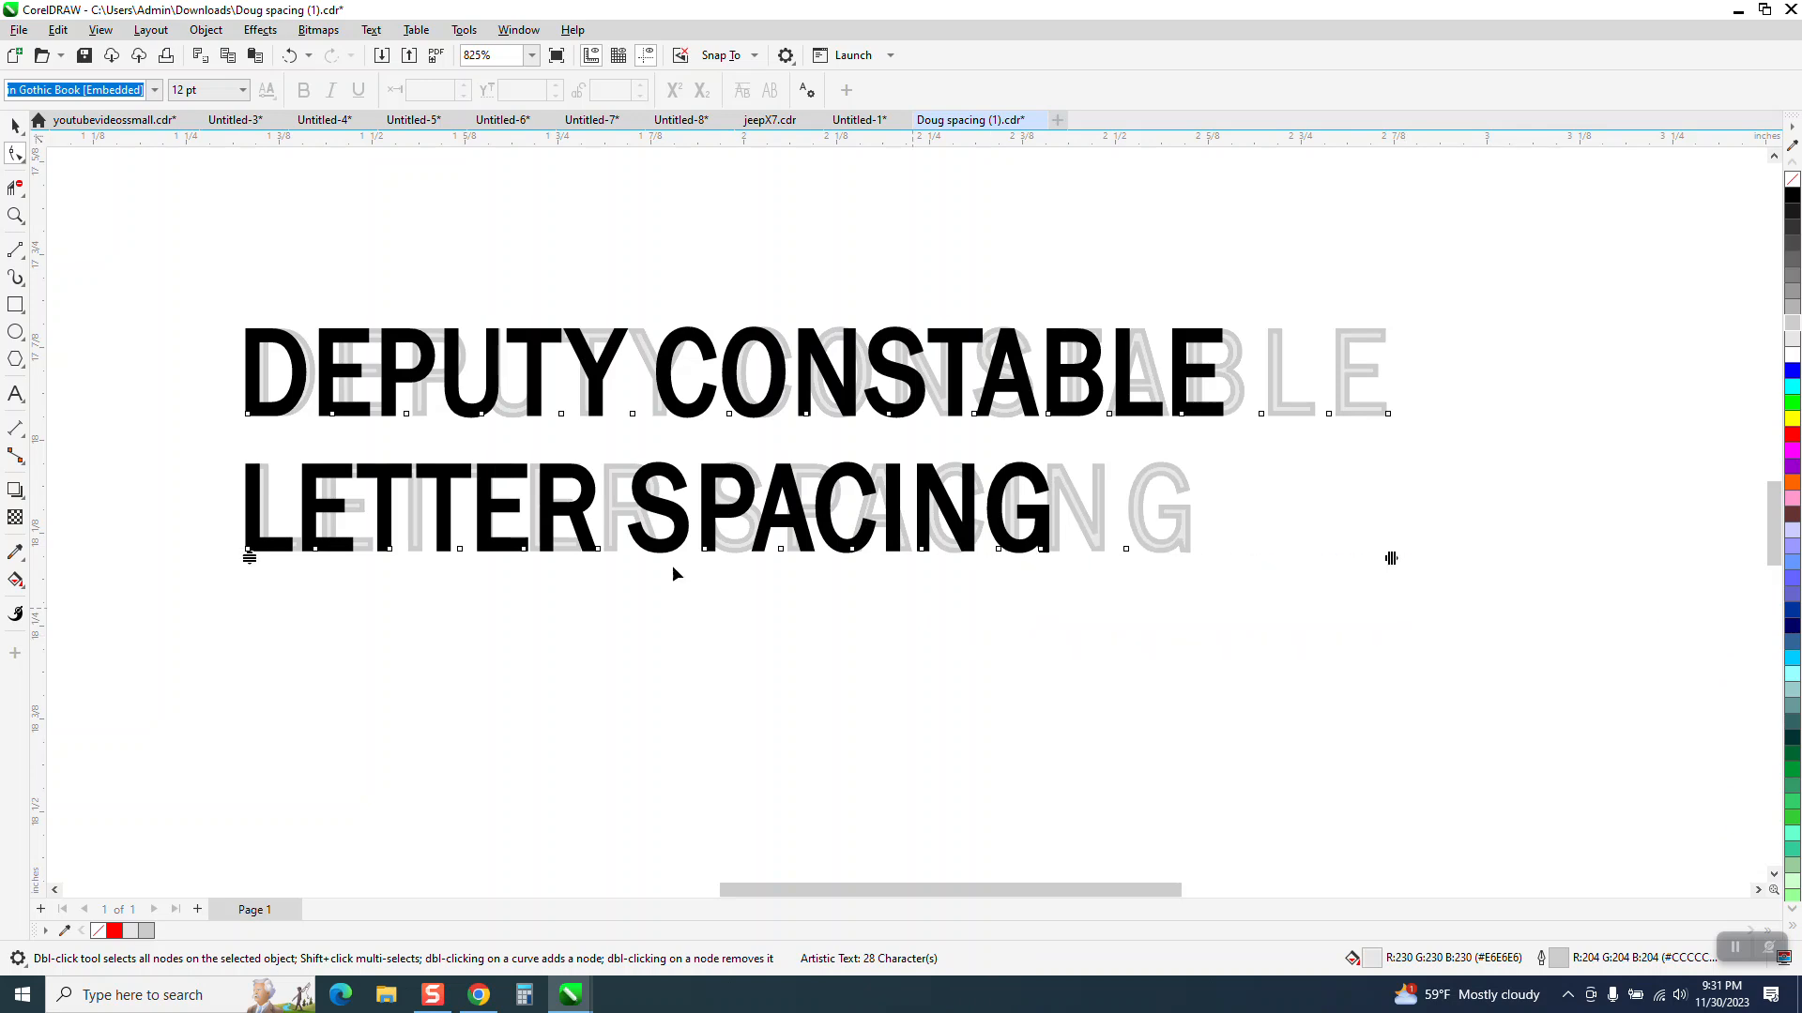